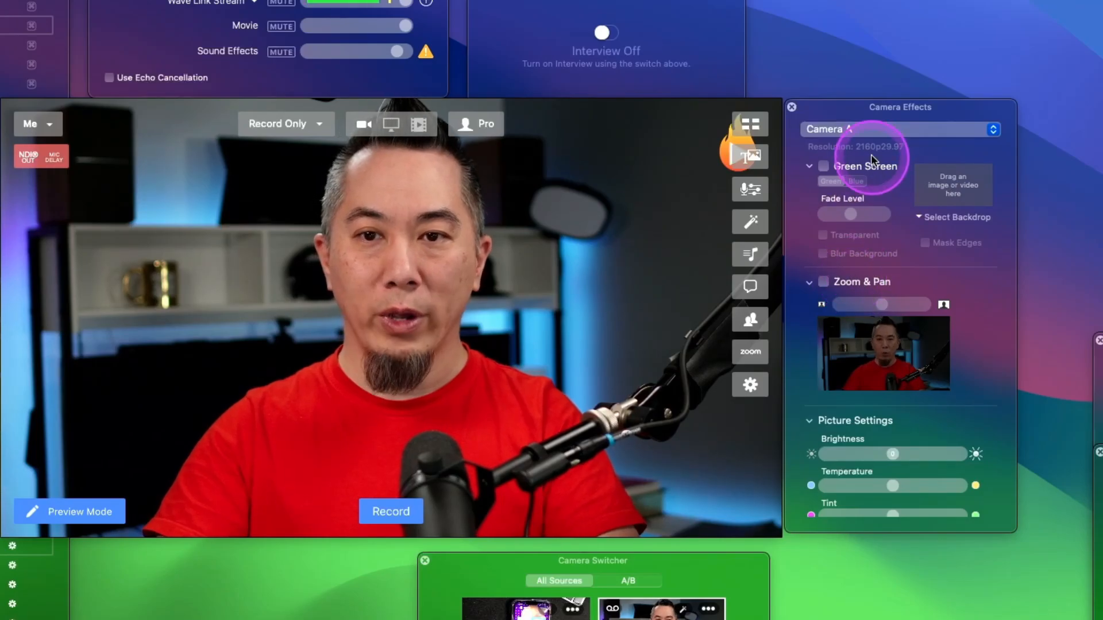
Step: Turn on Zoom & Pan for Camera A at maximum zoom and shift its zoomed framing with the camera switcher in A/B mode
left_click(863, 286)
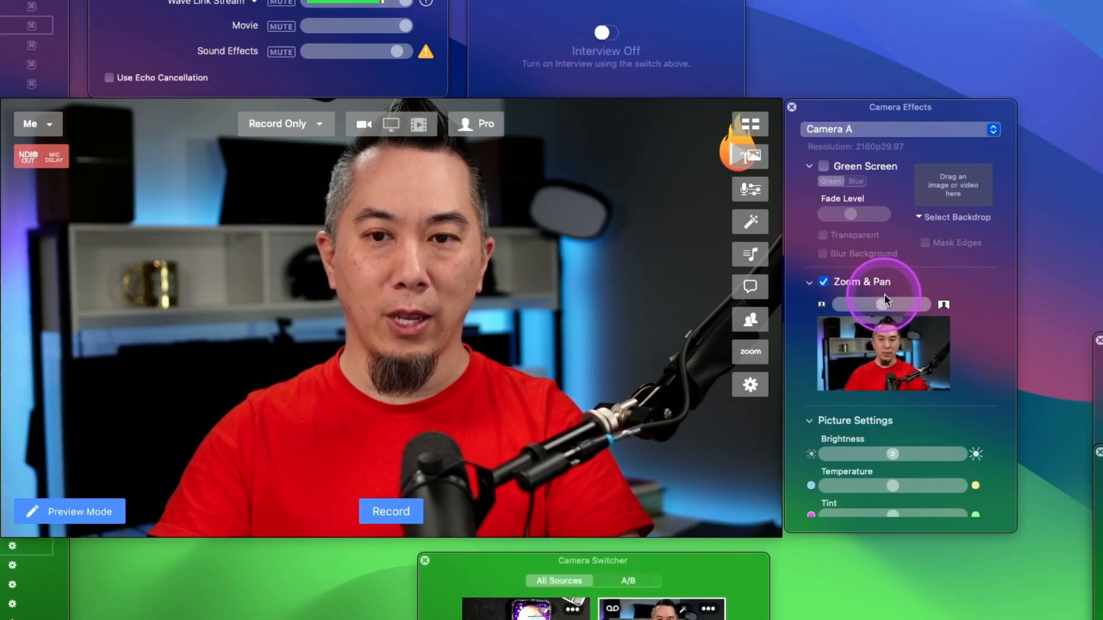
left_click_drag(883, 304, 933, 304)
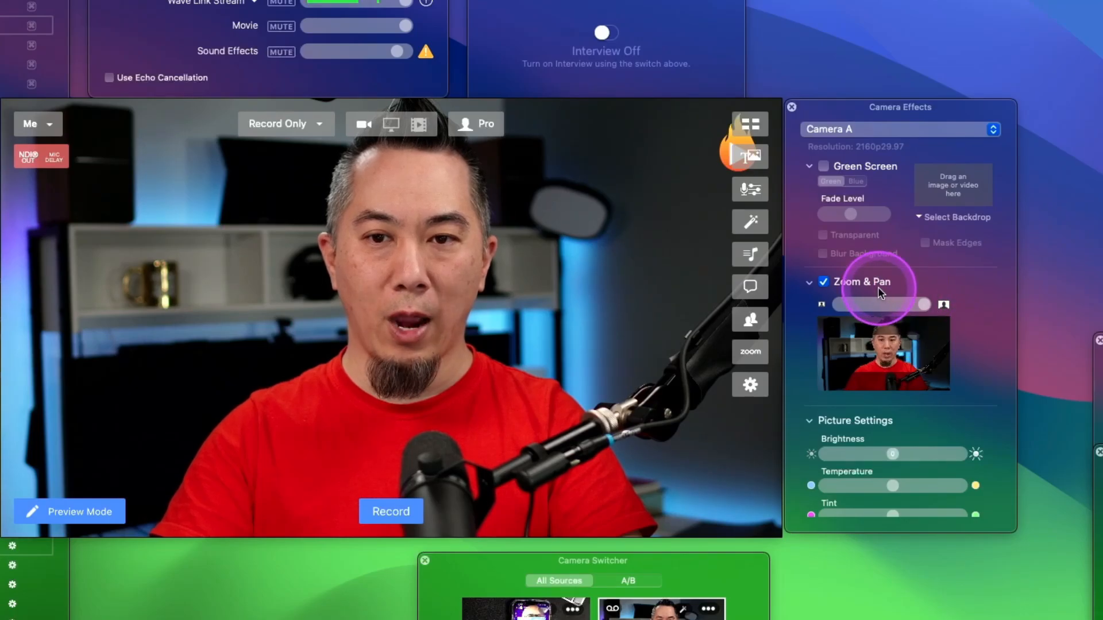
mouse_move(460, 299)
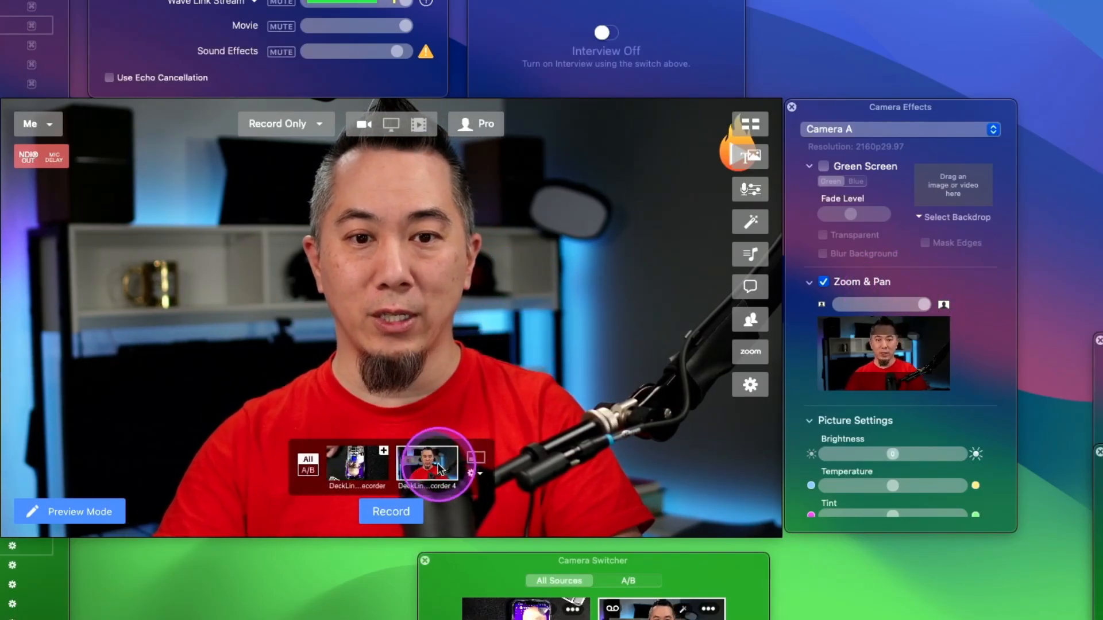
left_click(307, 470)
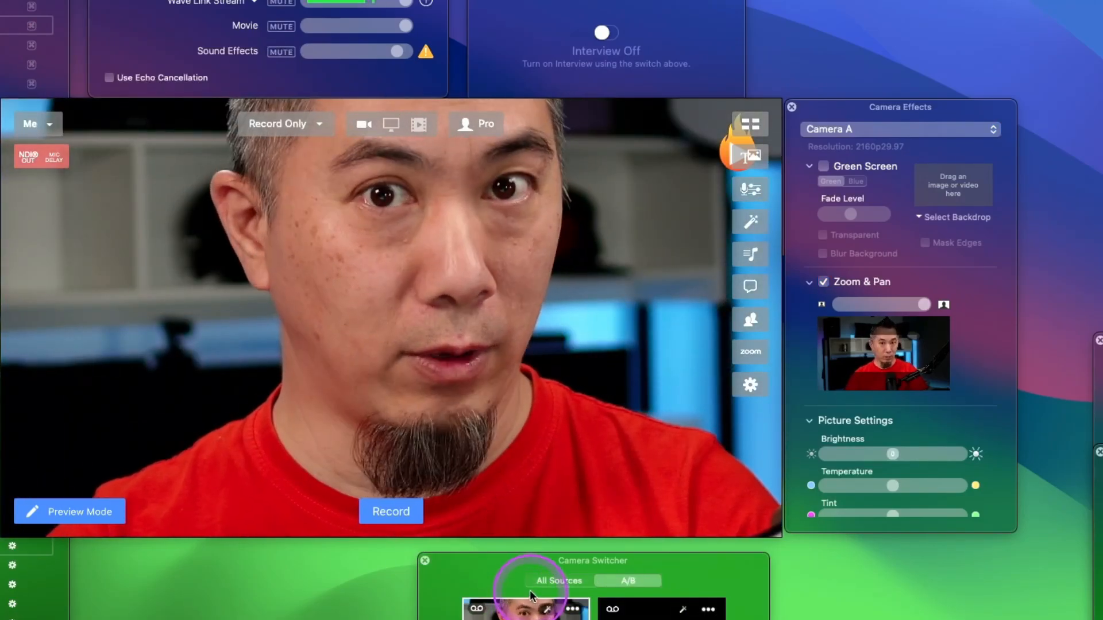
left_click_drag(904, 347, 902, 335)
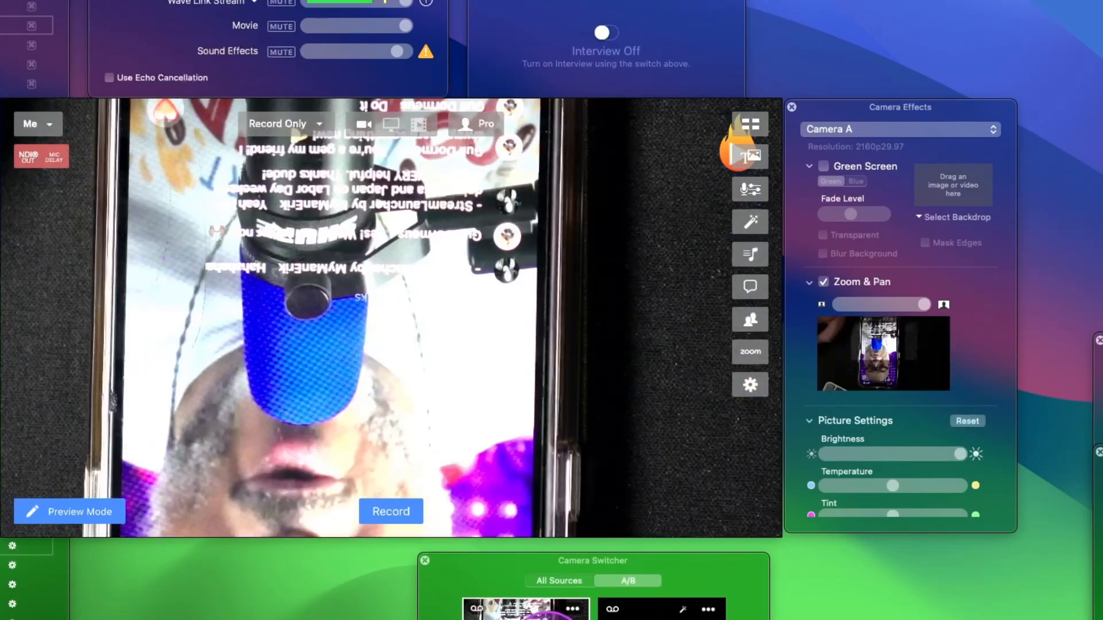
left_click(628, 519)
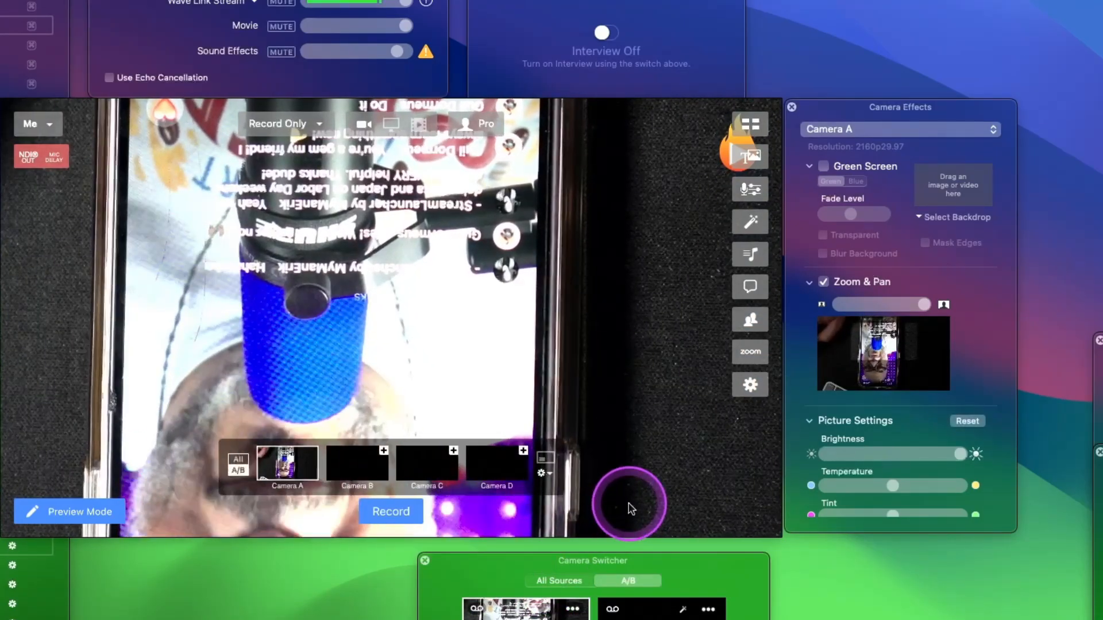
Step: Return the camera switcher to all sources and switch to DeckLink Quad HDMI Recorder 4
left_click(871, 138)
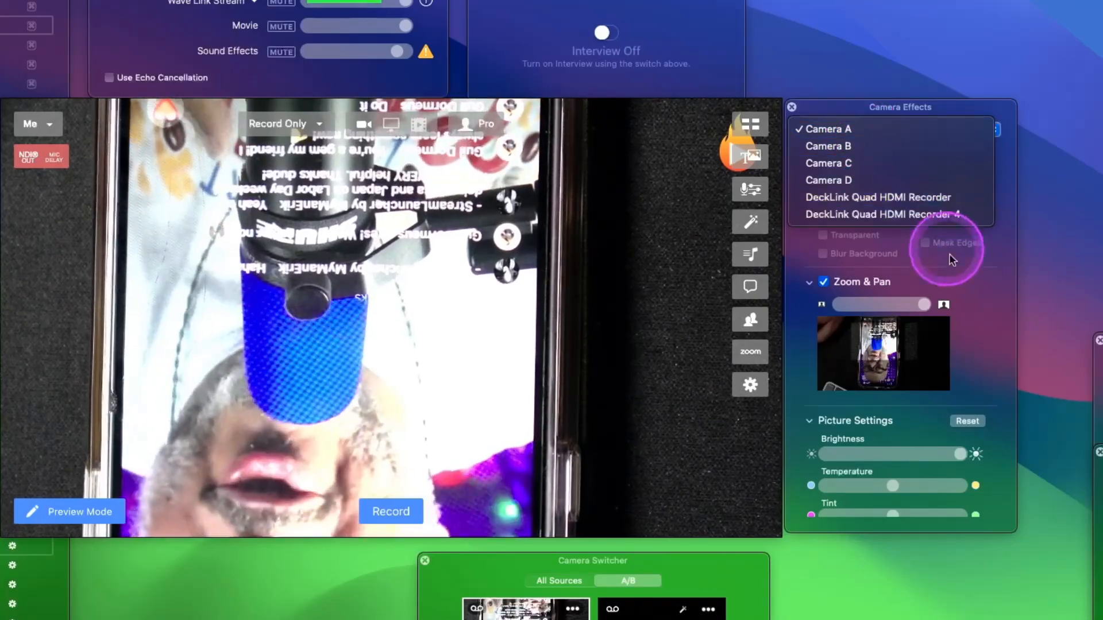
left_click(966, 303)
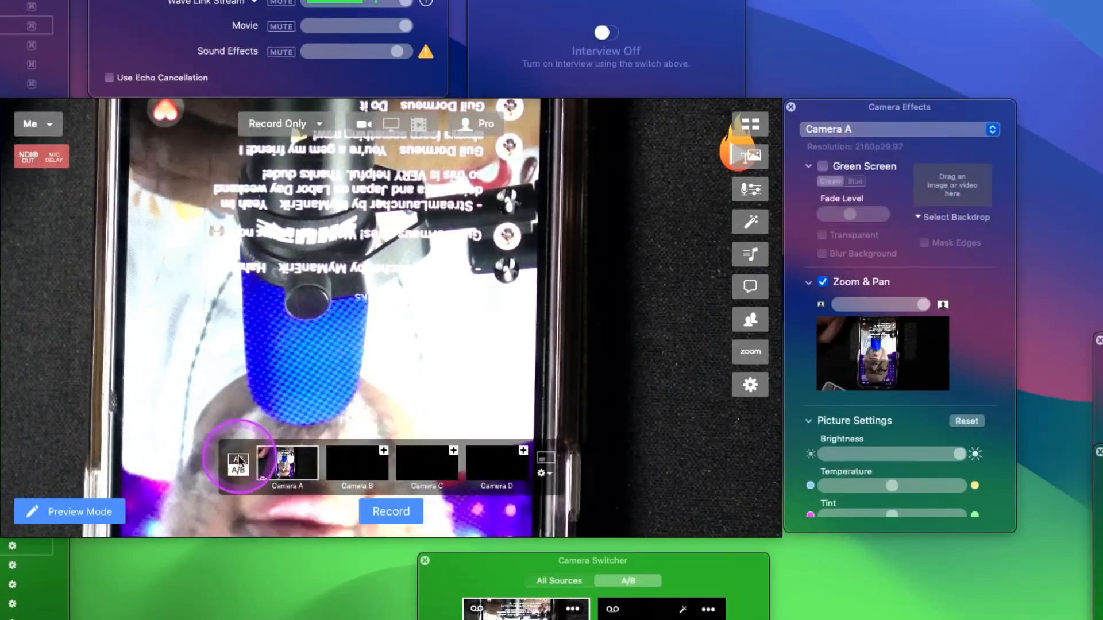
left_click(238, 454)
left_click(426, 470)
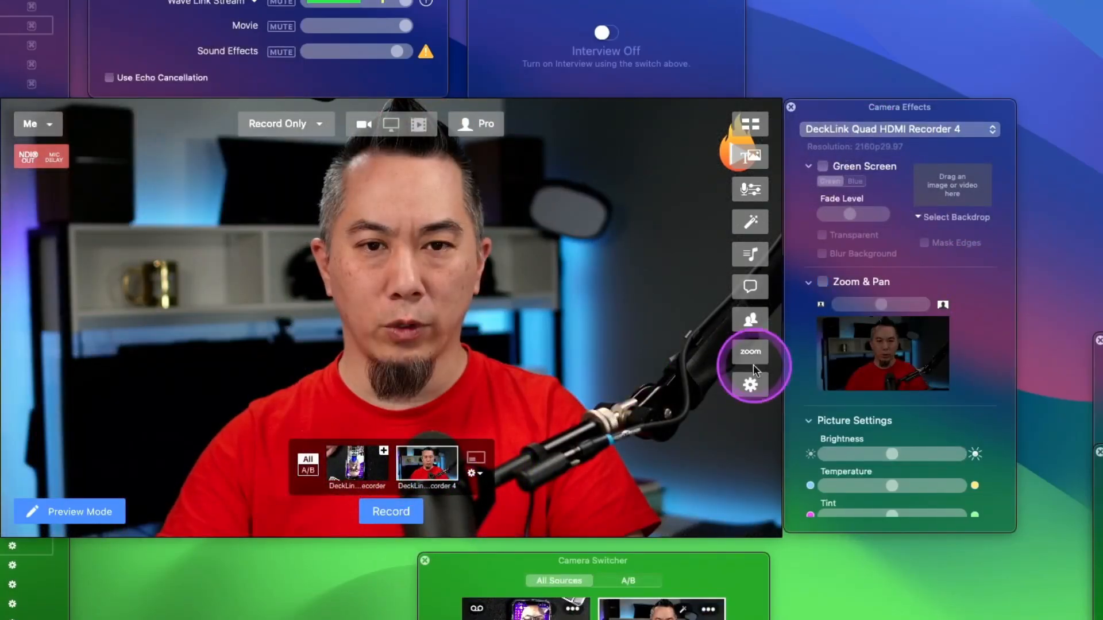
left_click(956, 219)
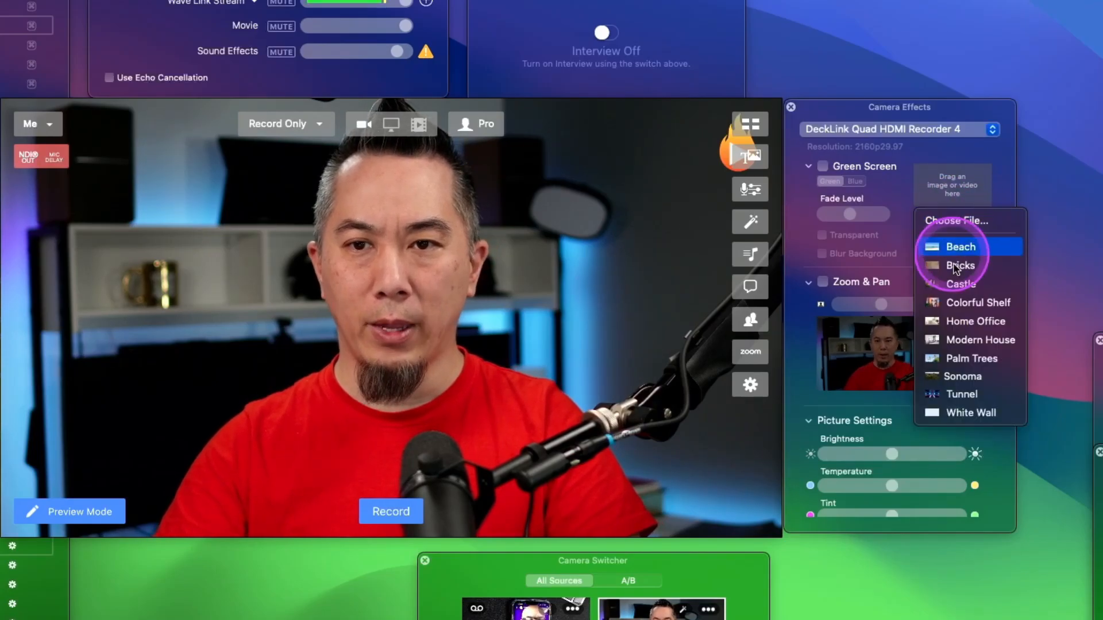
left_click(988, 129)
left_click(988, 129)
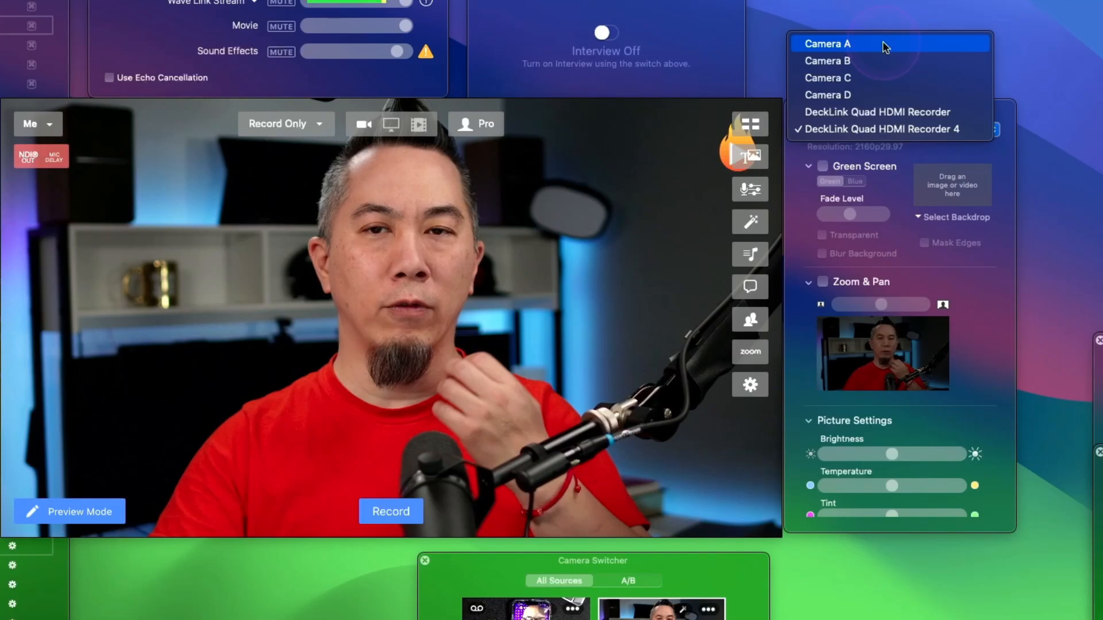
left_click(913, 127)
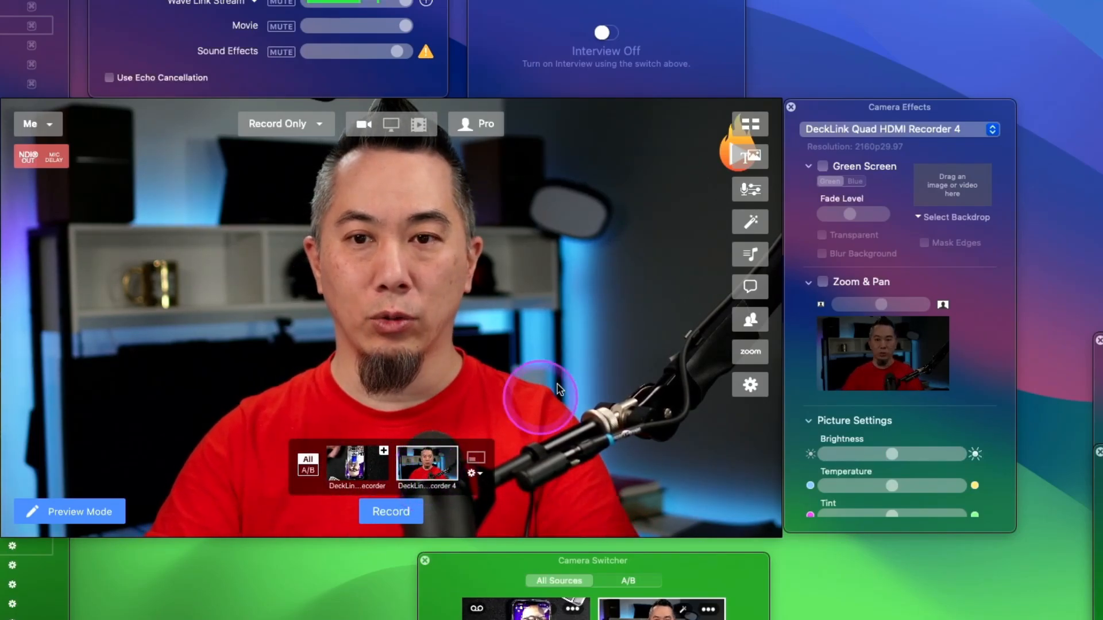
Step: Try Zoom & Pan and Green Screen on DeckLink Quad HDMI Recorder 4, turning each one off again
left_click(863, 291)
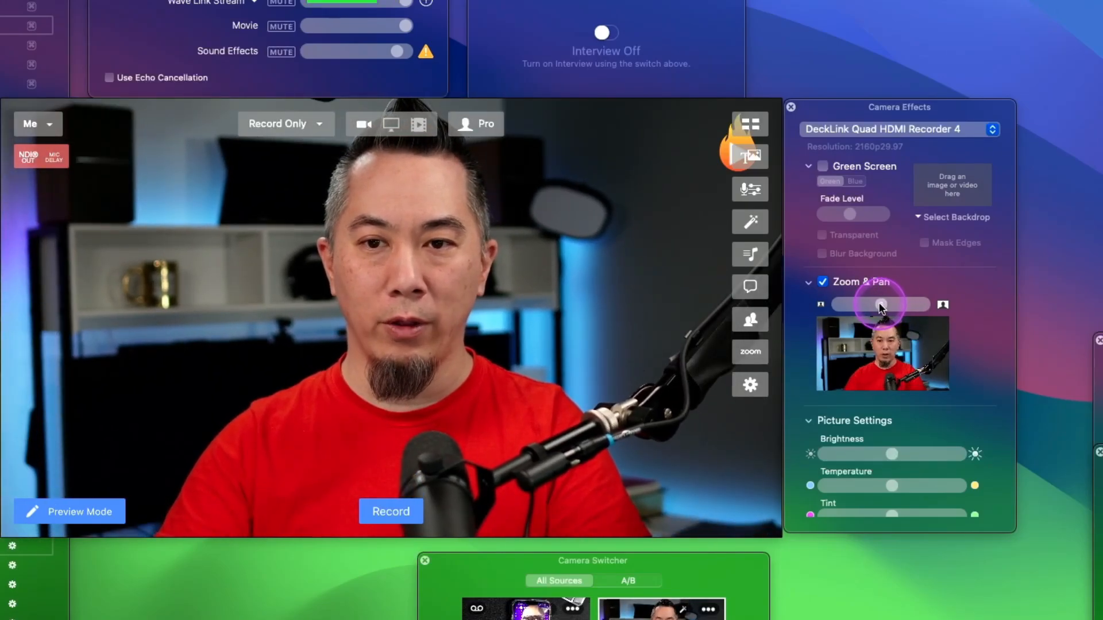
left_click(857, 283)
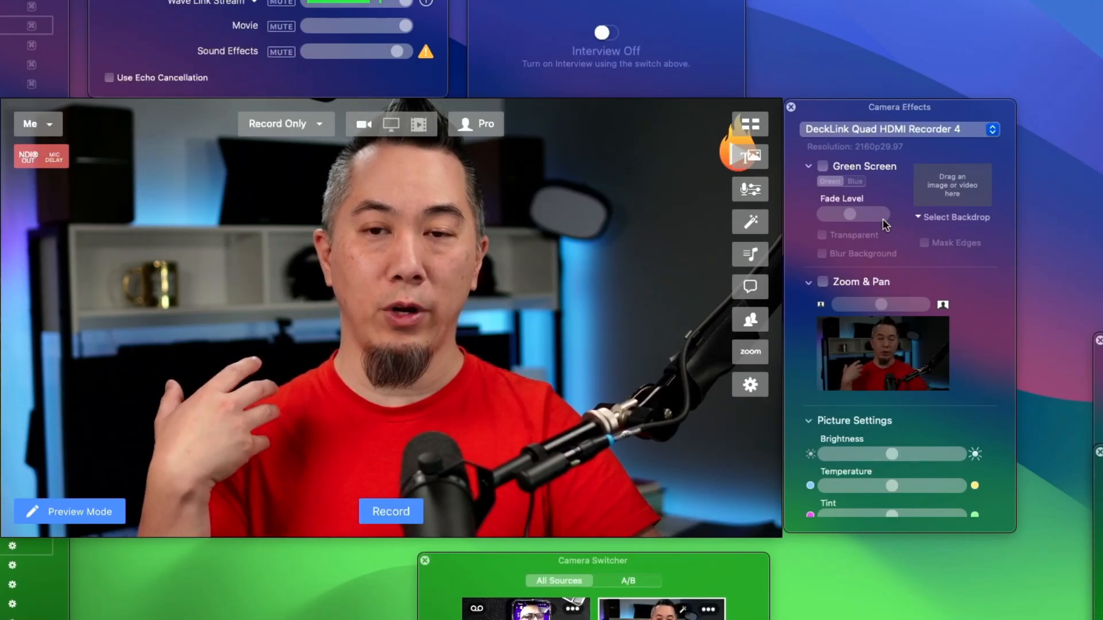
left_click(888, 198)
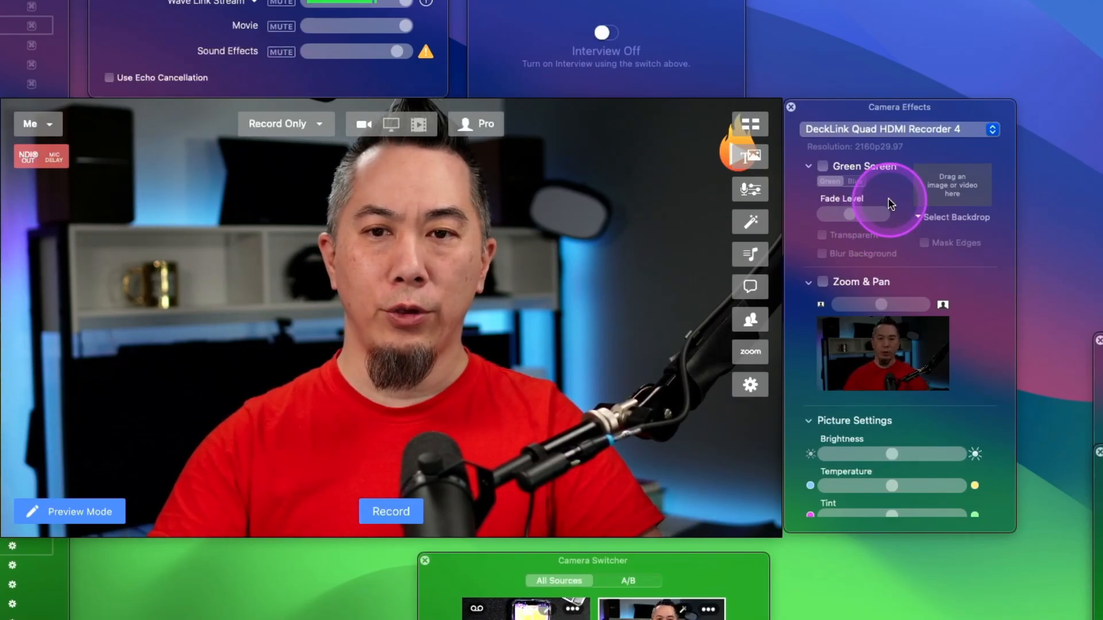
left_click(864, 168)
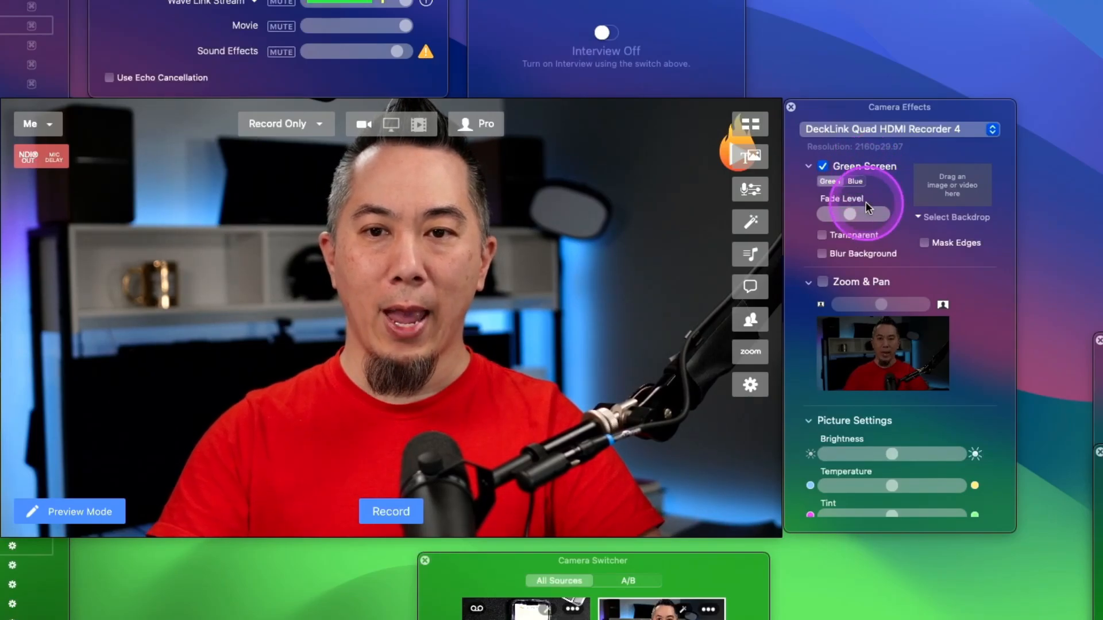
left_click(848, 216)
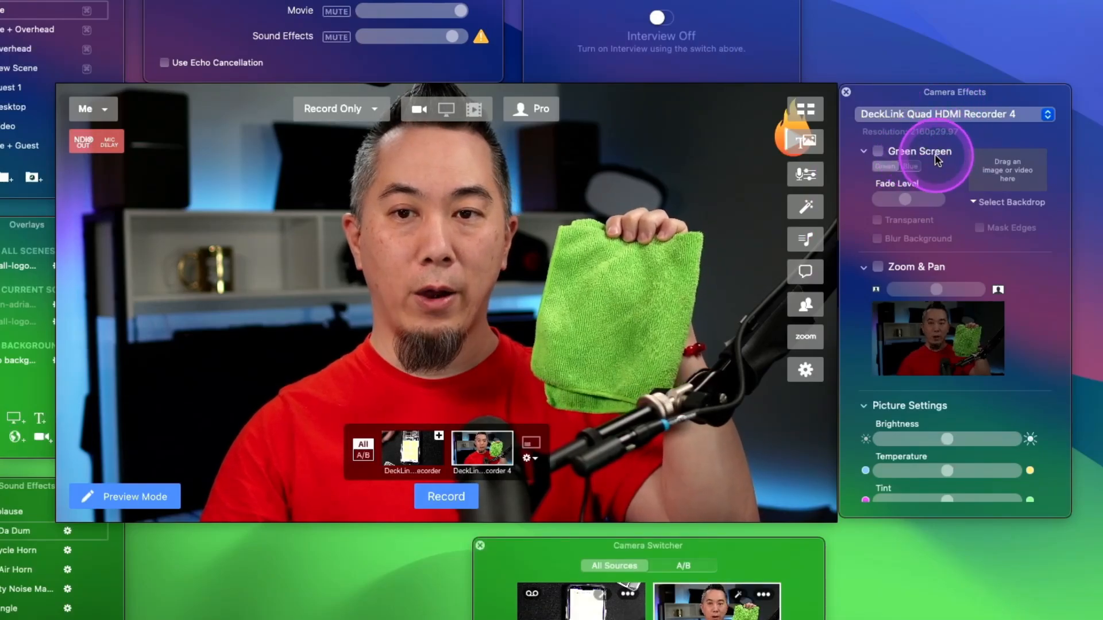
Step: Enable Green Screen on DeckLink Quad HDMI Recorder 4 and choose the Beach backdrop
left_click(920, 152)
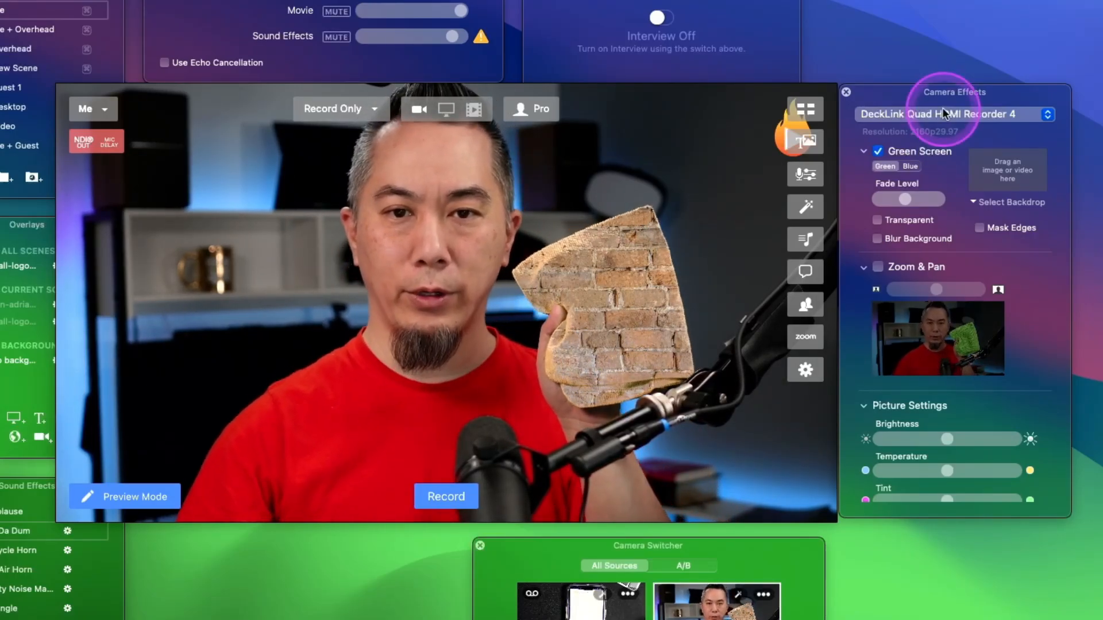
left_click(1005, 204)
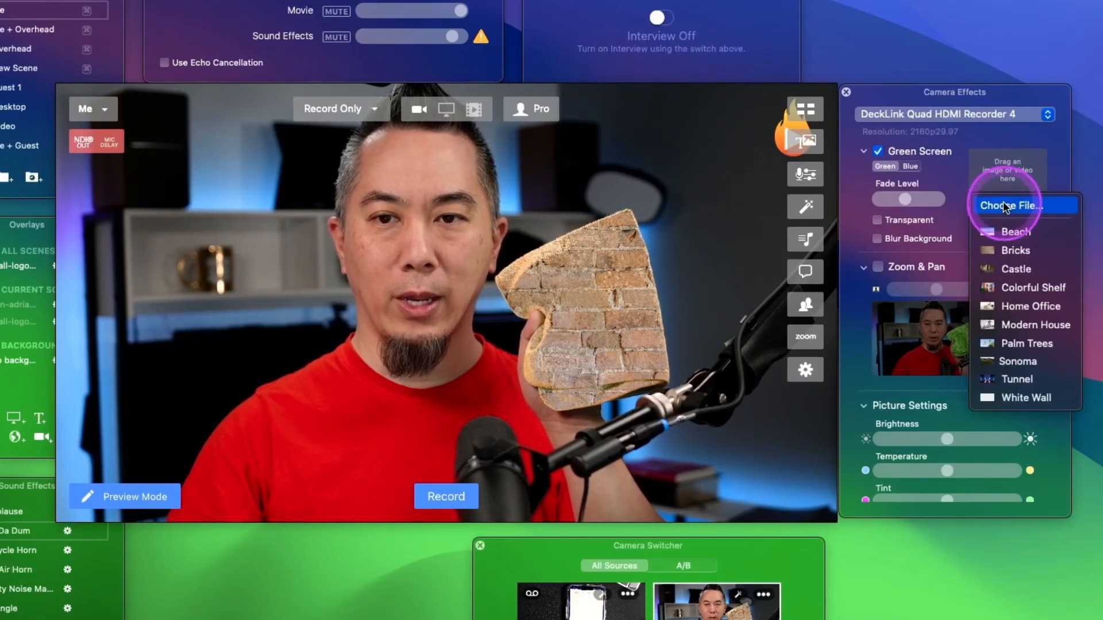
left_click(1053, 233)
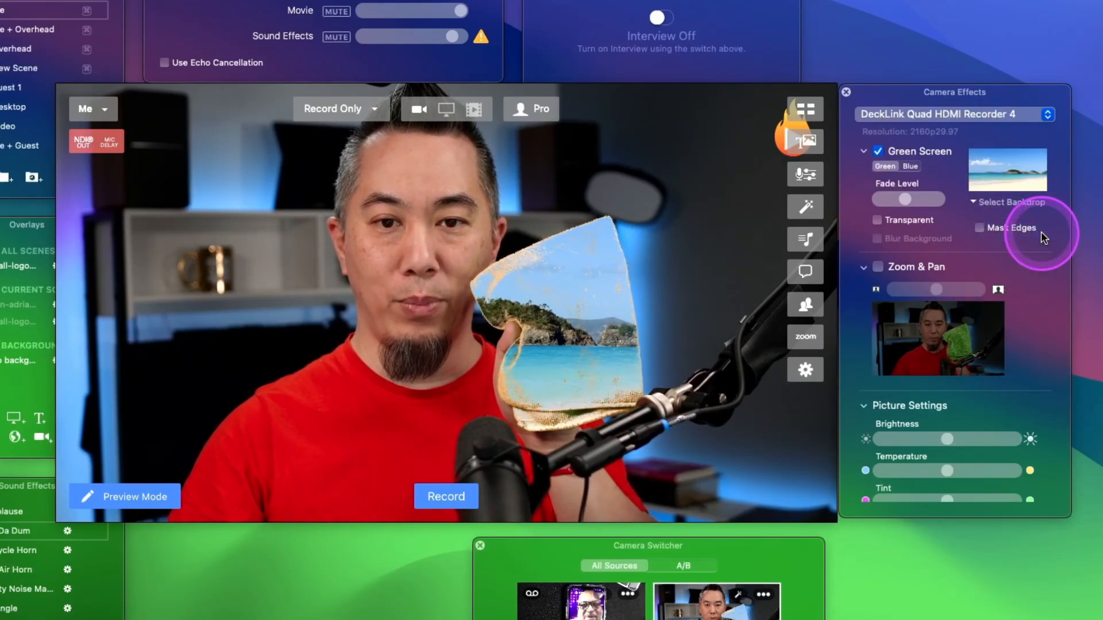
Step: Try the Castle backdrop for the green screen and switch back to Beach
left_click(1013, 204)
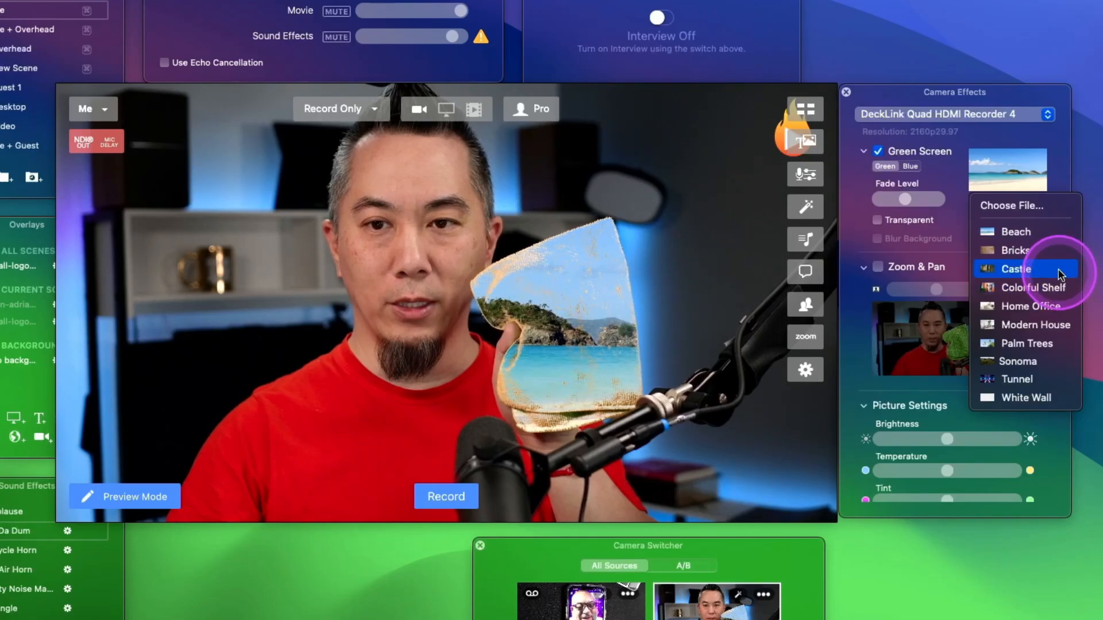
left_click(1053, 276)
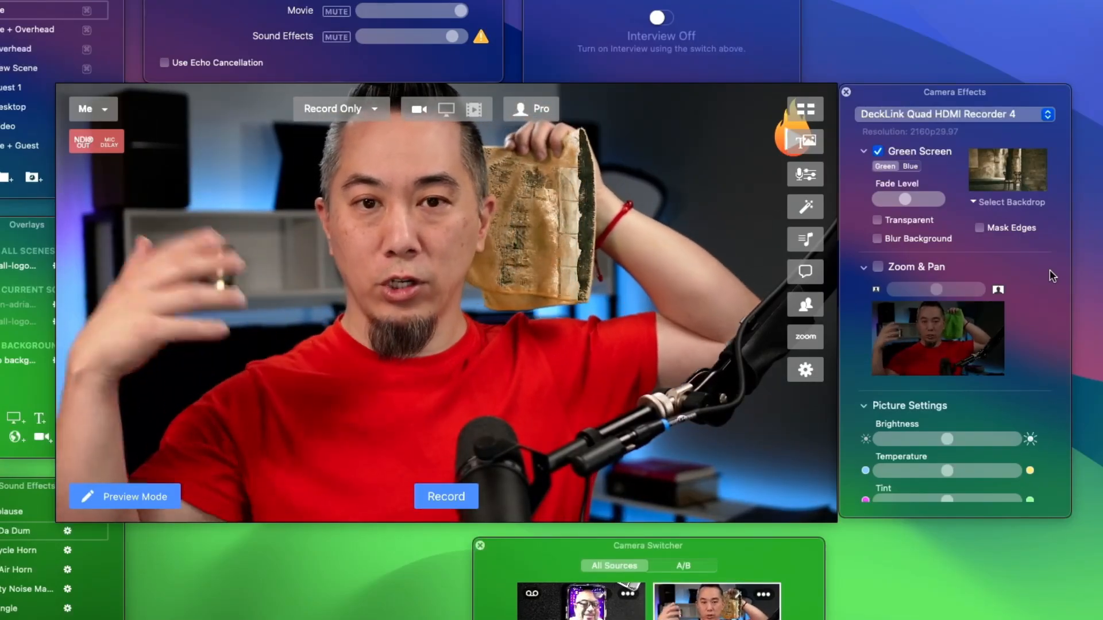
left_click(1031, 249)
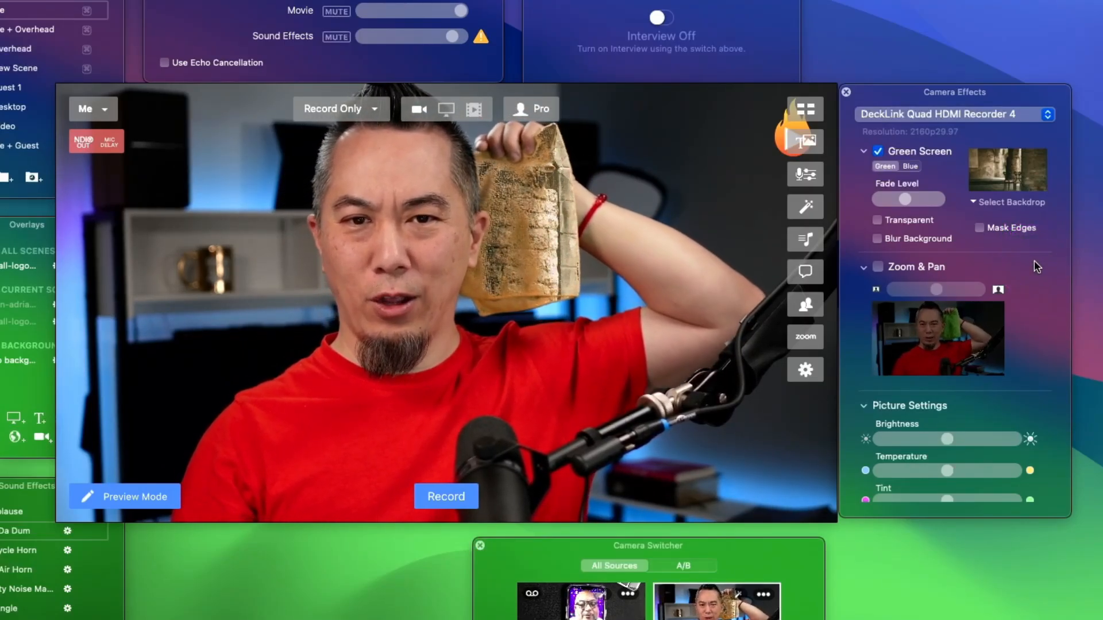
left_click(1011, 202)
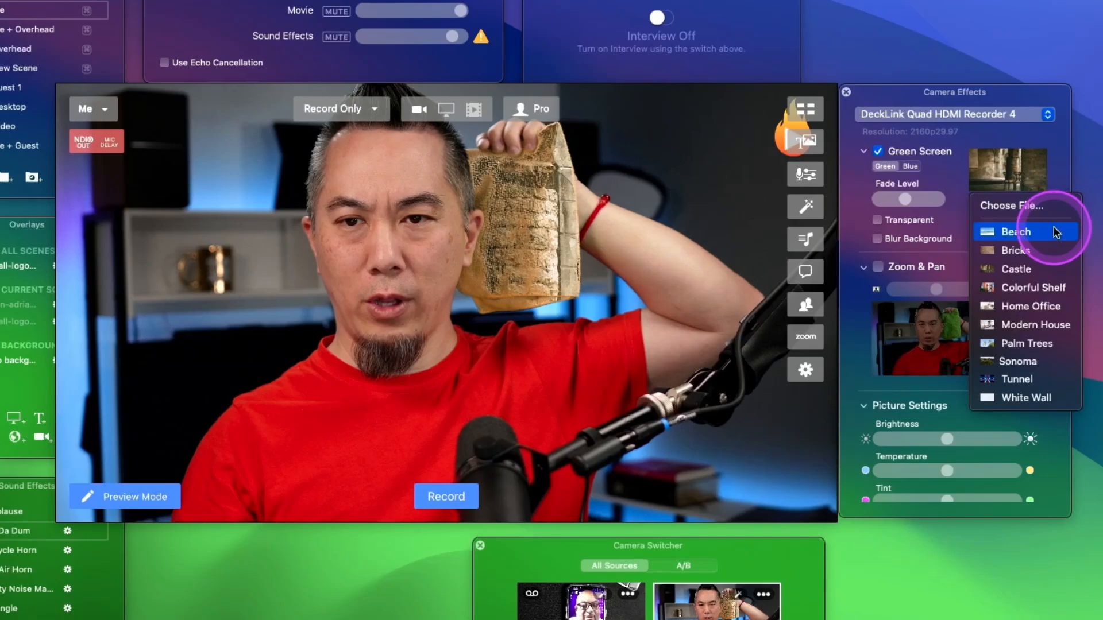
left_click(1016, 232)
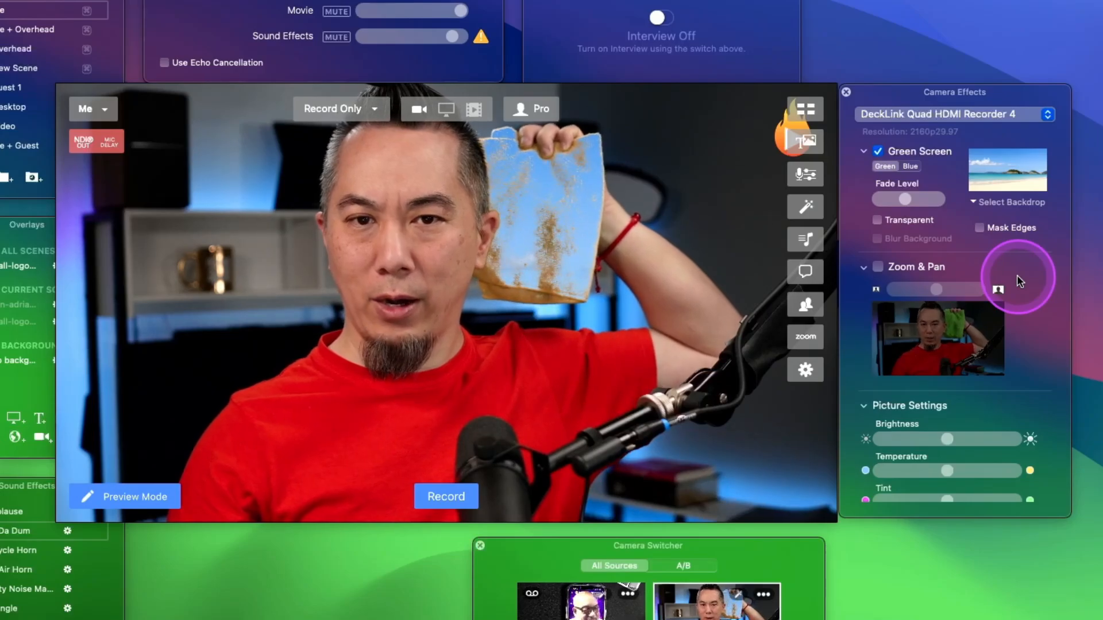
Step: Raise the green screen's Fade Level above the middle to key the green cloth more completely
mouse_move(911, 202)
left_mouse_down()
mouse_move(937, 199)
mouse_move(926, 199)
left_mouse_up()
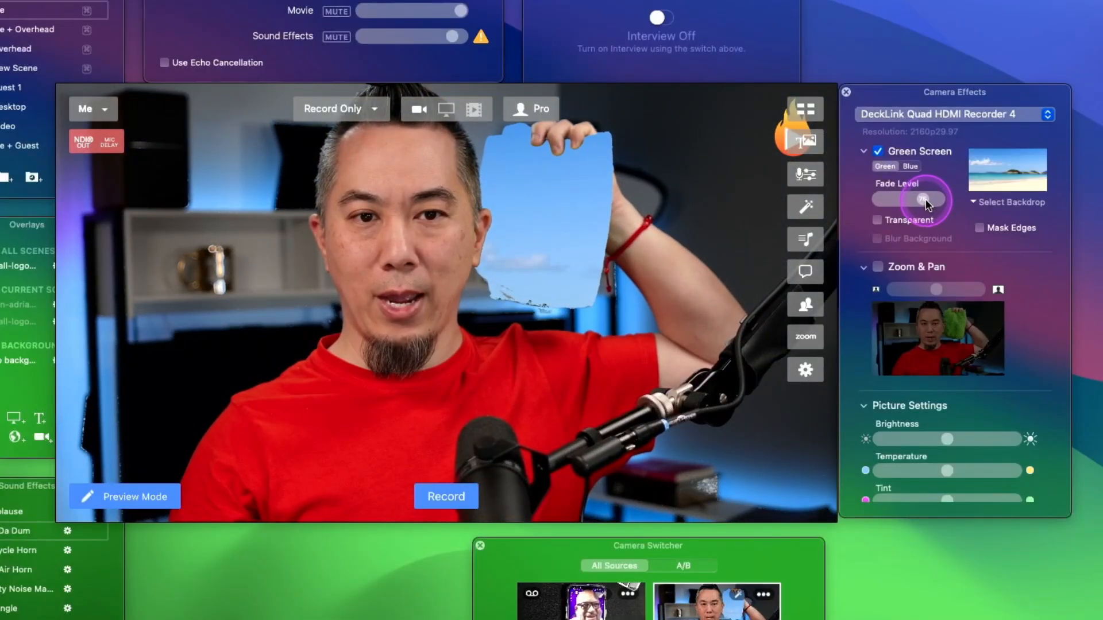
left_click_drag(921, 199, 922, 199)
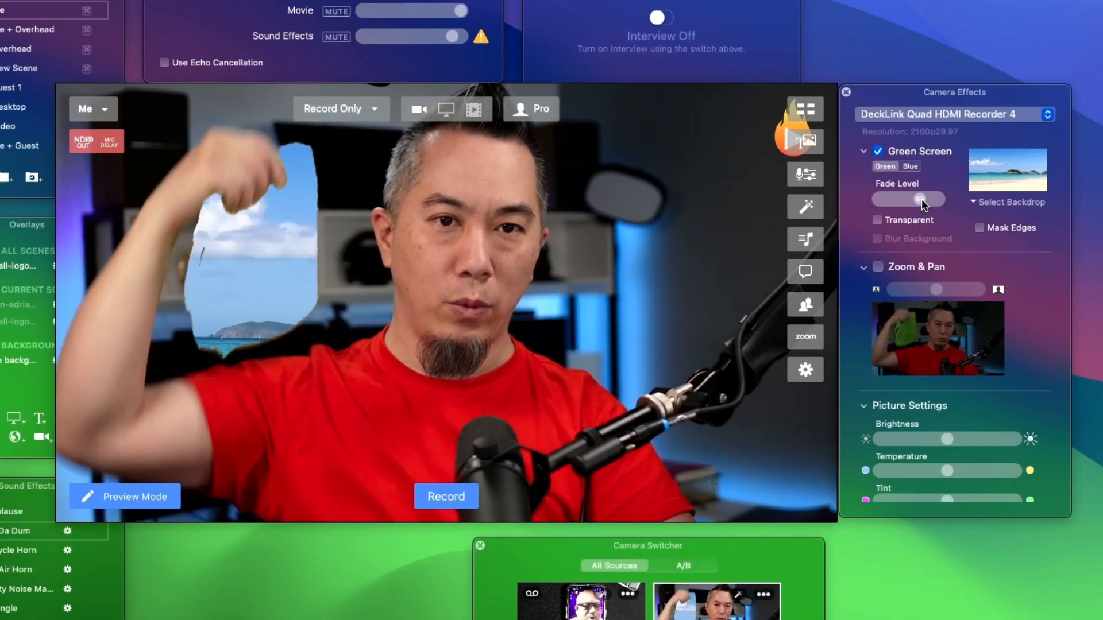
left_click(925, 199)
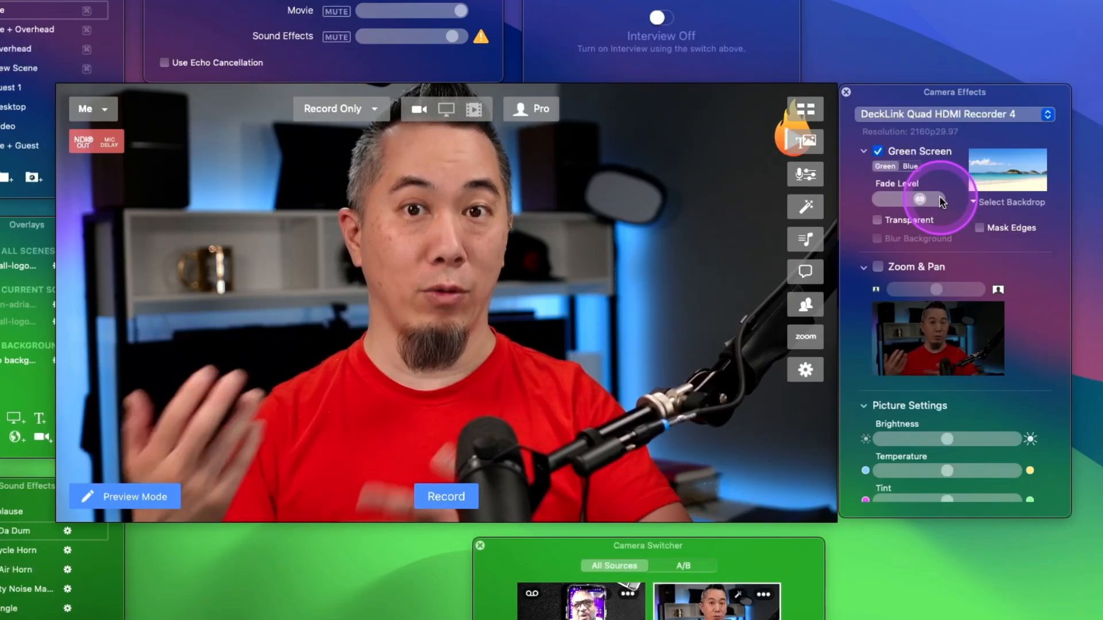
Step: Try Blue as the key colour with the Beach backdrop, checking its Fade Level, and turn the Blue Screen effect off
left_click(911, 166)
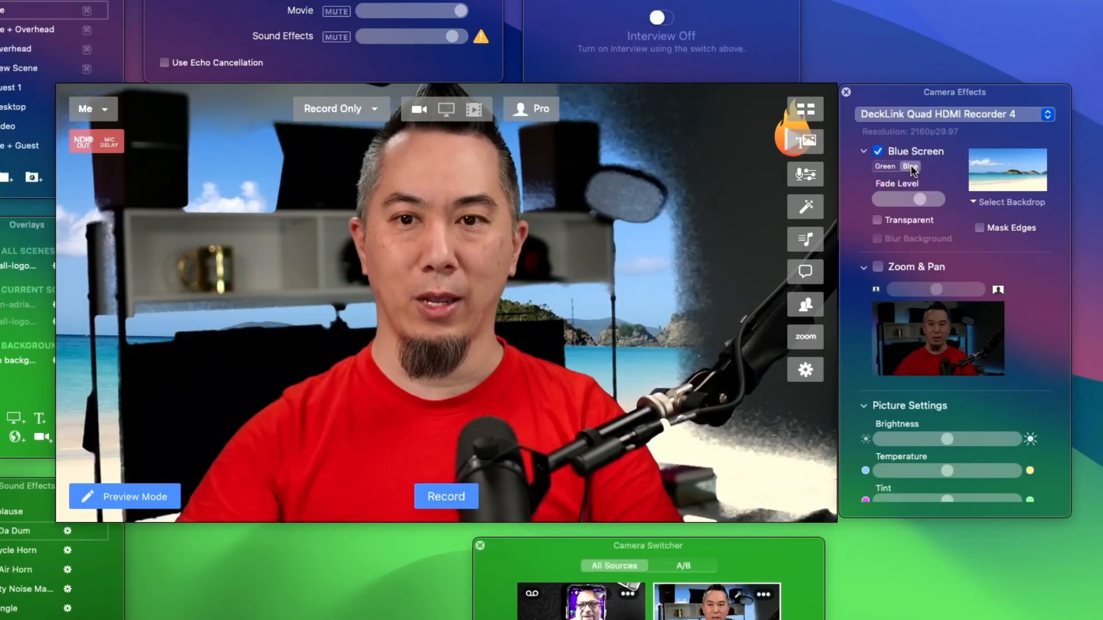
left_click_drag(920, 199, 921, 203)
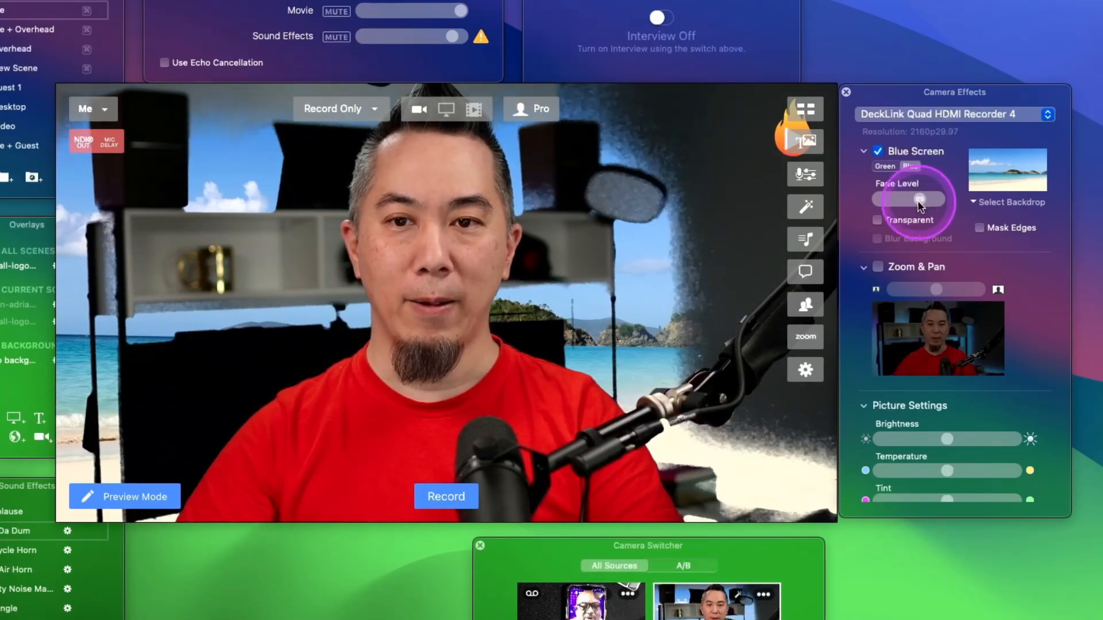
left_click(879, 152)
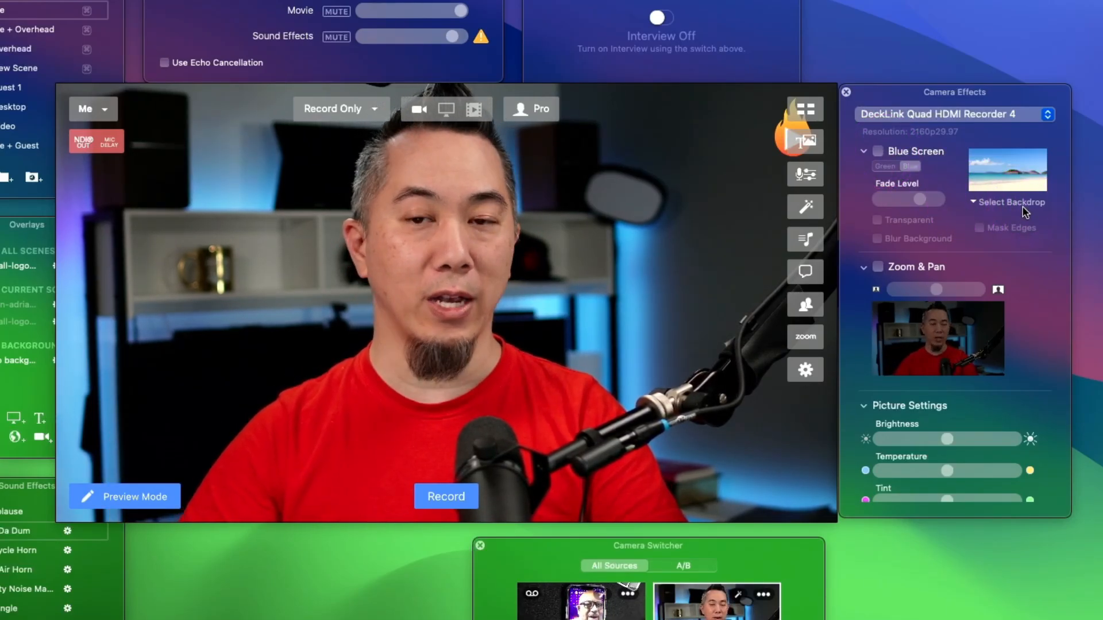
Step: Look through the custom backdrop files in the Assets folder and the built-in backdrop list without choosing any
left_click(1004, 164)
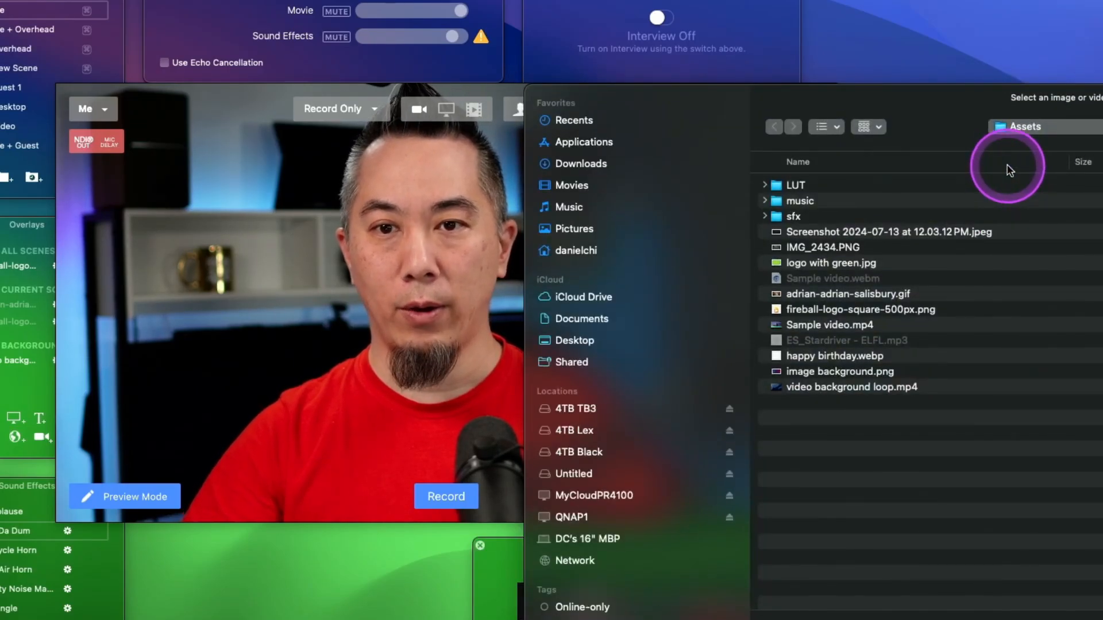
key("Escape")
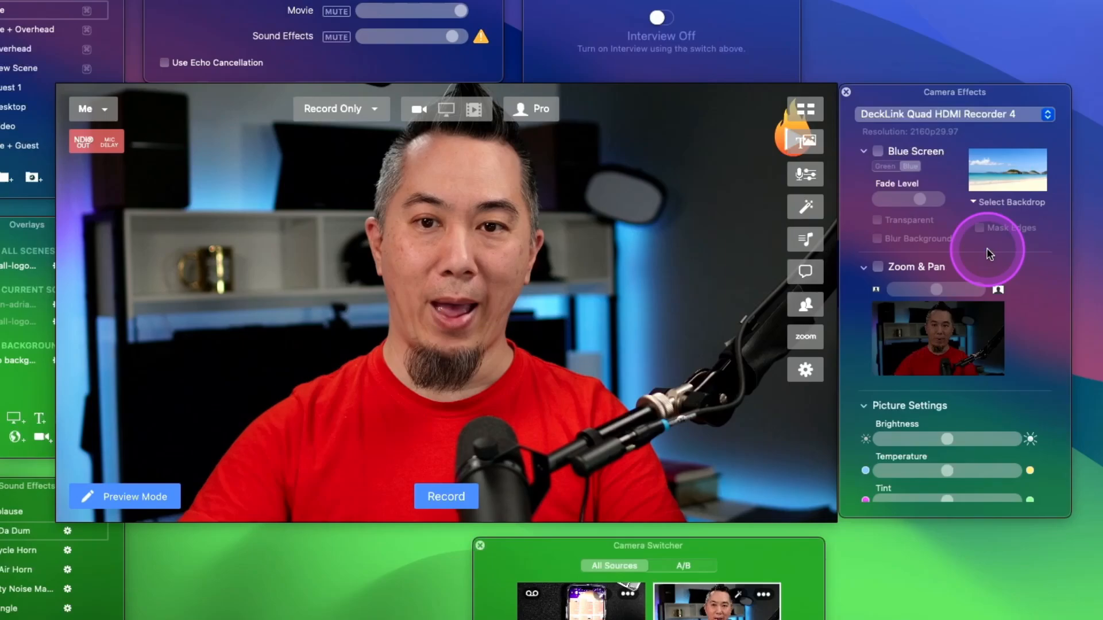
left_click(991, 206)
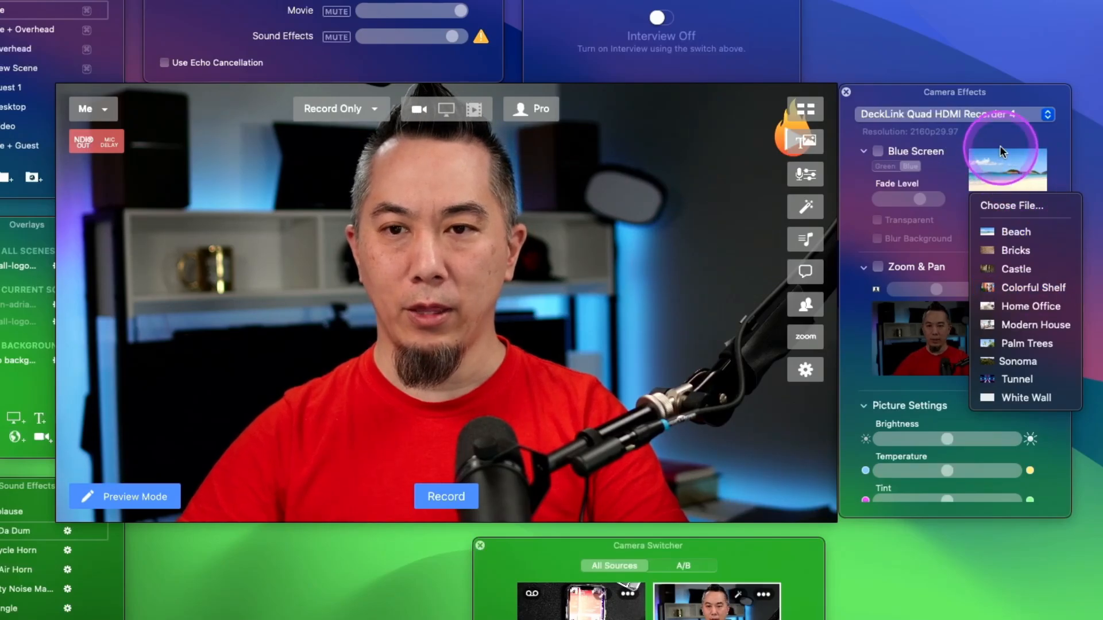
left_click(1013, 134)
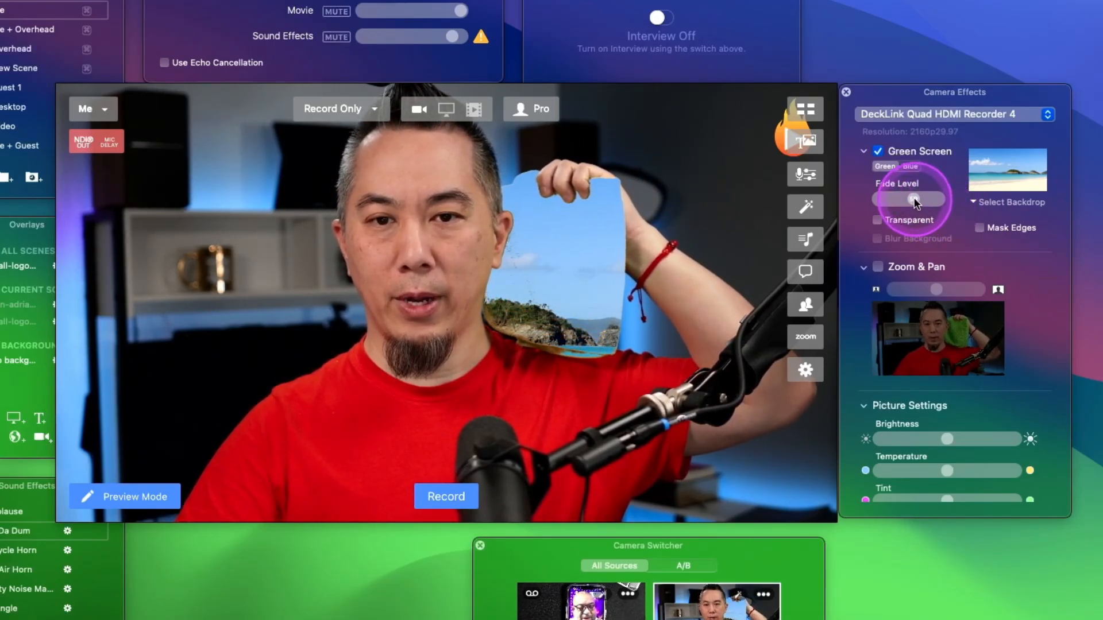
Step: Raise the green screen's Fade Level slightly and make the keyed area transparent instead of showing the Beach backdrop
left_click_drag(913, 201, 921, 203)
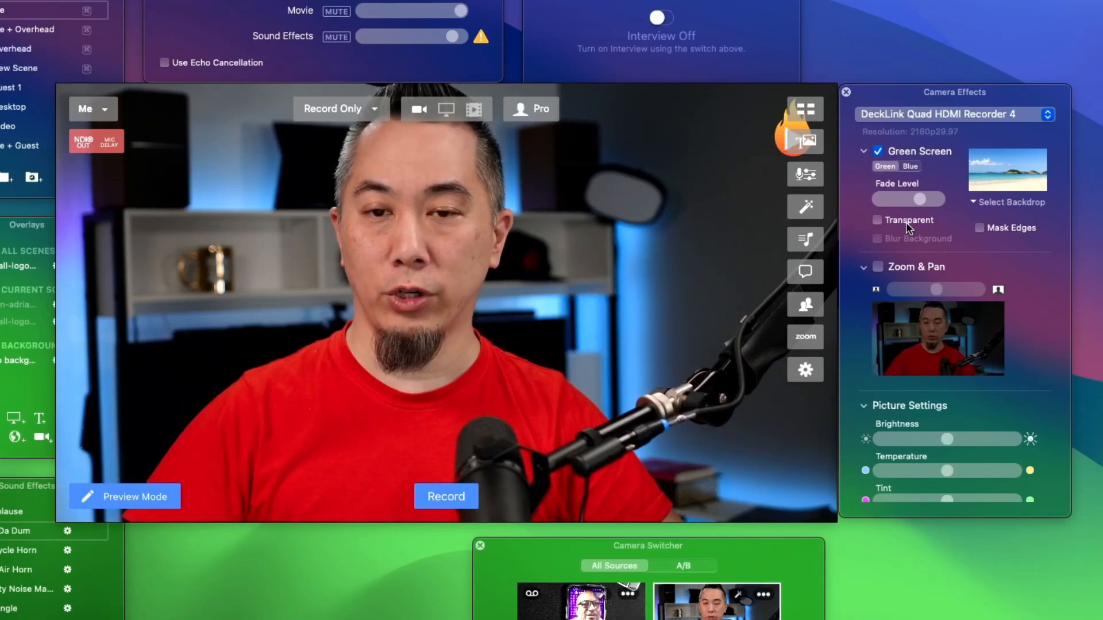
left_click(911, 219)
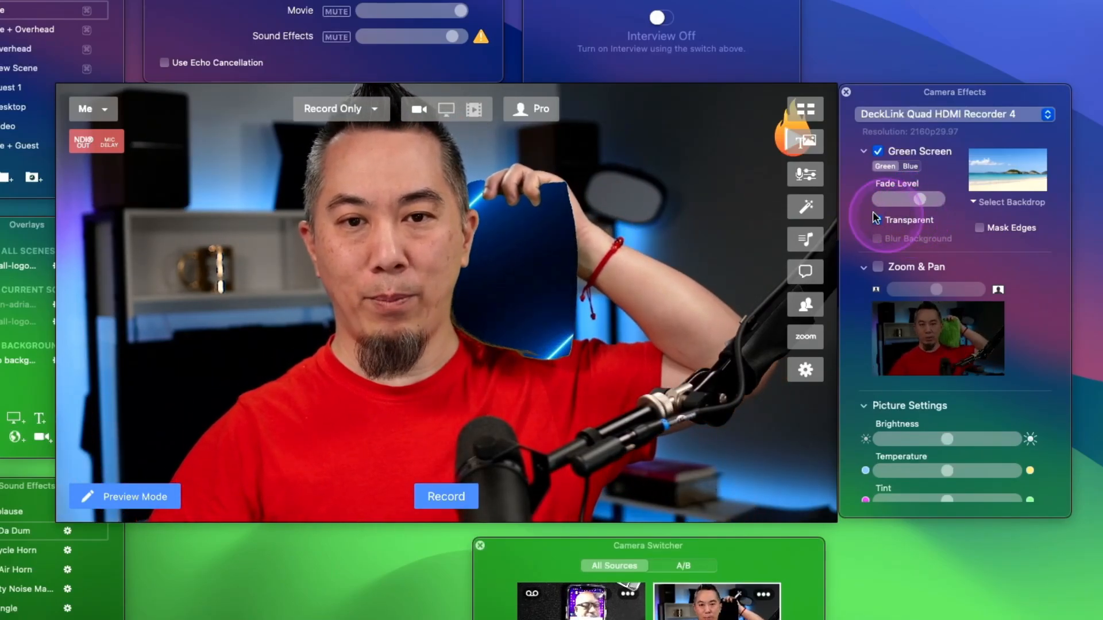
left_click(496, 305)
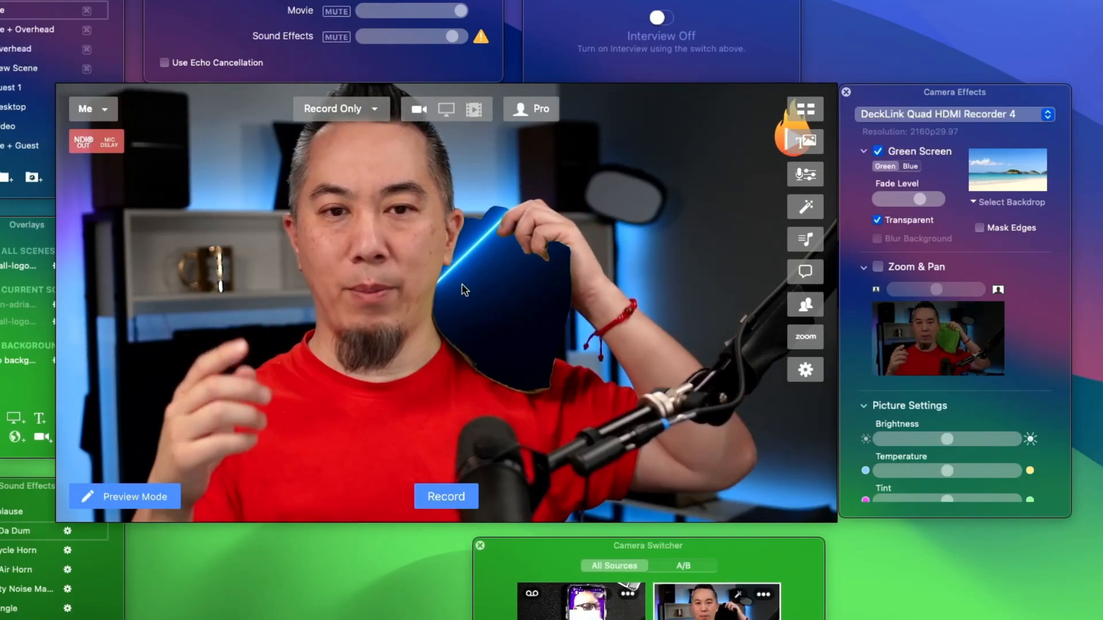
left_click(464, 289)
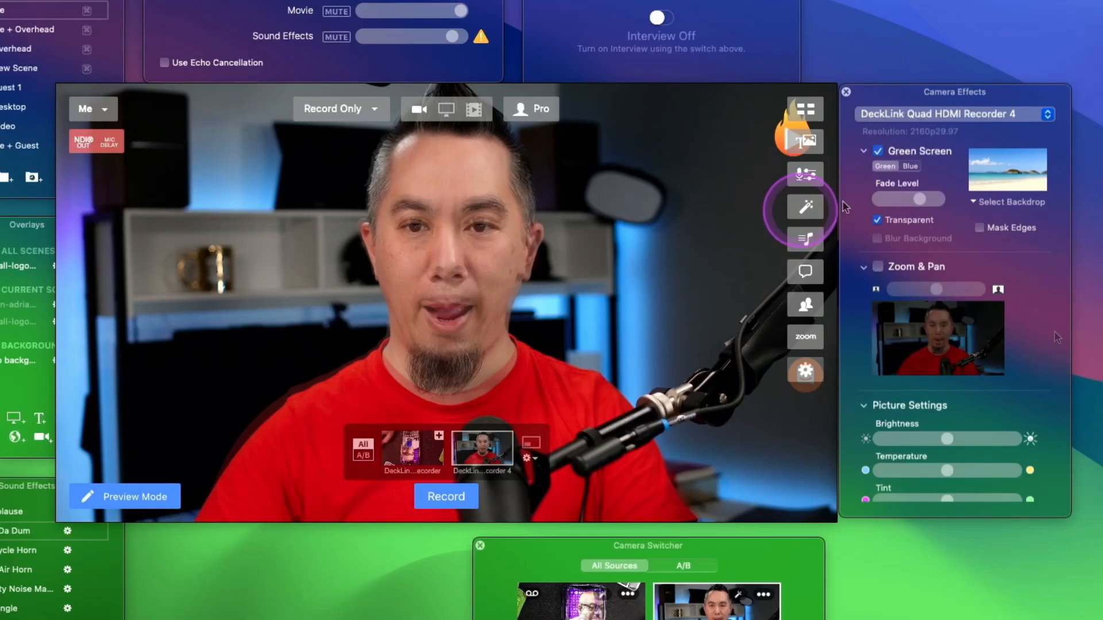
Step: Turn Green Screen off and use Zoom & Pan on DeckLink Quad HDMI Recorder 4 to frame the face closely and centrally
left_click(878, 151)
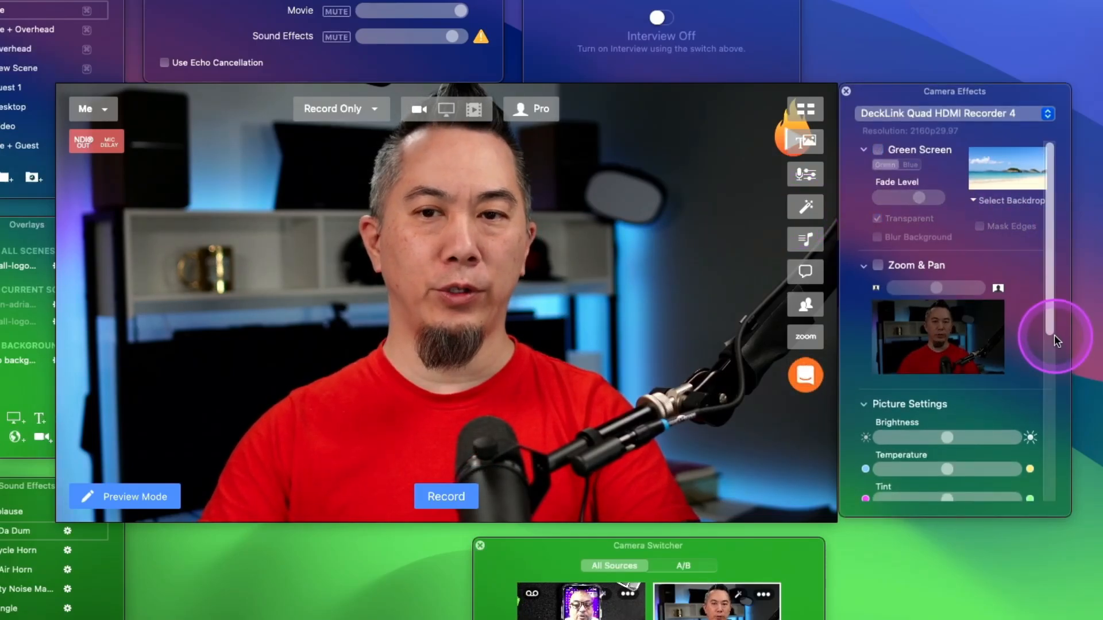
scroll(1053, 335, "down", 3)
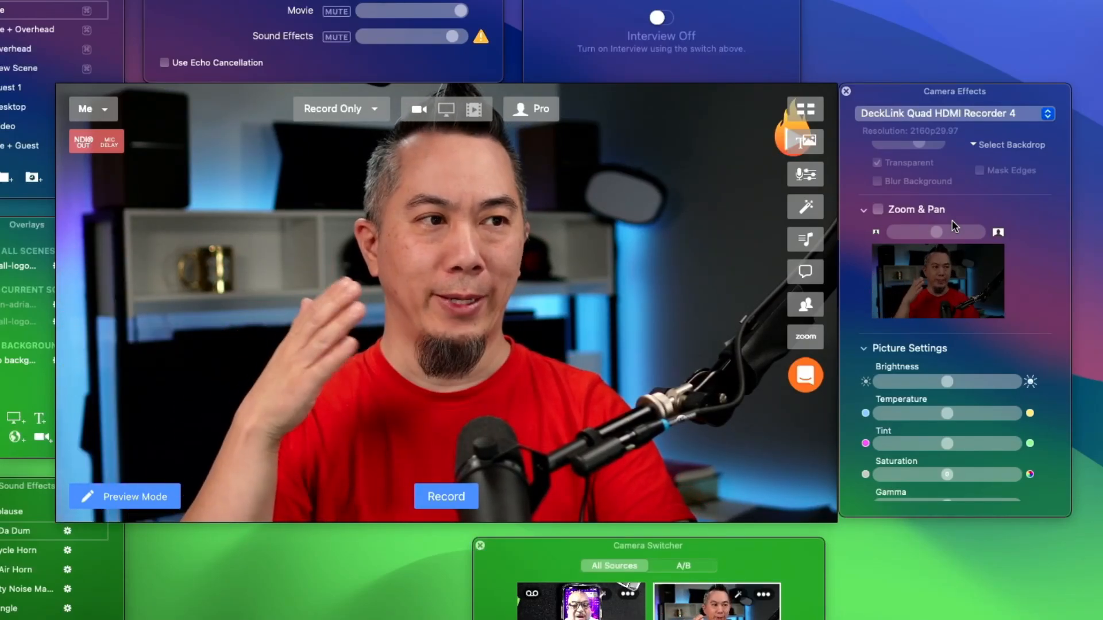
left_click(913, 209)
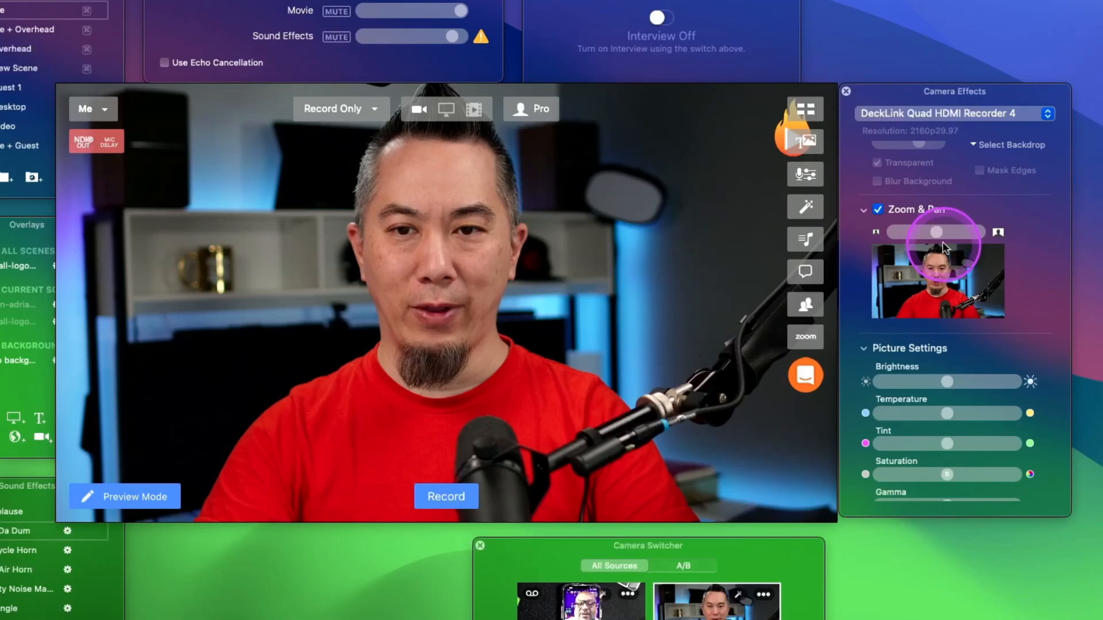
left_click_drag(935, 232, 946, 237)
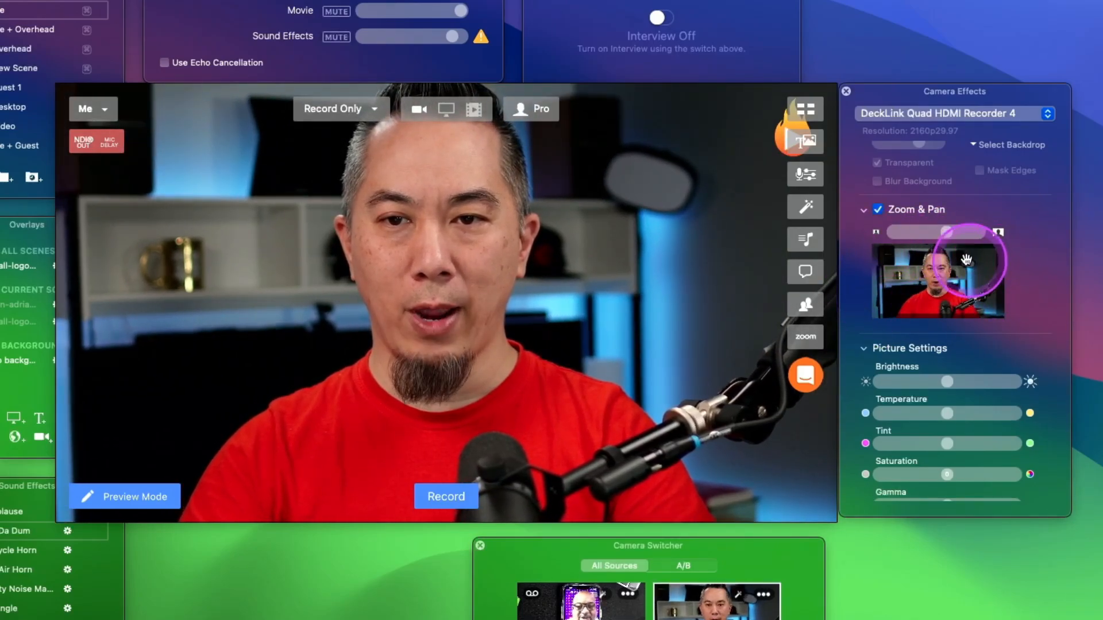
left_click_drag(947, 238, 959, 234)
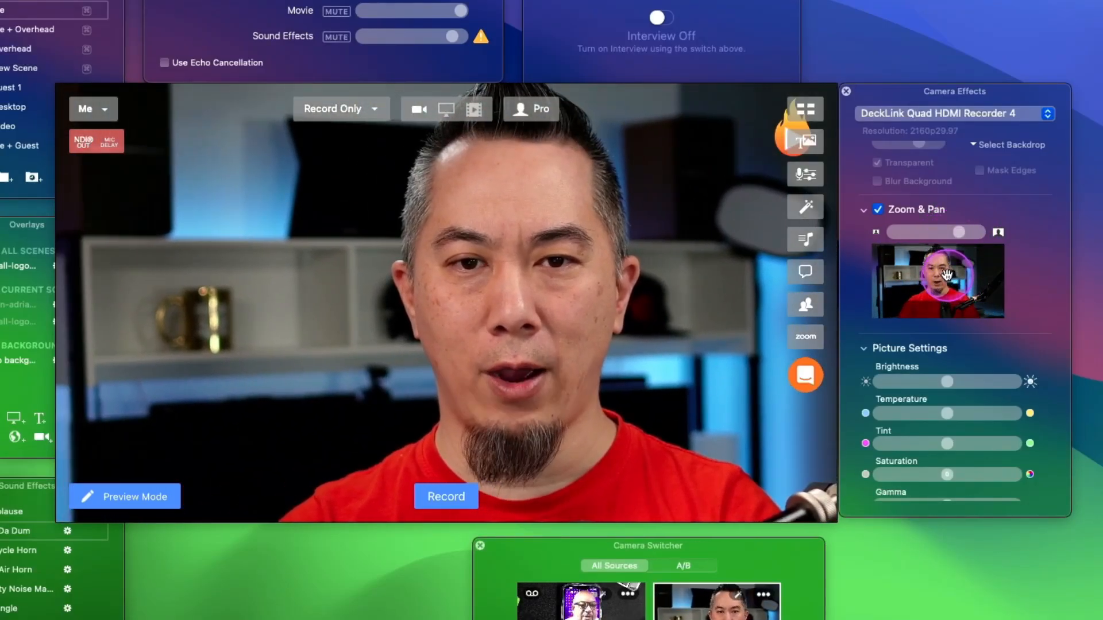
mouse_move(947, 275)
left_mouse_down()
mouse_move(955, 283)
mouse_move(956, 272)
left_mouse_up()
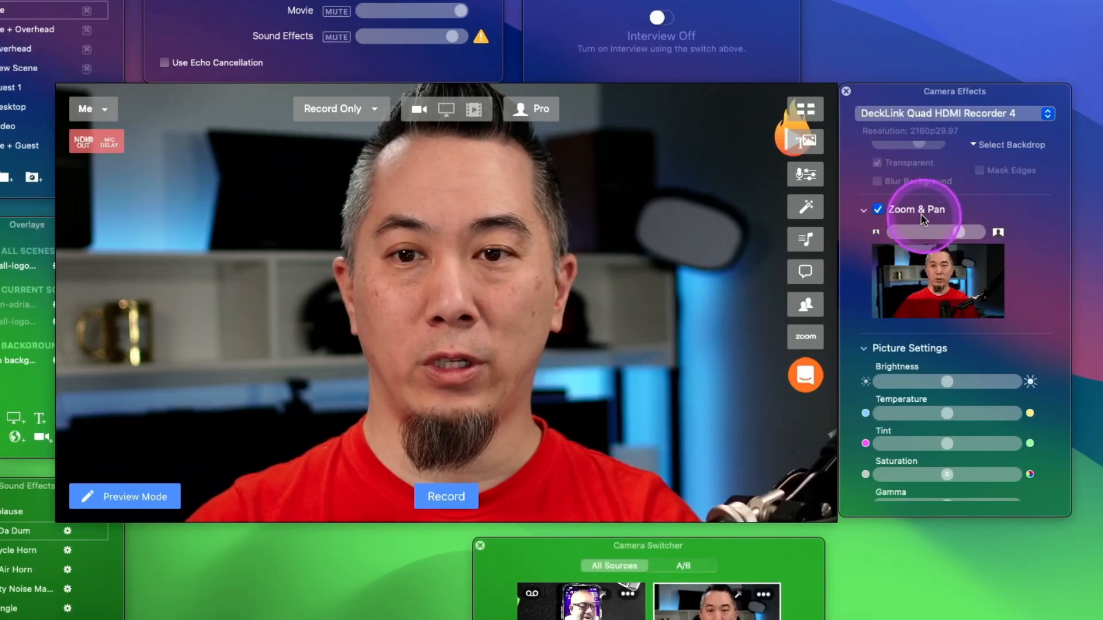
Step: Turn Zoom & Pan off in the Me scene and on in a new Me emphasis scene, comparing the two
left_click(914, 215)
left_click(914, 214)
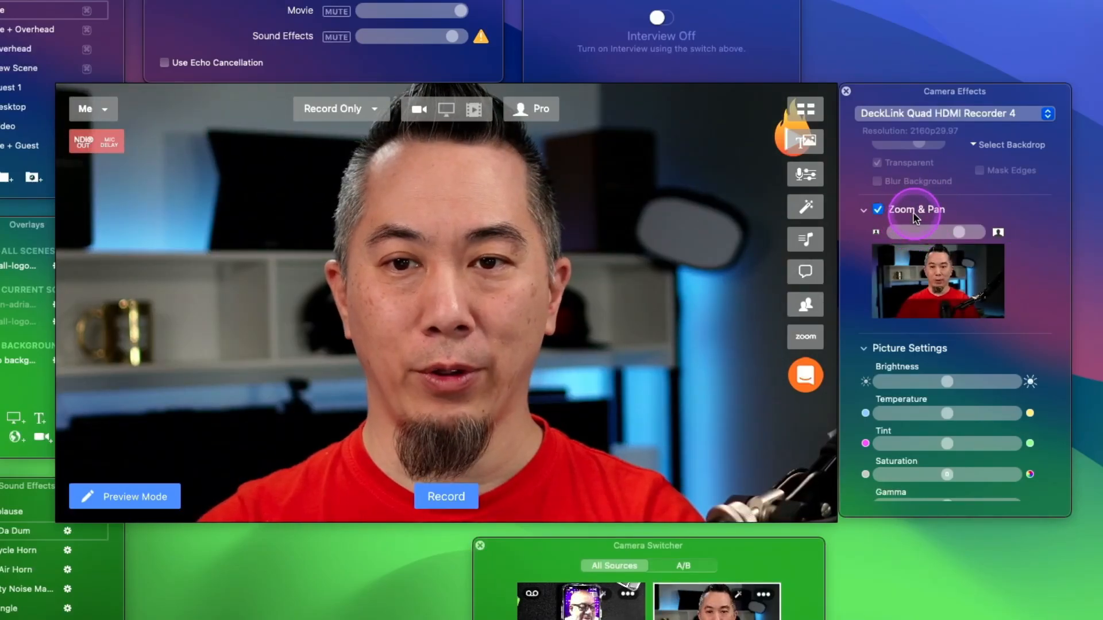
left_click(913, 214)
left_click(1, 11)
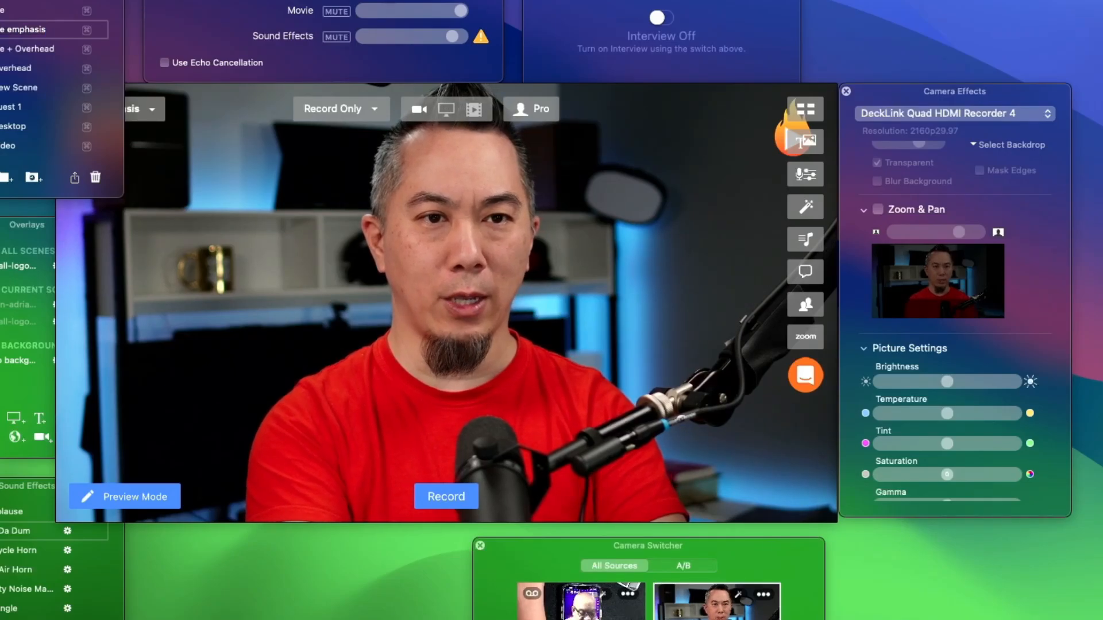
left_click(878, 209)
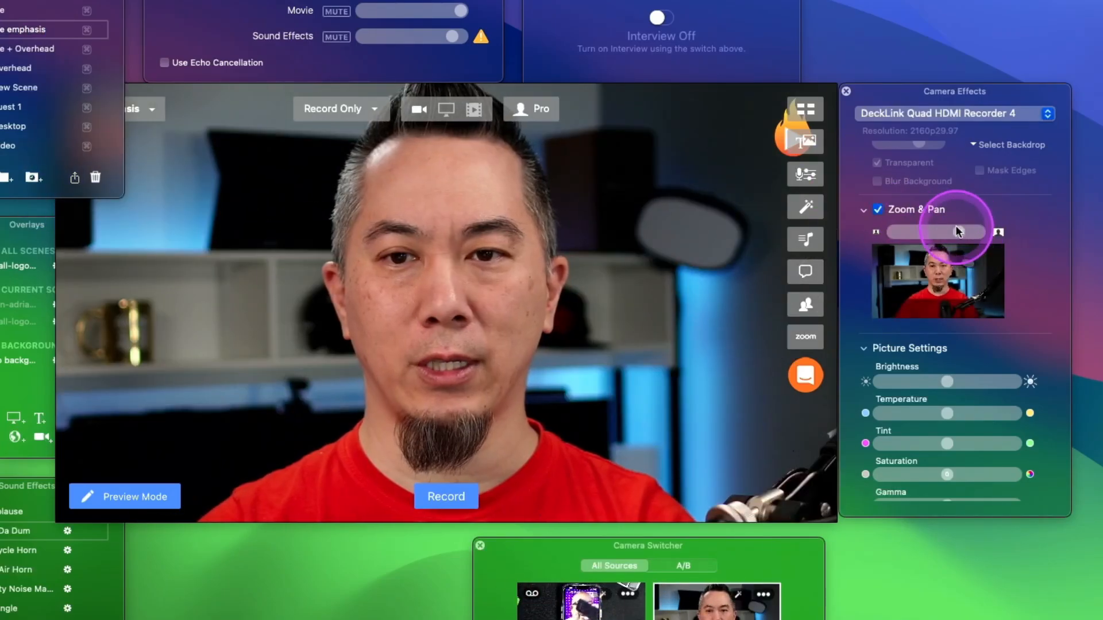
left_click(5, 10)
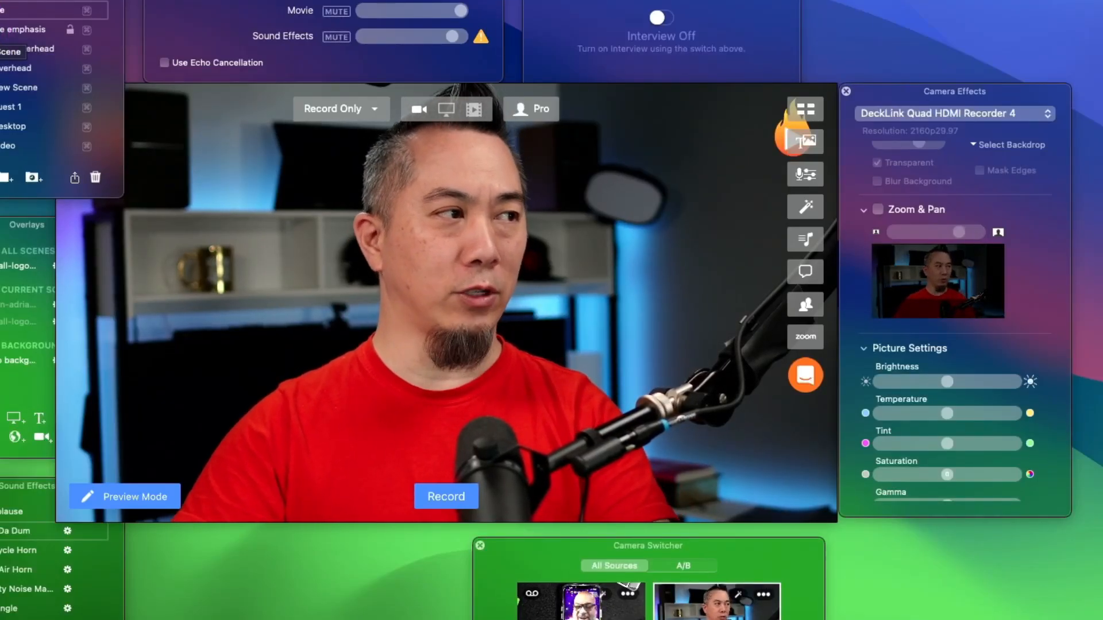
Step: Rename the Me emphasis scene to Me left and add another scene named Me right
left_click(6, 29)
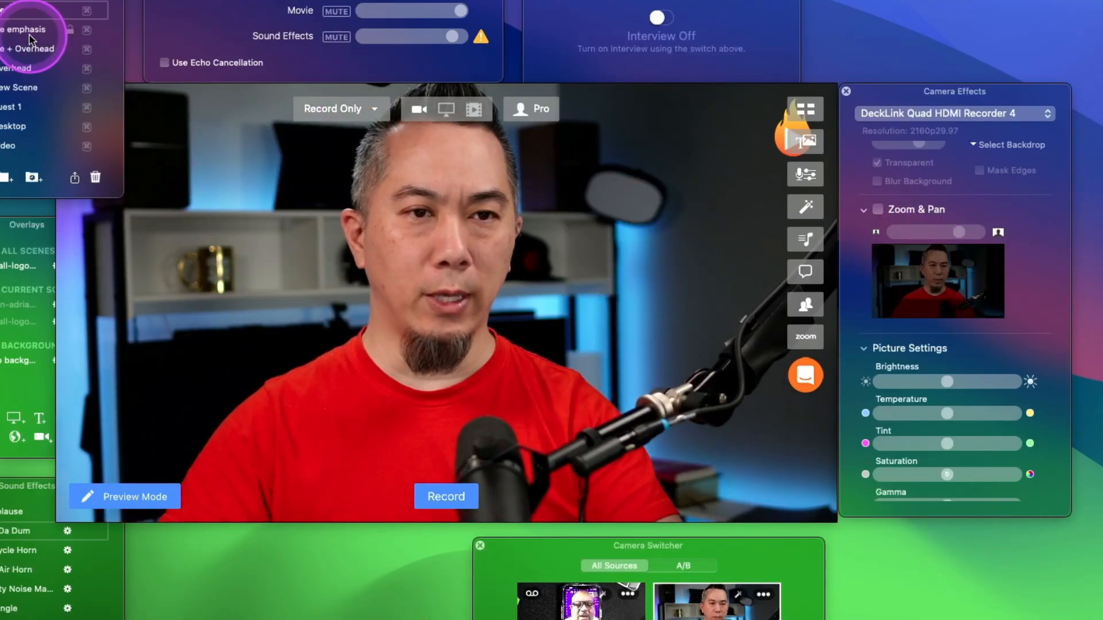
key("BackSpace")
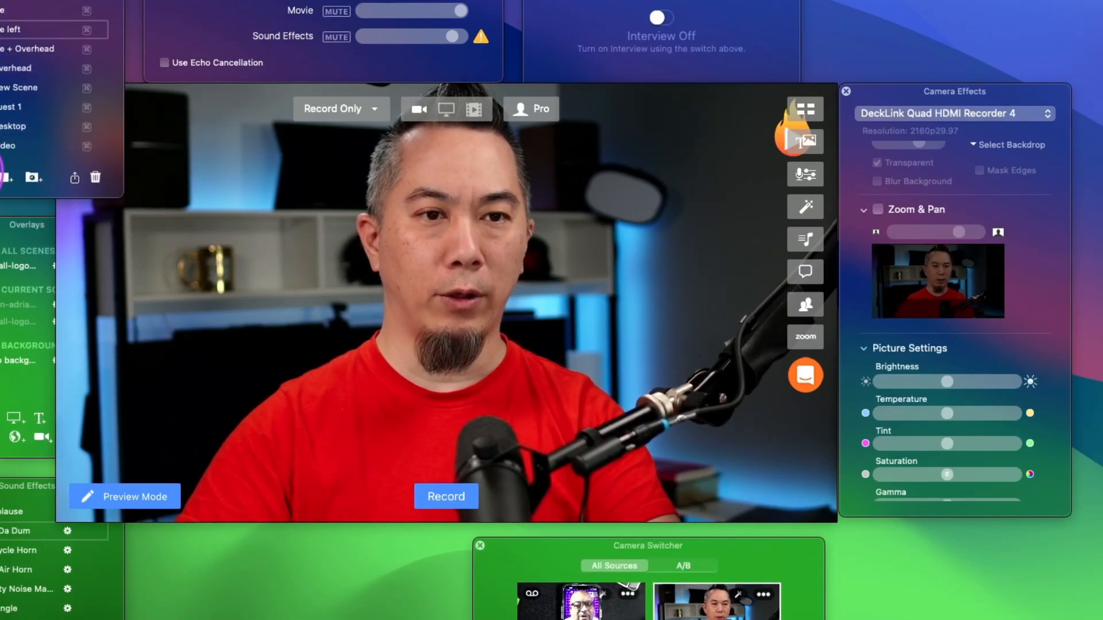
left_click(6, 176)
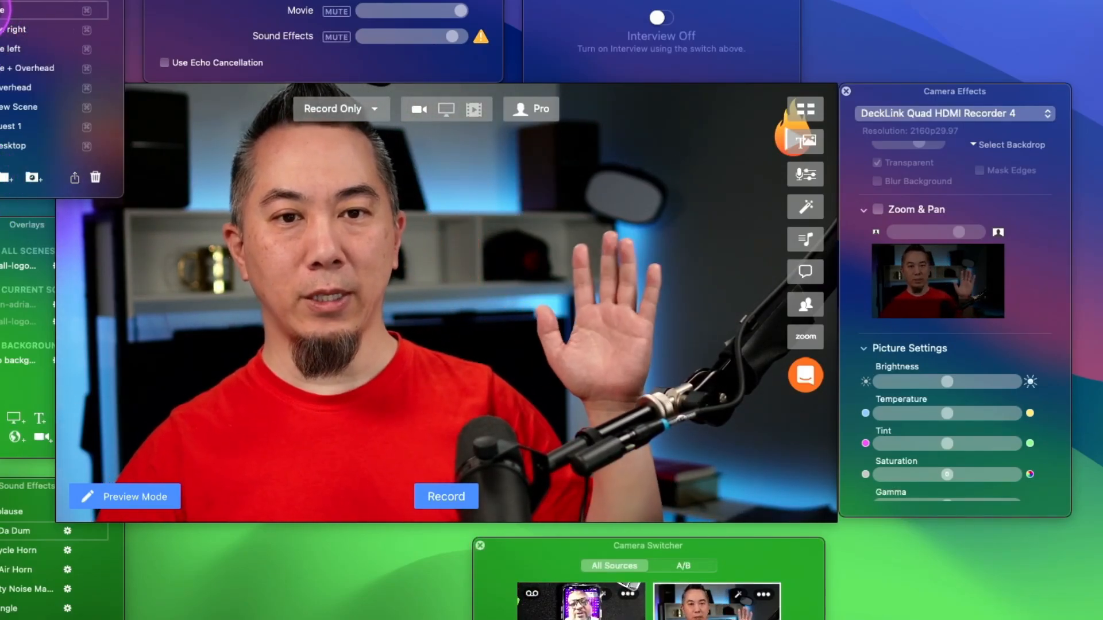
Step: Turn on Zoom & Pan in the Me right scene, then zoom in and pan to frame the raised hand
mouse_move(563, 226)
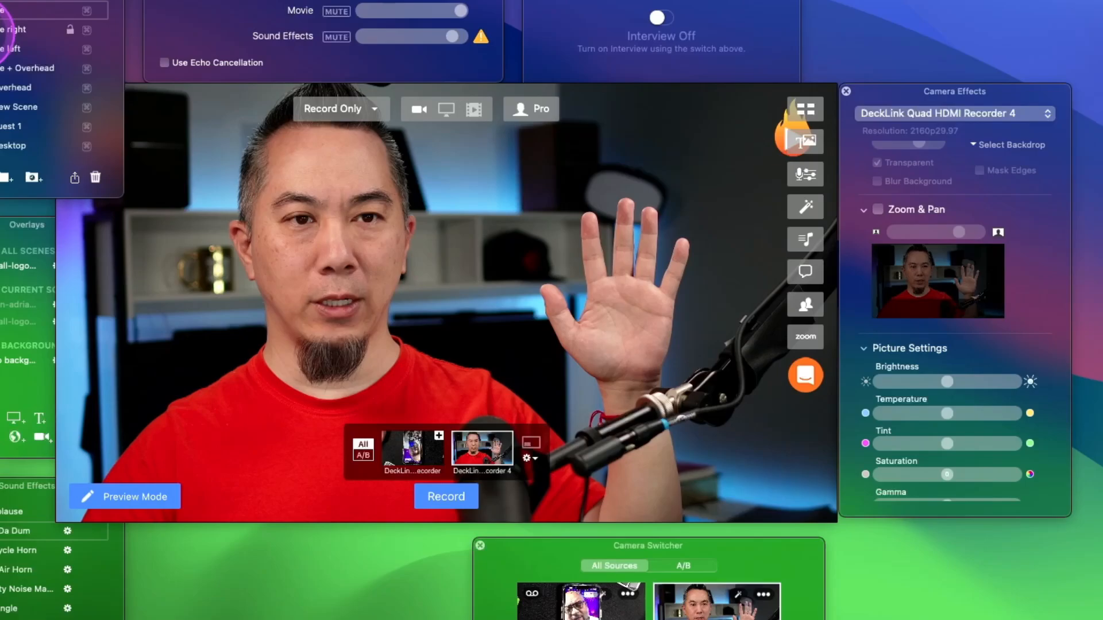
left_click(903, 209)
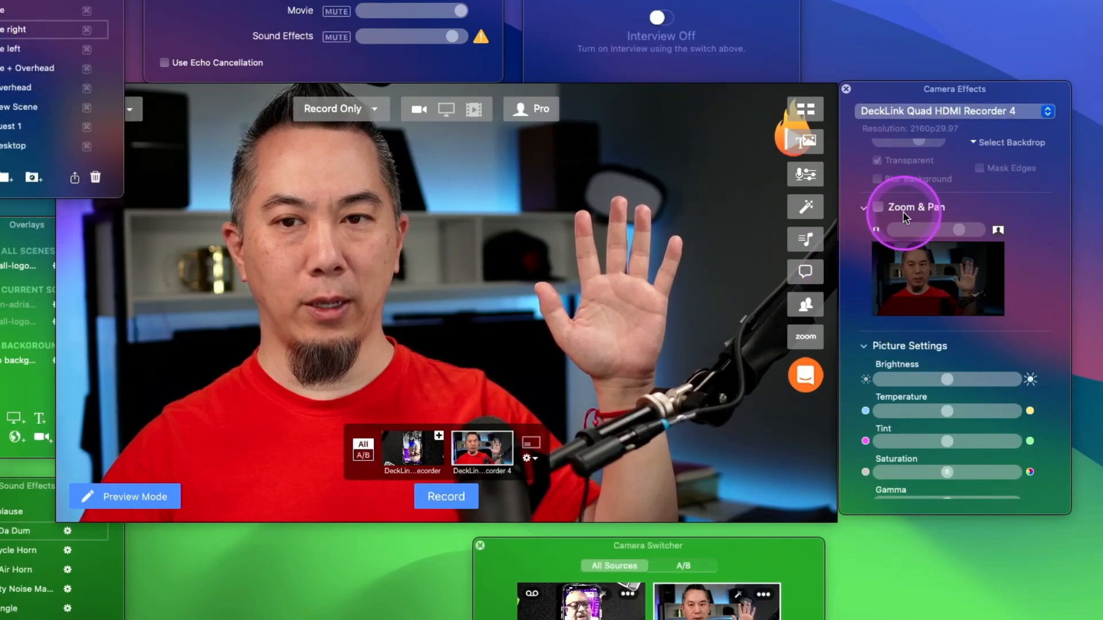
left_click_drag(961, 232, 965, 230)
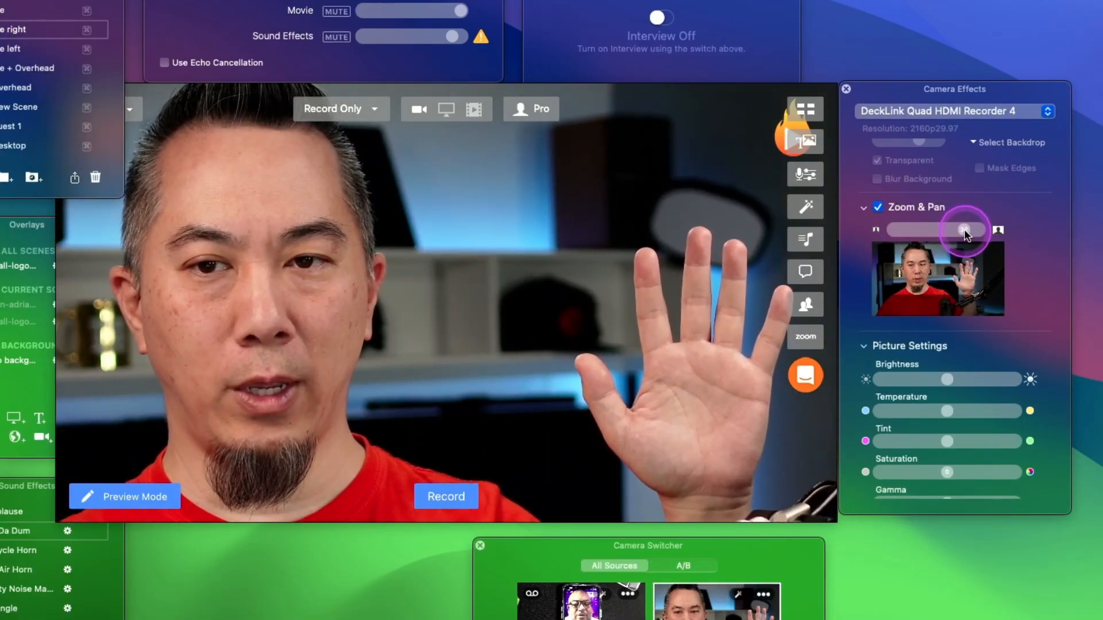
left_click_drag(958, 283, 995, 284)
left_click_drag(964, 229, 970, 235)
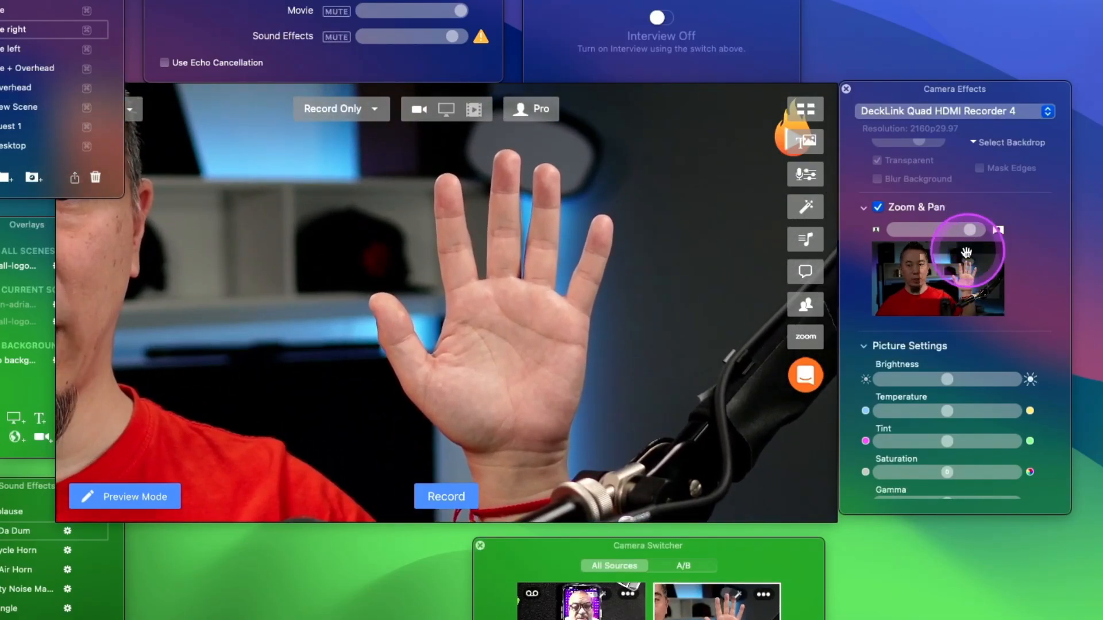
left_click_drag(965, 276, 971, 275)
Step: Zoom the Me left scene in closer on the face and compare the Me, Me right and Me left framings, ending on Me
left_click(13, 48)
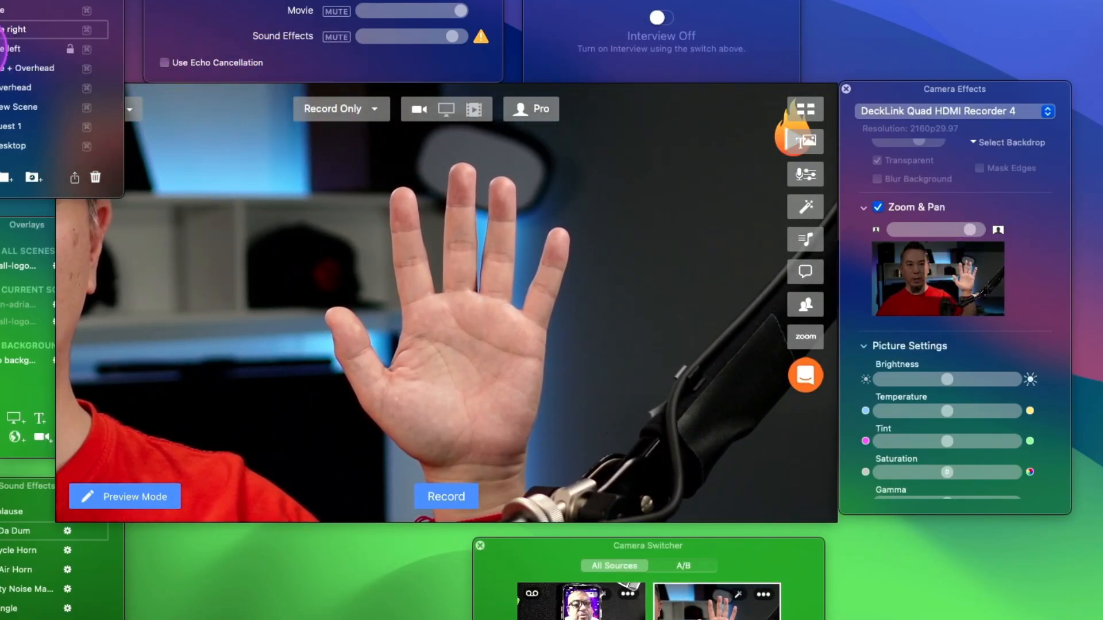
mouse_move(956, 232)
left_mouse_down()
mouse_move(978, 234)
mouse_move(917, 252)
mouse_move(971, 230)
left_mouse_up()
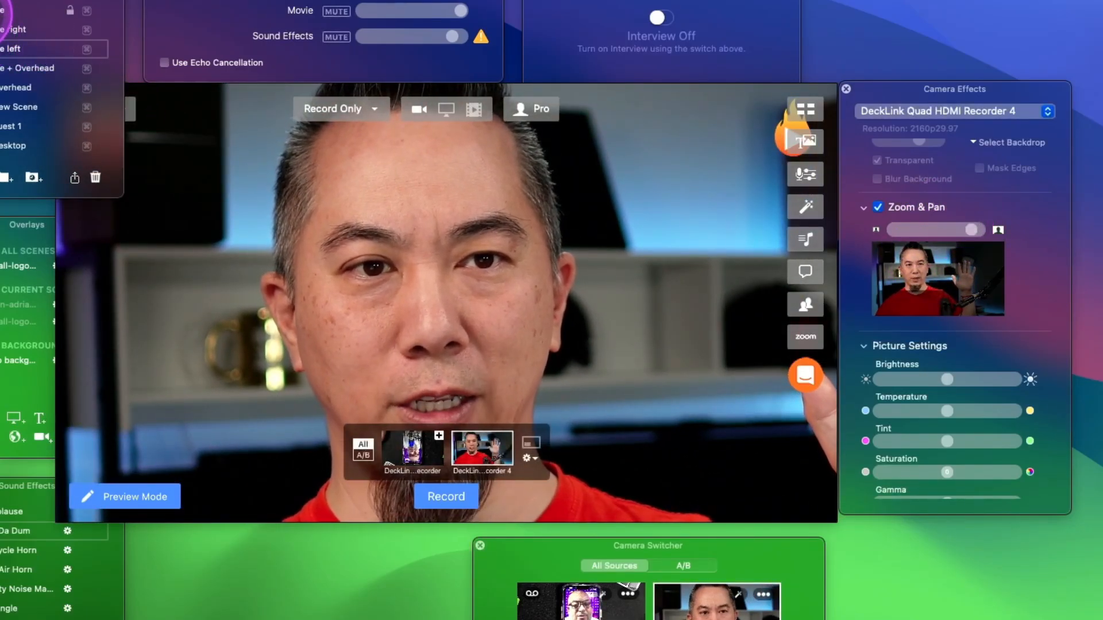
left_click(6, 10)
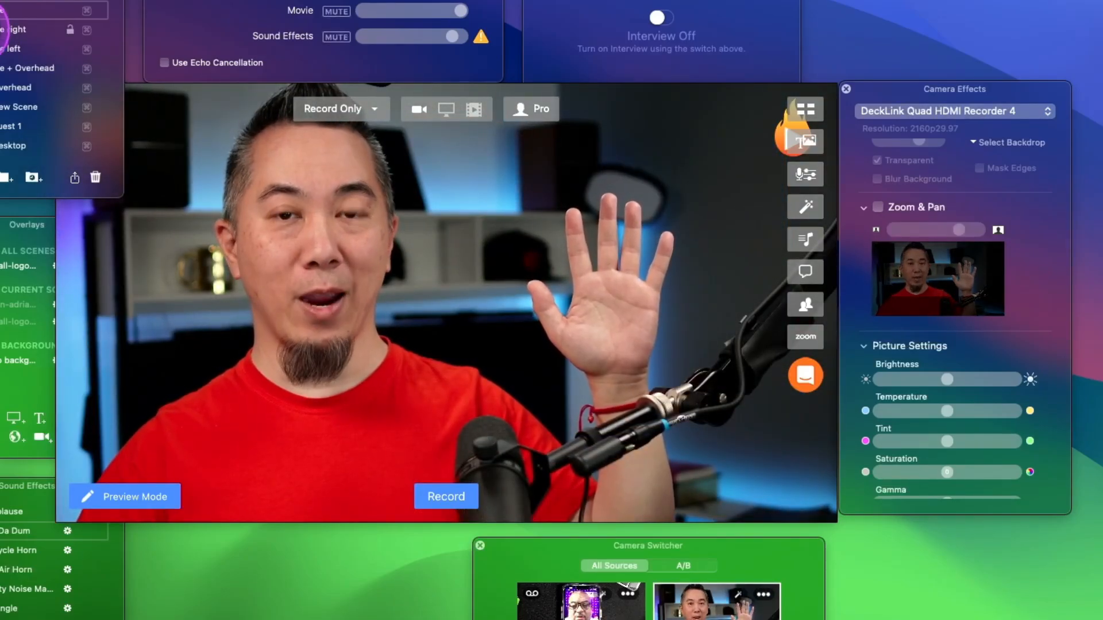
left_click(12, 29)
left_click(12, 49)
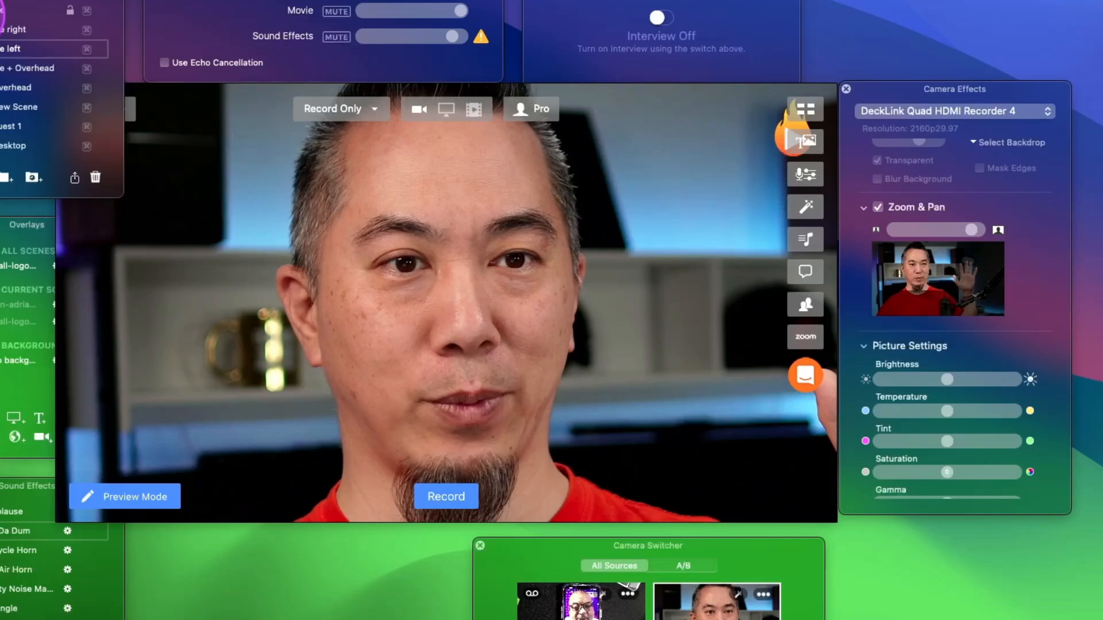
left_click(12, 10)
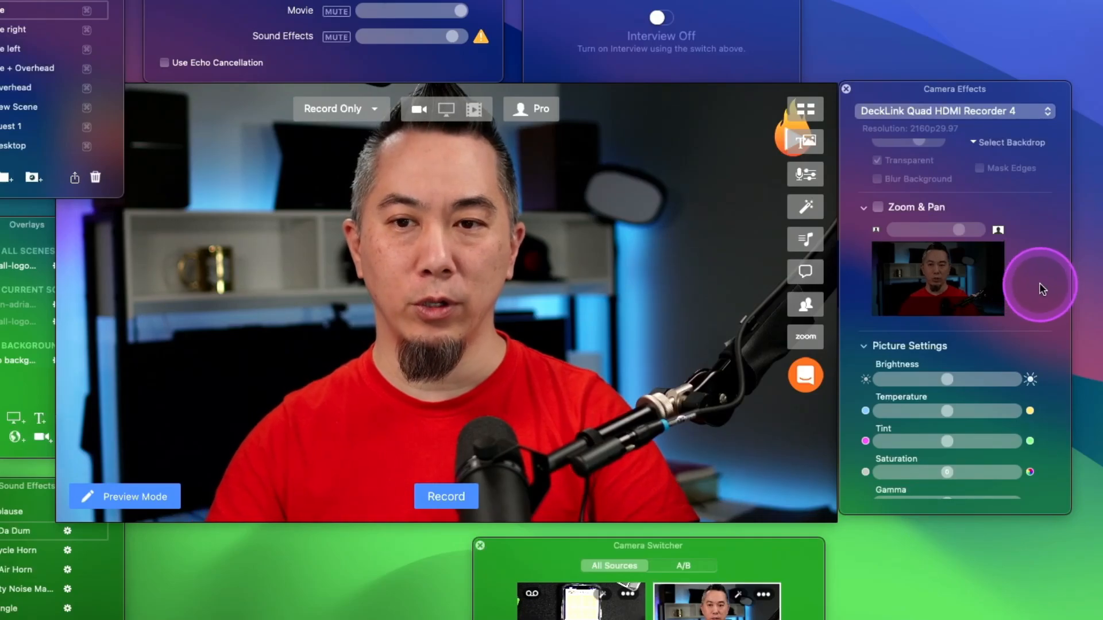
Step: Look over the Picture Settings and the list of camera sources, keeping DeckLink Quad HDMI Recorder 4 selected
scroll(1045, 284, "down", 2)
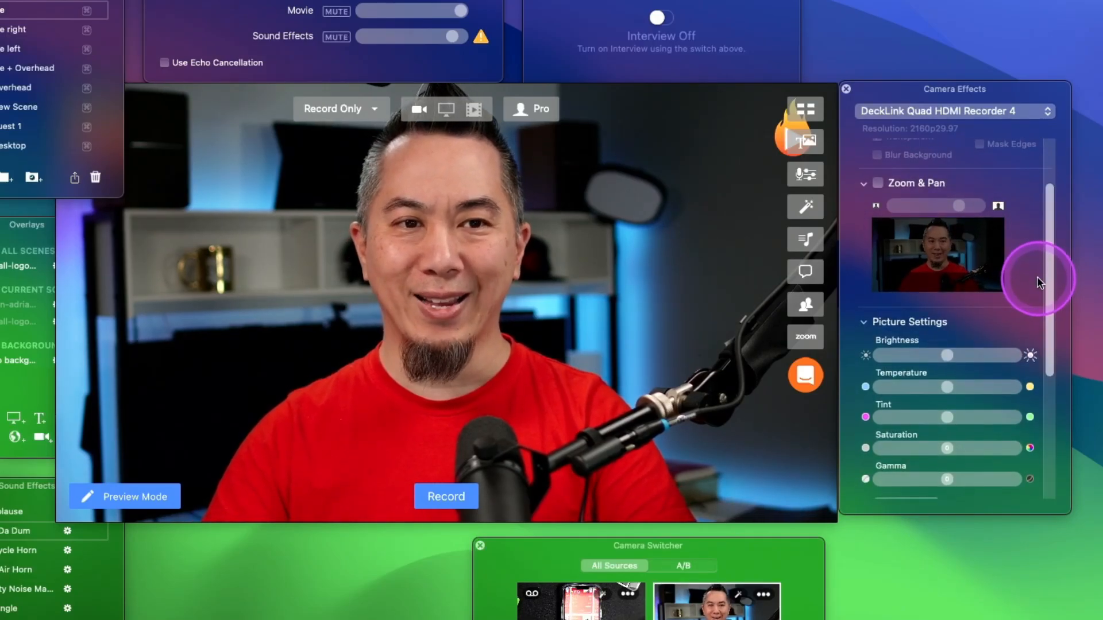
scroll(1037, 287, "down", 5)
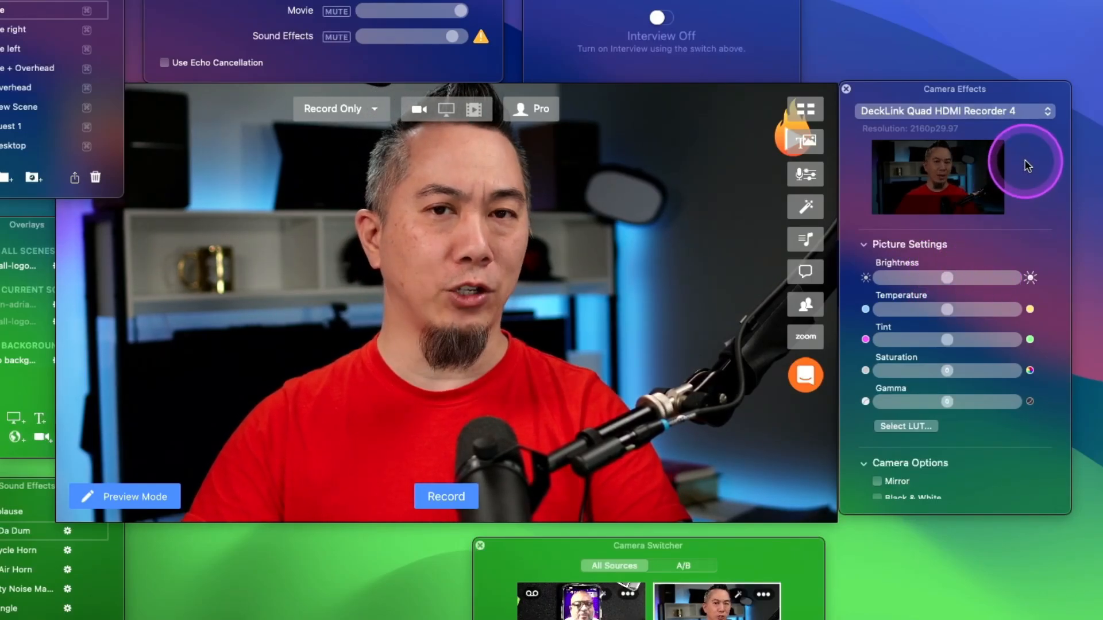
left_click(1009, 113)
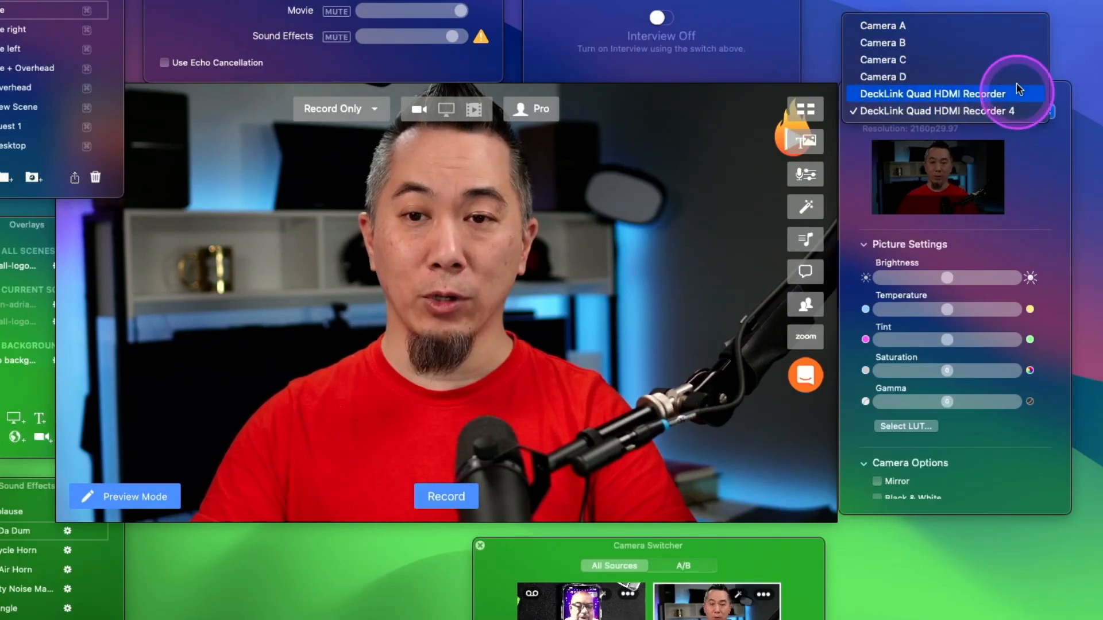
left_click(1039, 166)
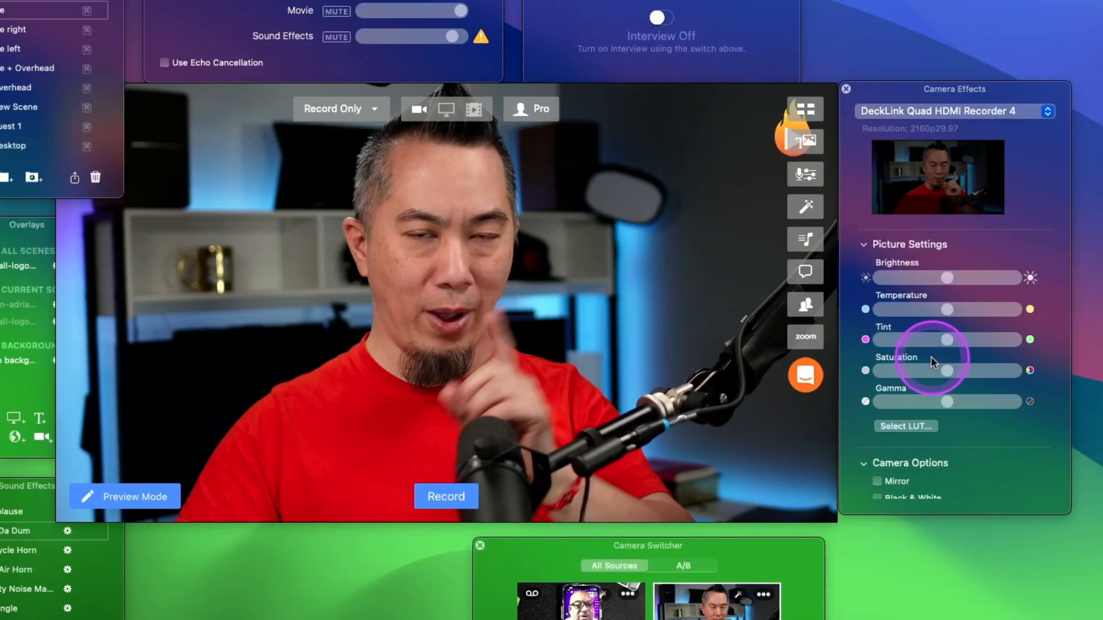
Step: Try the Brightness, Temperature, Tint and Saturation adjustments, returning each close to neutral, and raise Gamma above the middle
scroll(930, 356, "down", 3)
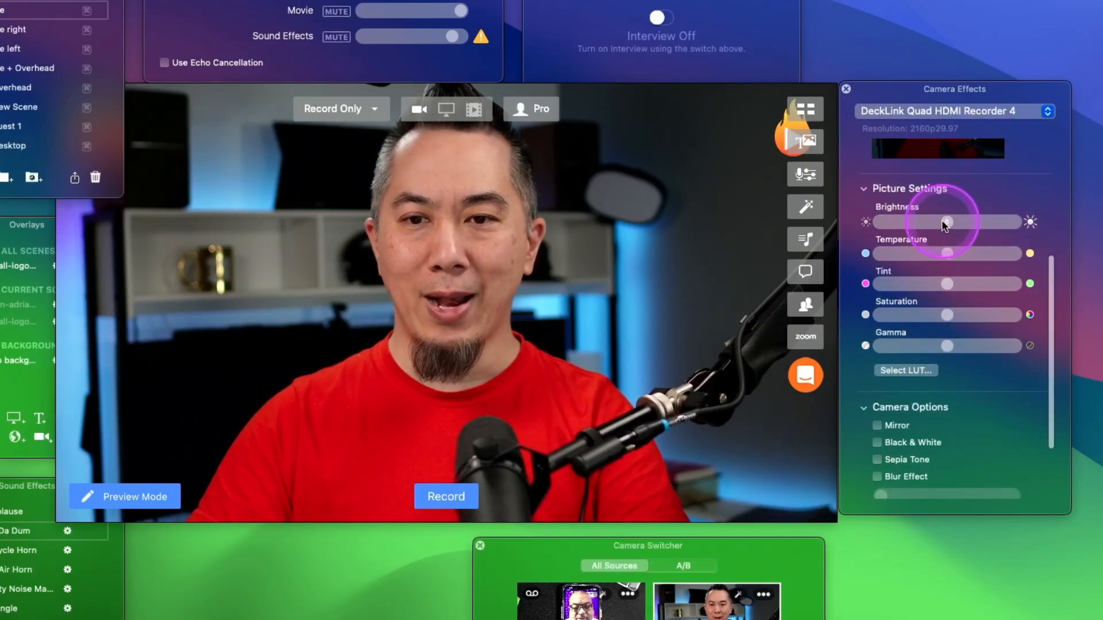
mouse_move(948, 224)
left_mouse_down()
mouse_move(995, 223)
mouse_move(859, 227)
mouse_move(1064, 226)
mouse_move(936, 224)
mouse_move(946, 225)
left_mouse_up()
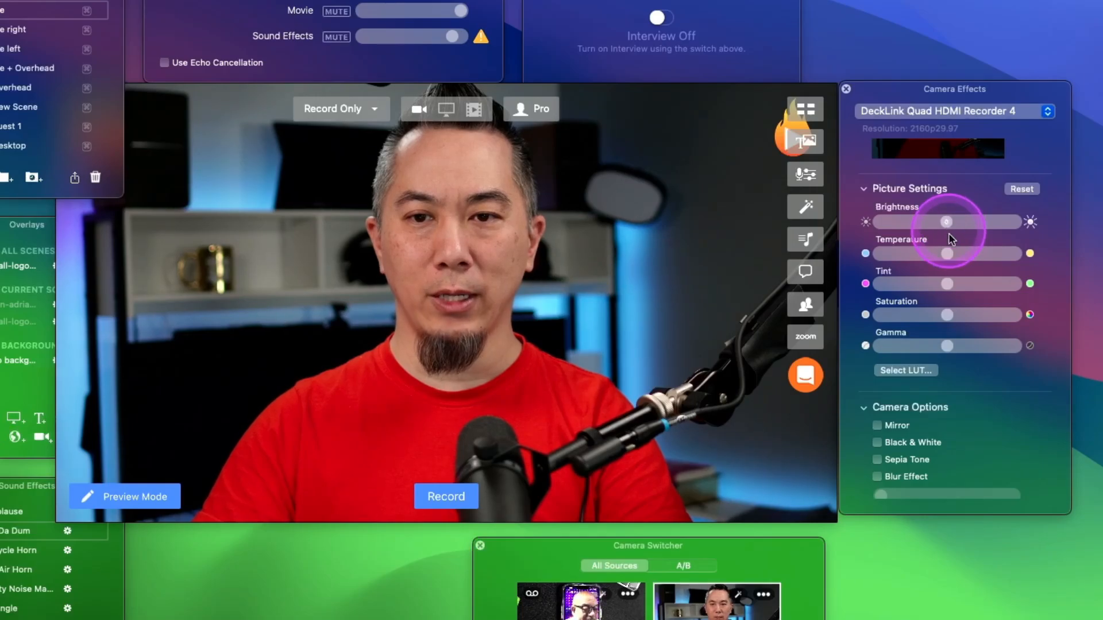
left_click_drag(995, 257, 1036, 254)
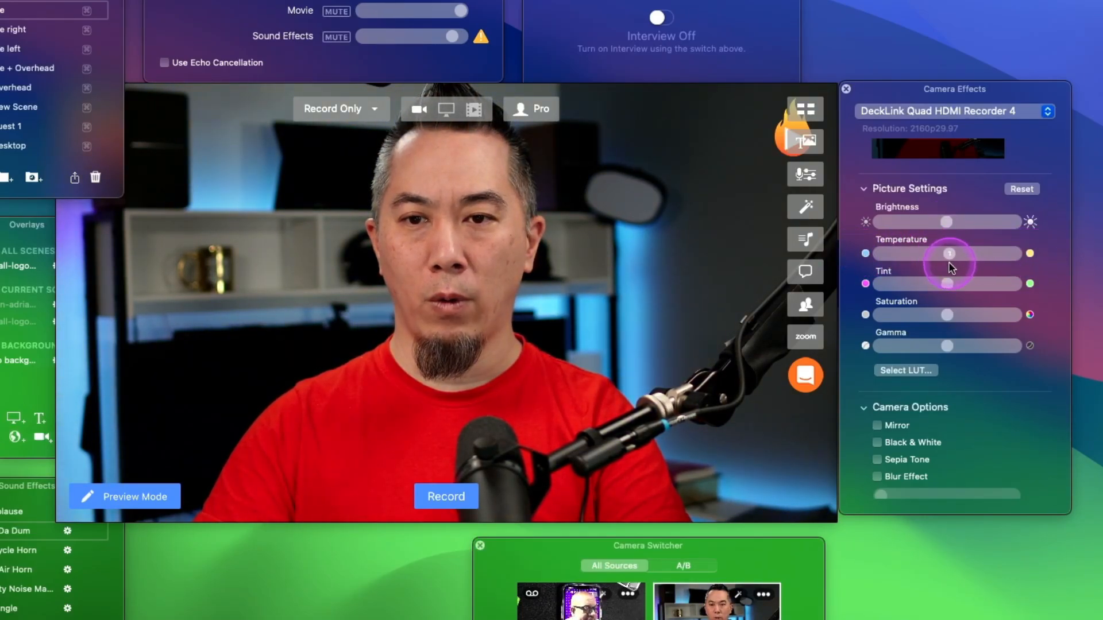
left_click_drag(948, 284, 999, 284)
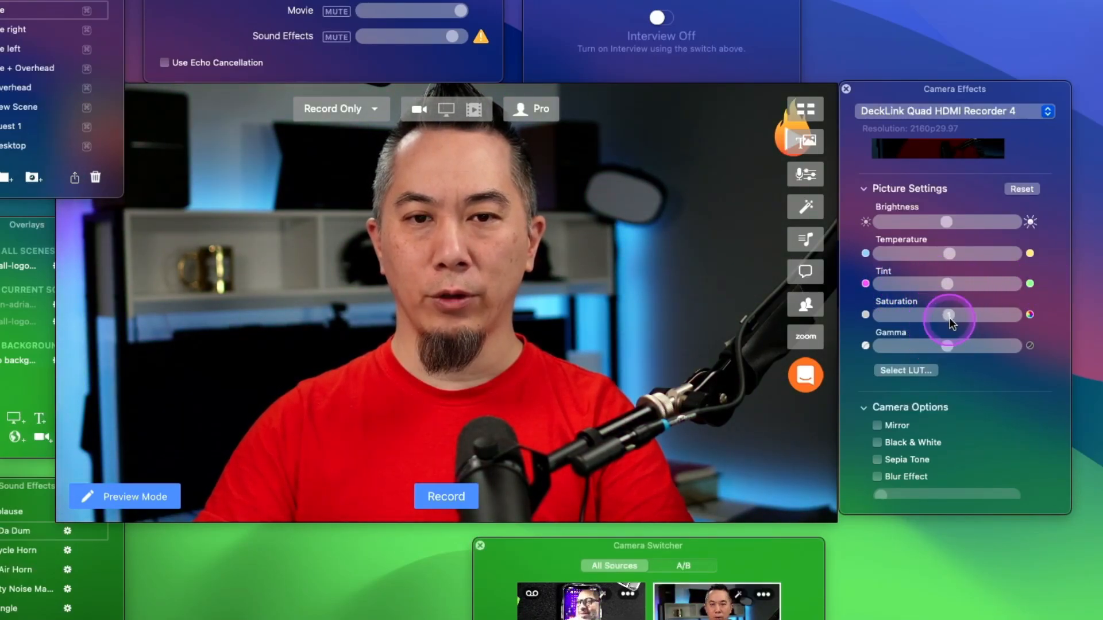
left_click_drag(950, 322, 980, 346)
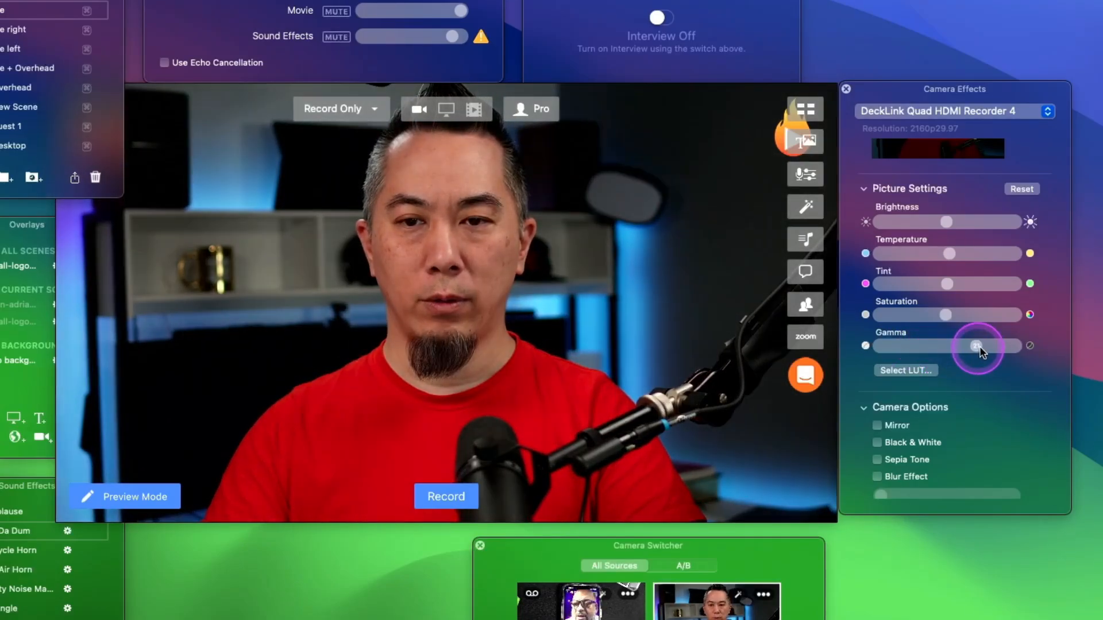
Step: Try a magenta Tint, higher Brightness and cooler Temperature on DeckLink Quad HDMI Recorder 4, and reset all Picture Settings to neutral
left_click_drag(943, 286, 919, 286)
left_click_drag(946, 223, 987, 223)
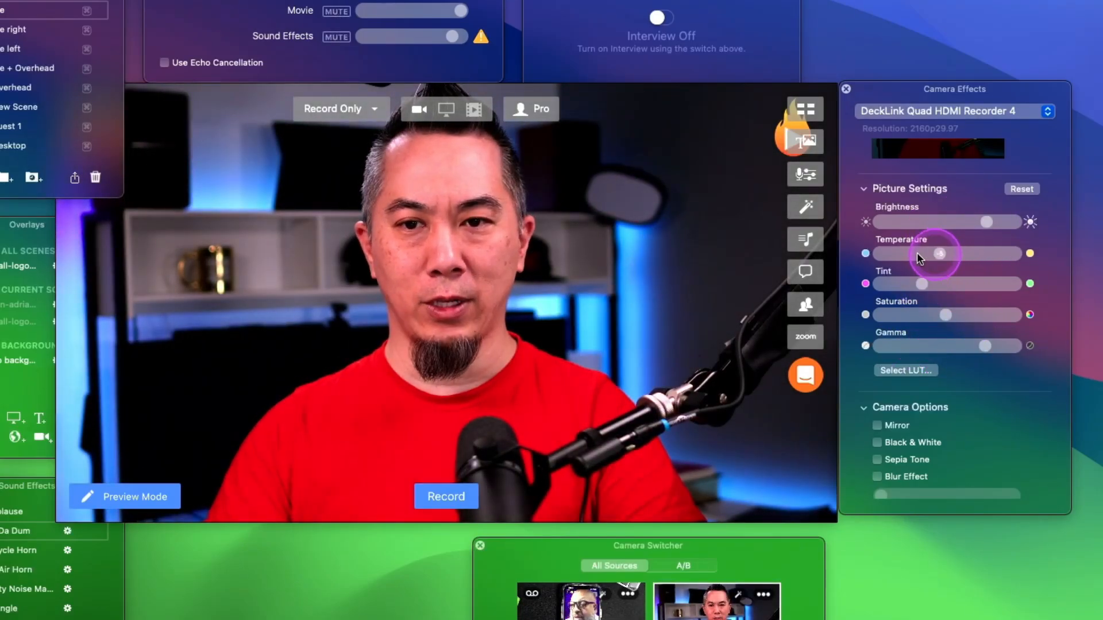
left_click_drag(917, 253, 887, 253)
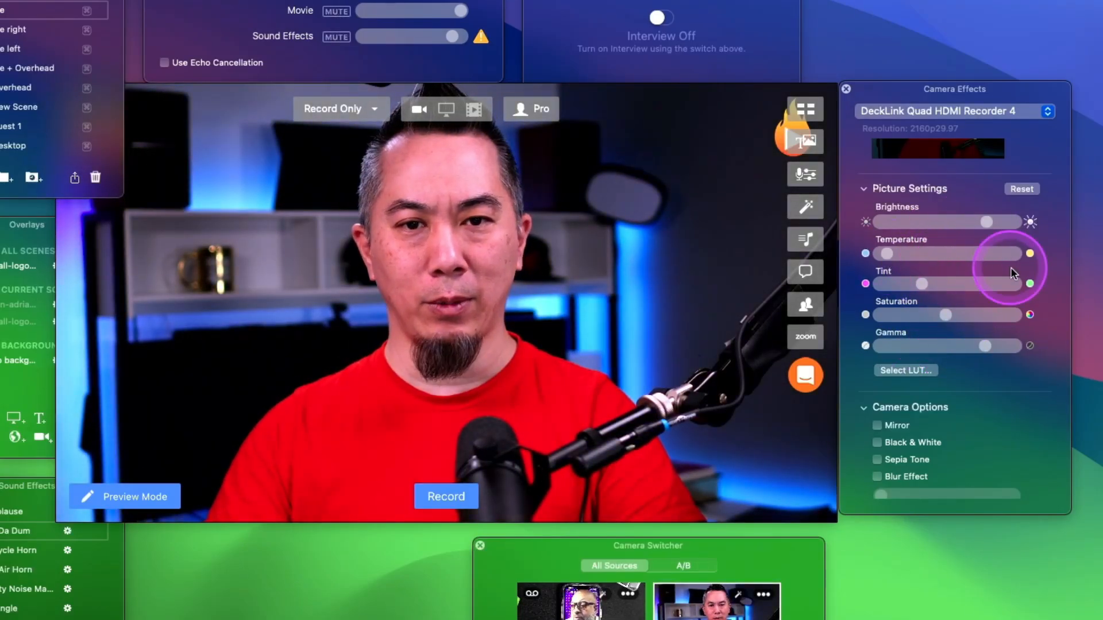
left_click(1021, 189)
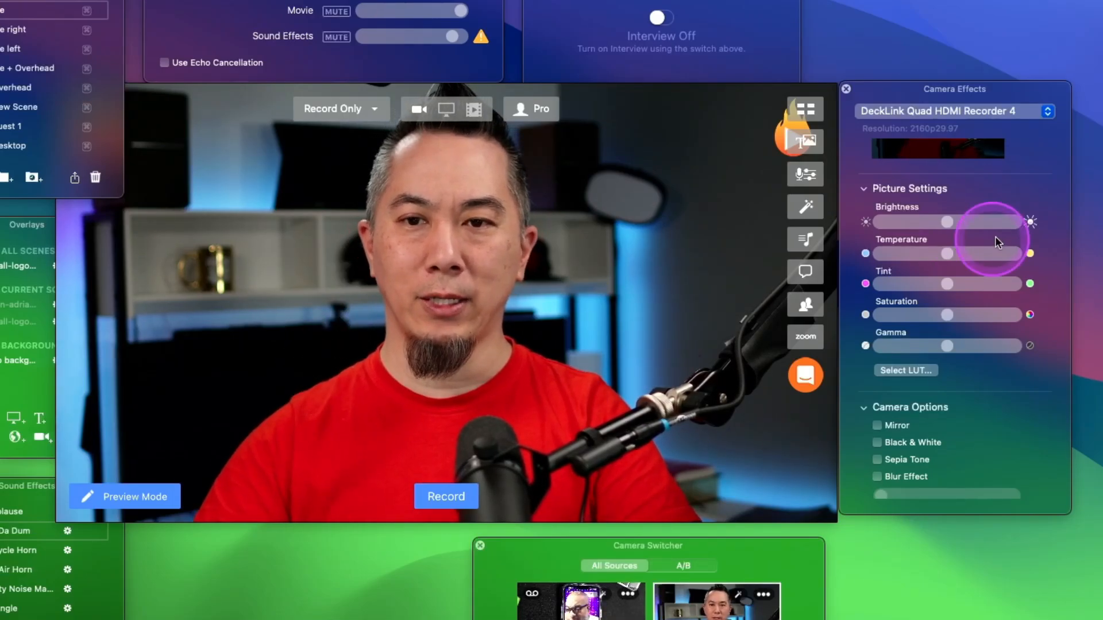
Step: Apply The LUT Marshall Uses.cube from the LUT folder to the camera and set its intensity to maximum
scroll(1029, 270, "down", 2)
scroll(1037, 327, "down", 3)
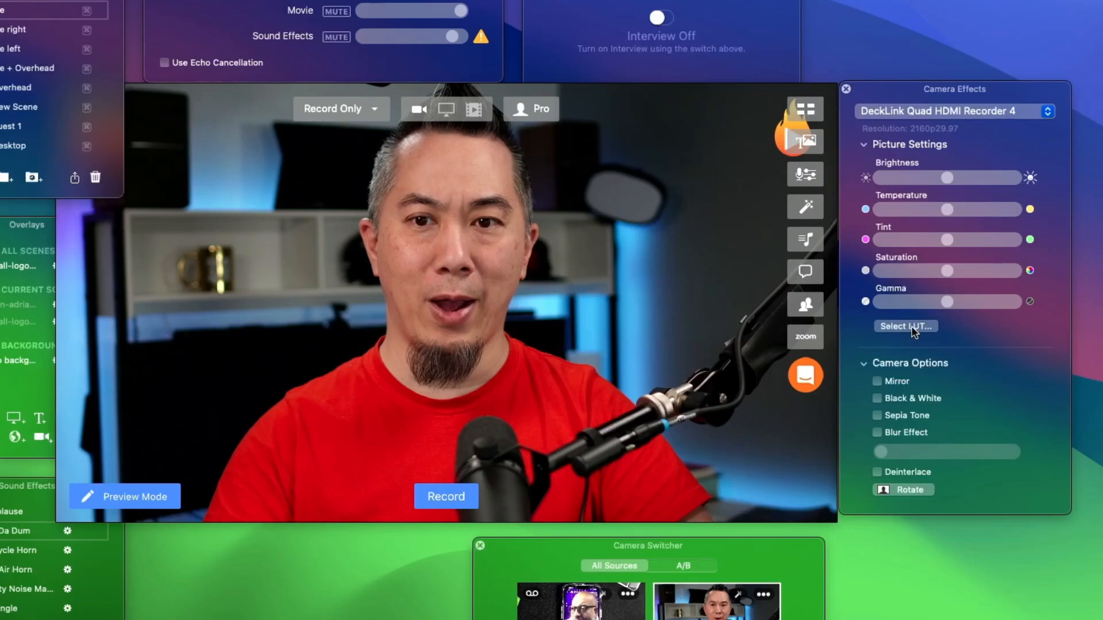
mouse_move(640, 275)
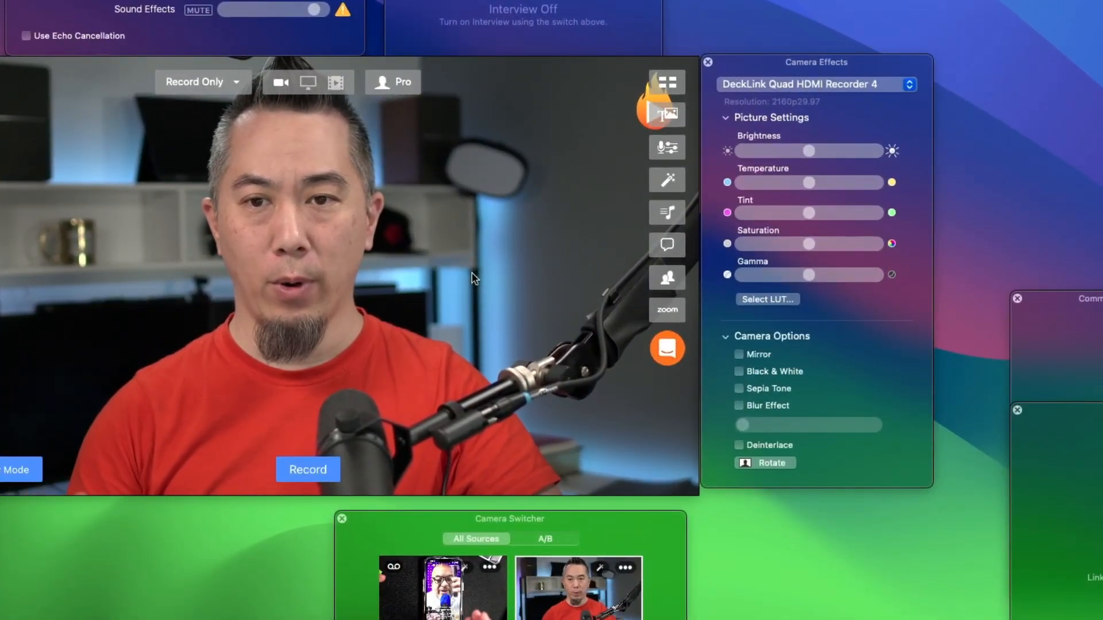
left_click(770, 299)
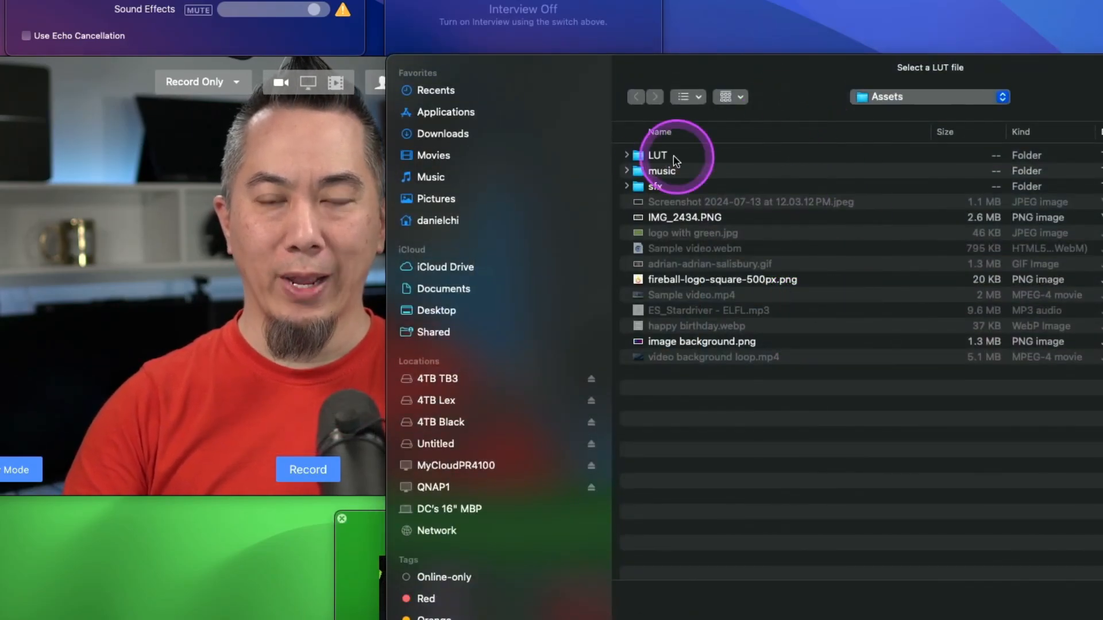
double_click(676, 160)
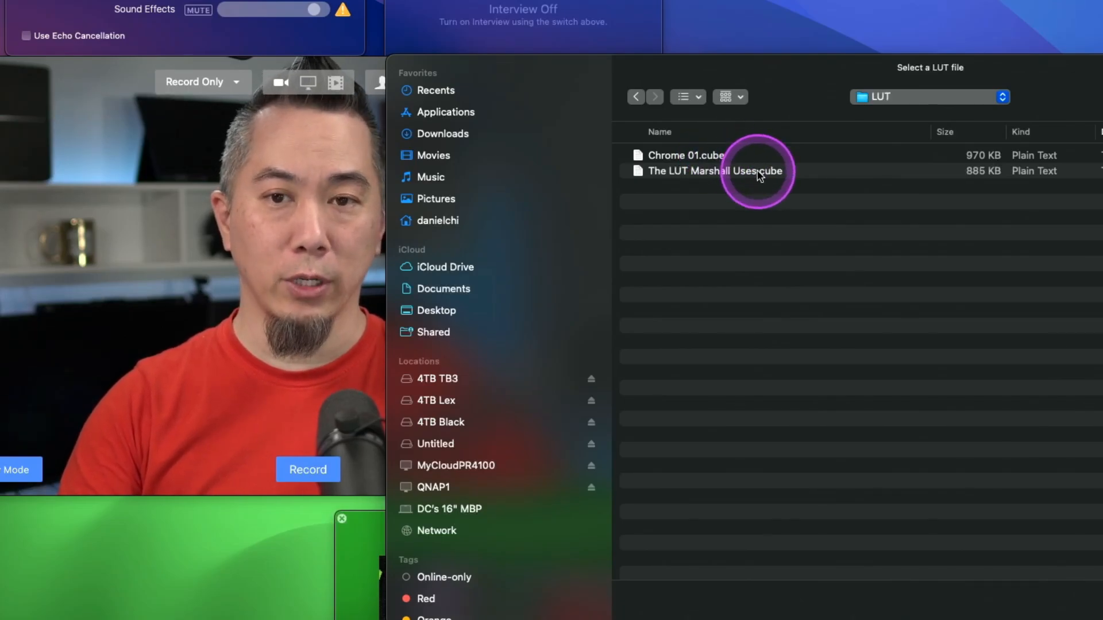
double_click(822, 171)
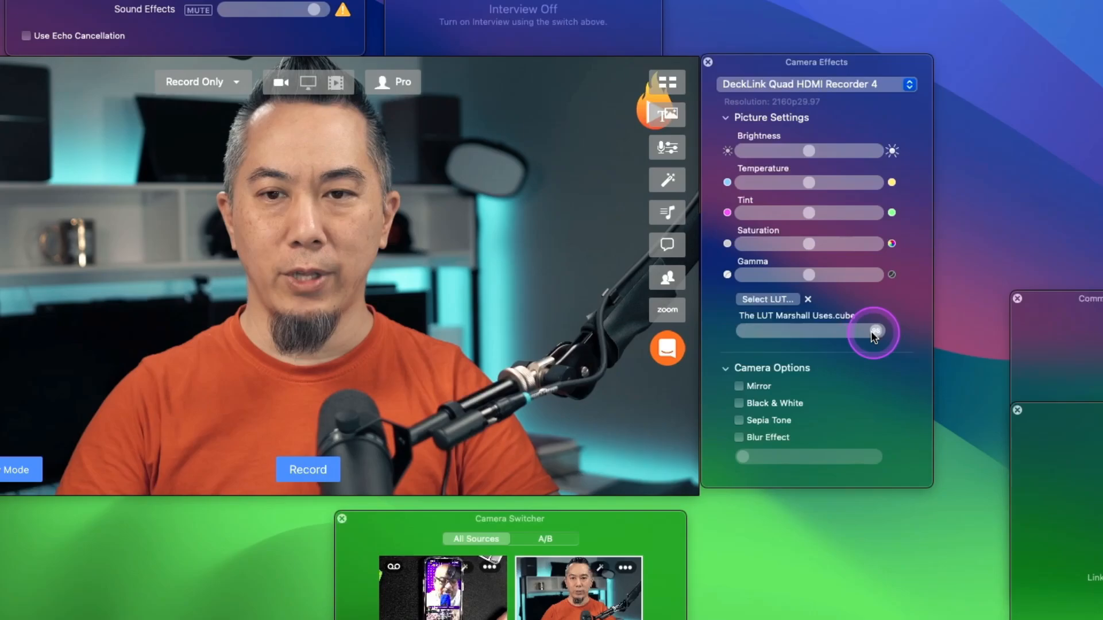
left_click_drag(871, 331, 914, 339)
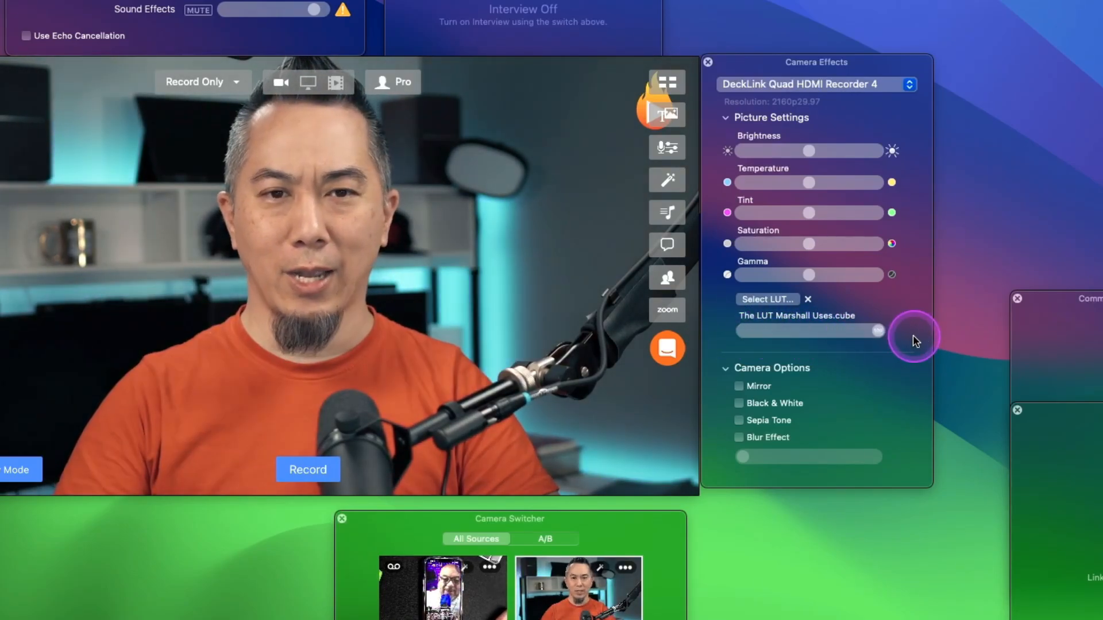
Step: Replace the LUT with Chrome 01.cube and try its intensity at zero and at roughly two-thirds strength
left_click(770, 299)
double_click(711, 154)
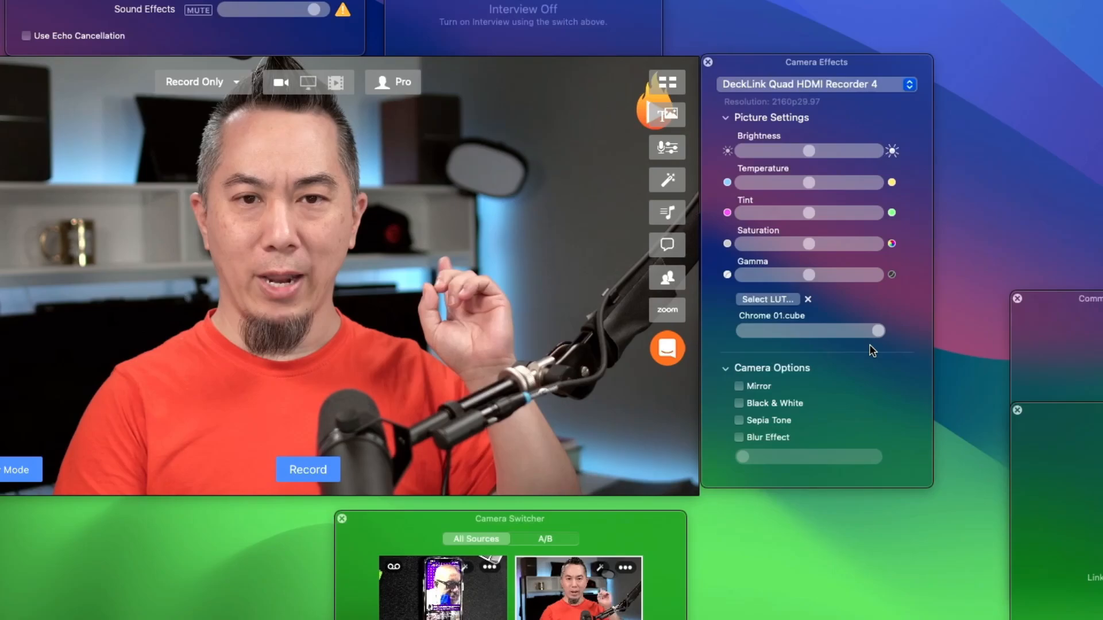
left_click_drag(873, 343, 729, 338)
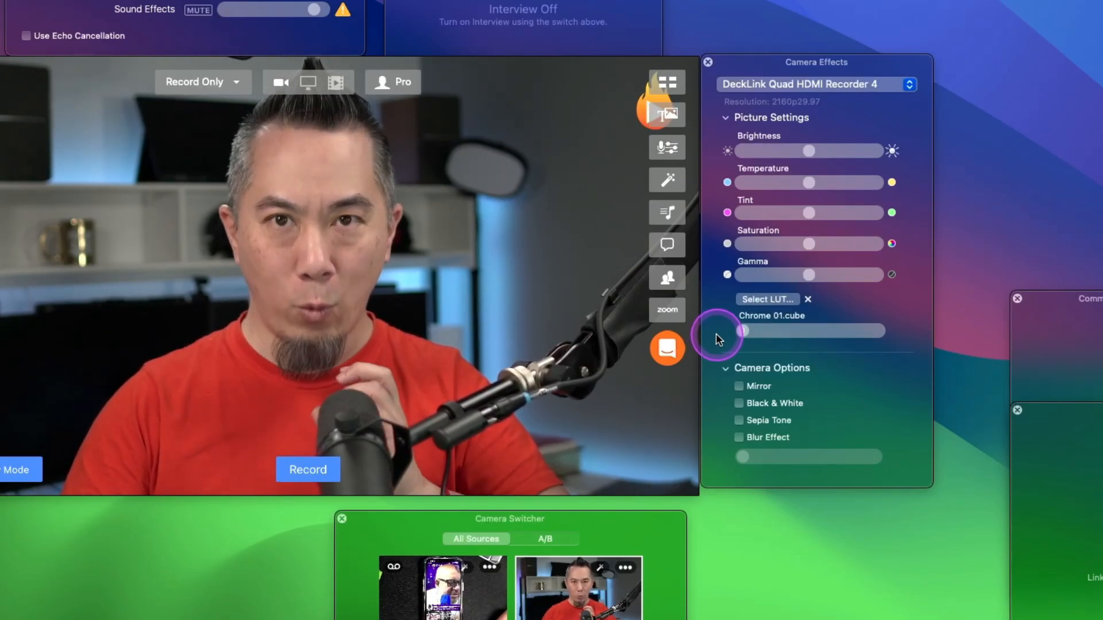
left_click_drag(715, 334, 816, 338)
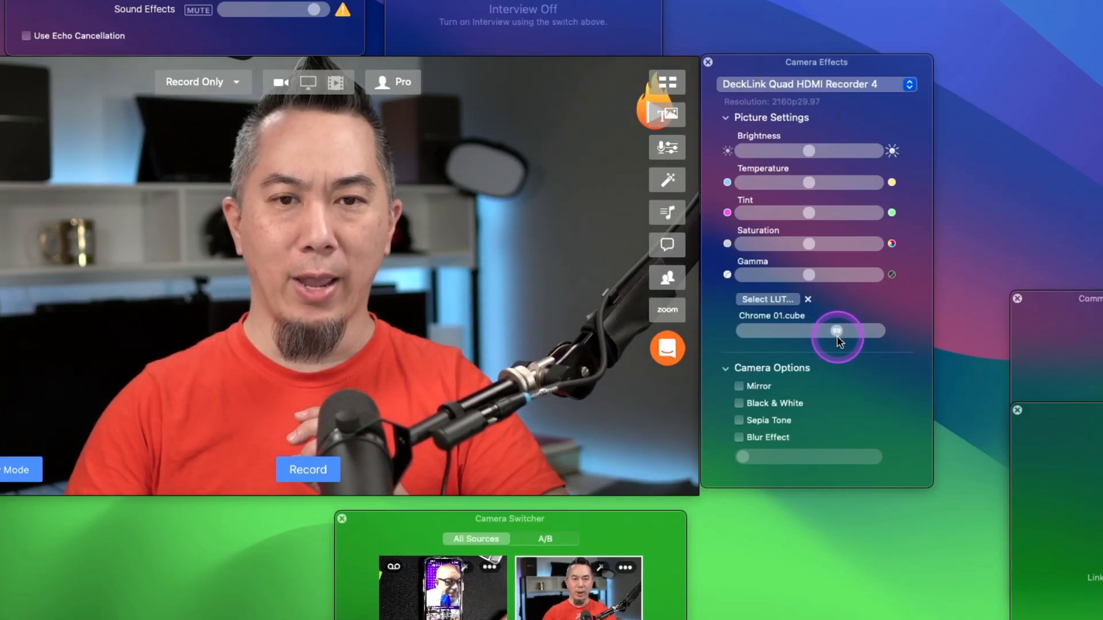
left_click_drag(843, 340, 848, 342)
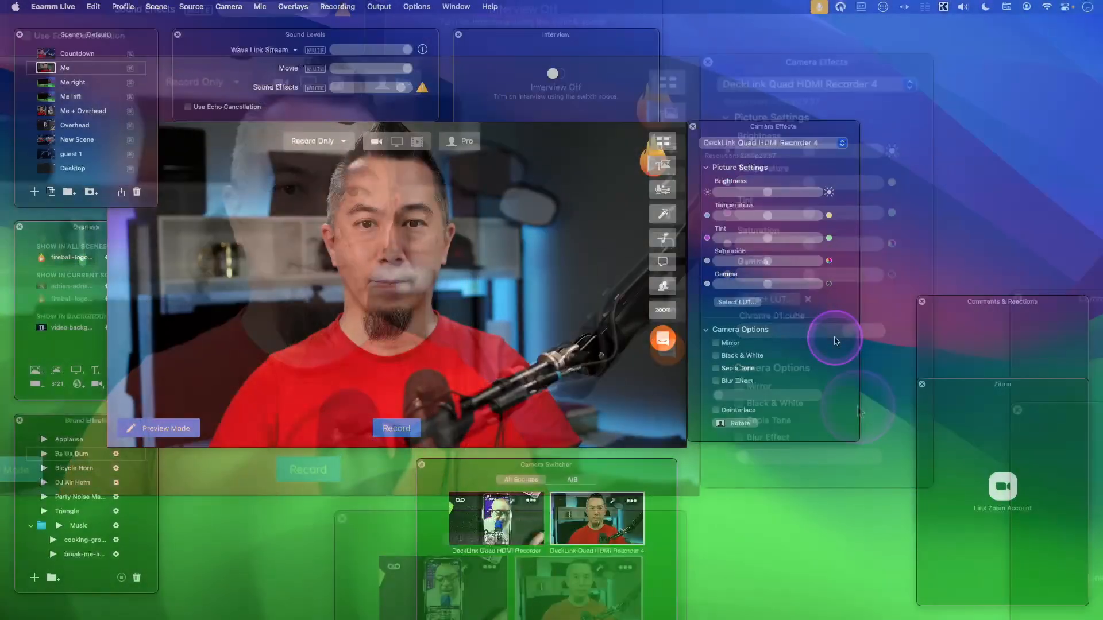
Step: Try the Mirror option on the camera, toggling it on and off twice and leaving it off
scroll(835, 337, "down", 3)
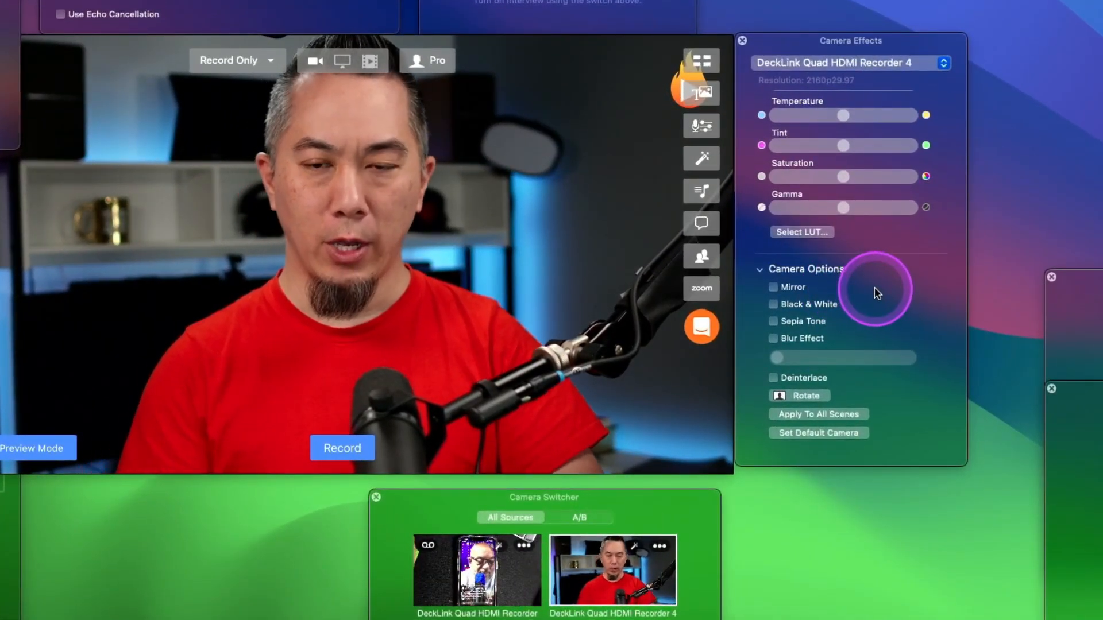
left_click(798, 289)
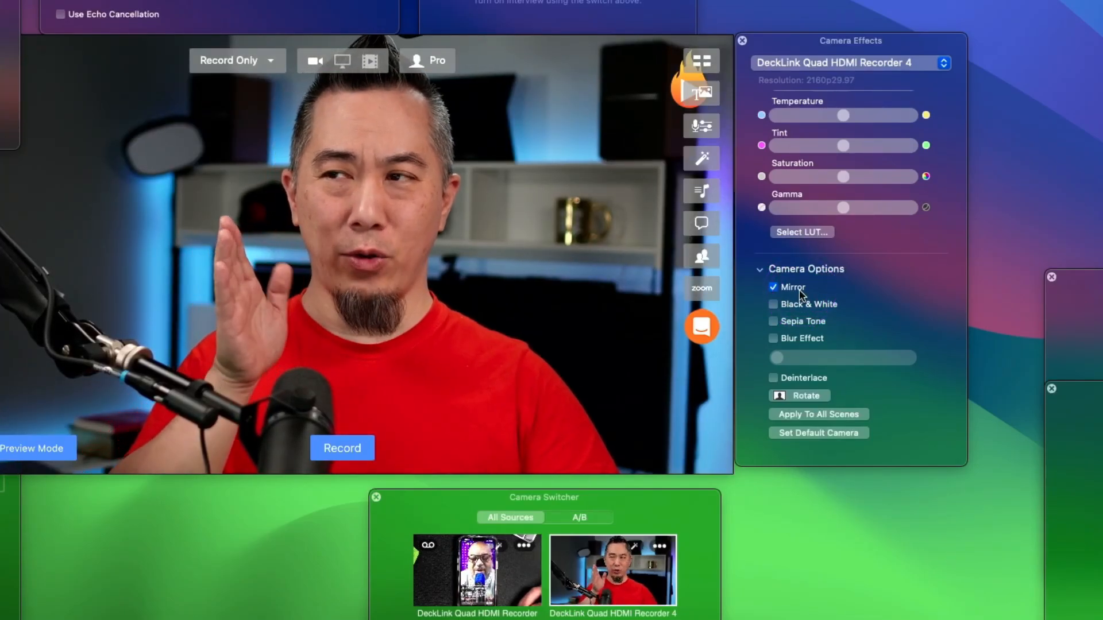
left_click(798, 289)
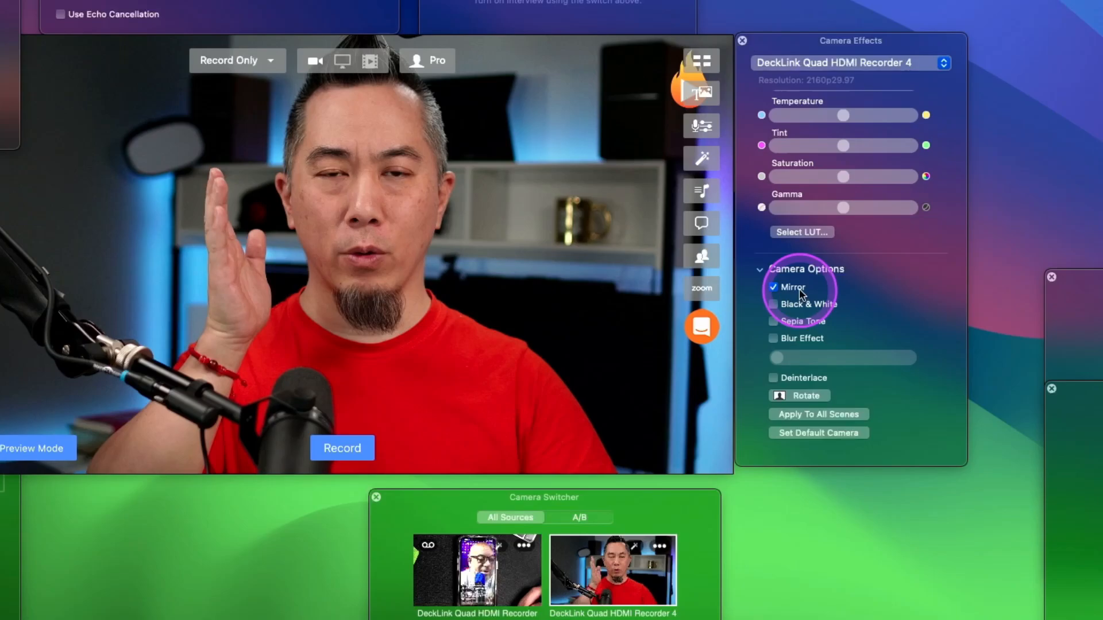
left_click(799, 290)
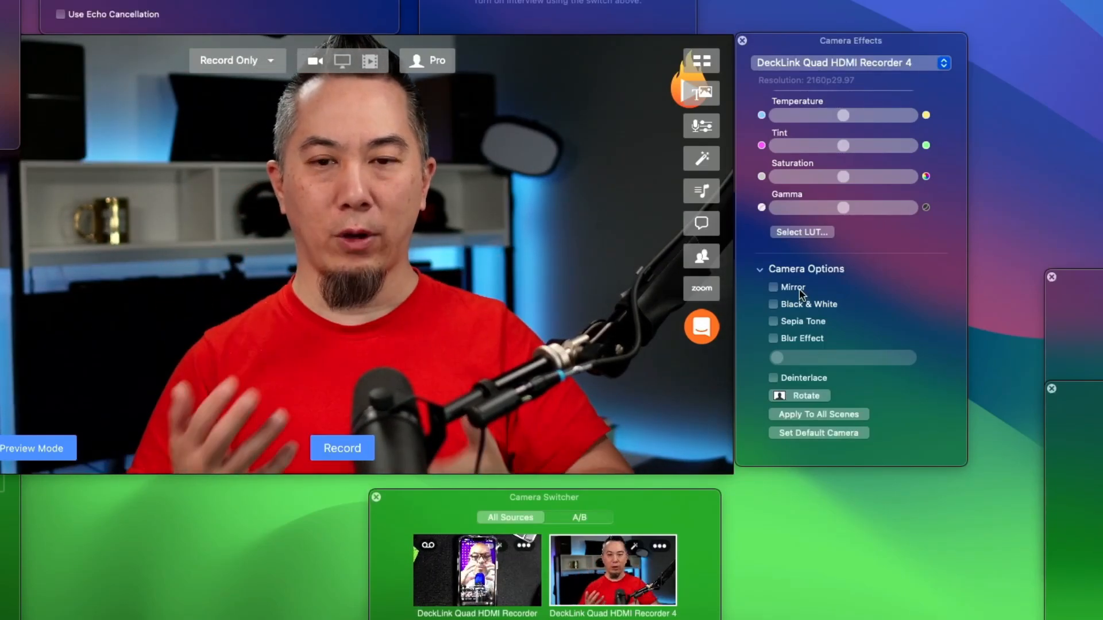
left_click(802, 293)
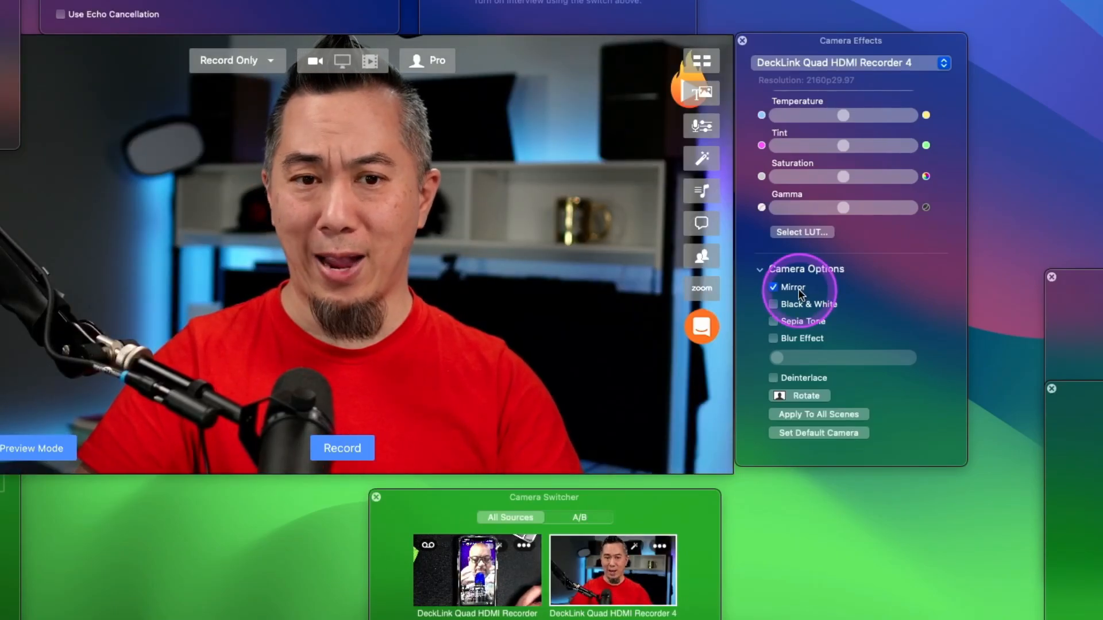
left_click(801, 292)
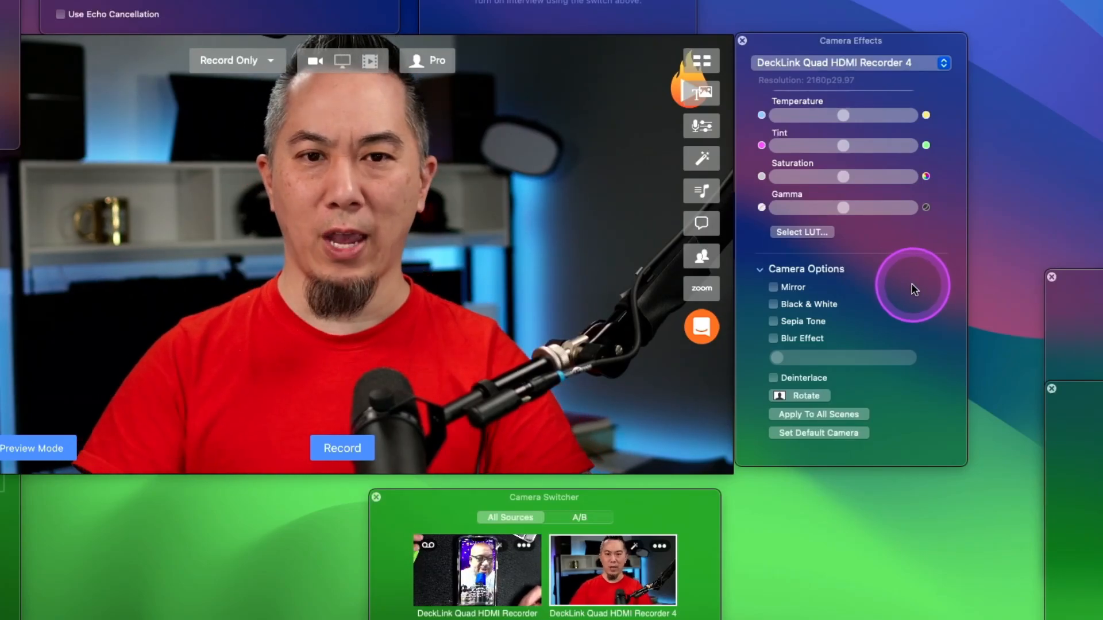
Step: Try Black & White in the Me scene, compare it with a zoomed-in scene, and turn the effect off again in Me
left_click(825, 309)
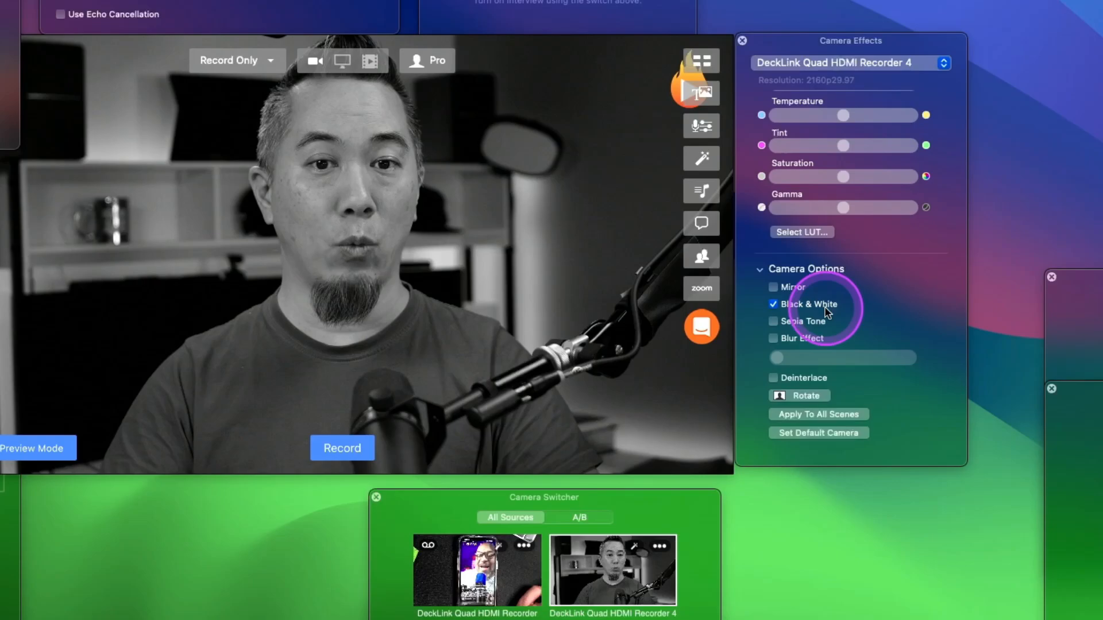
mouse_move(510, 141)
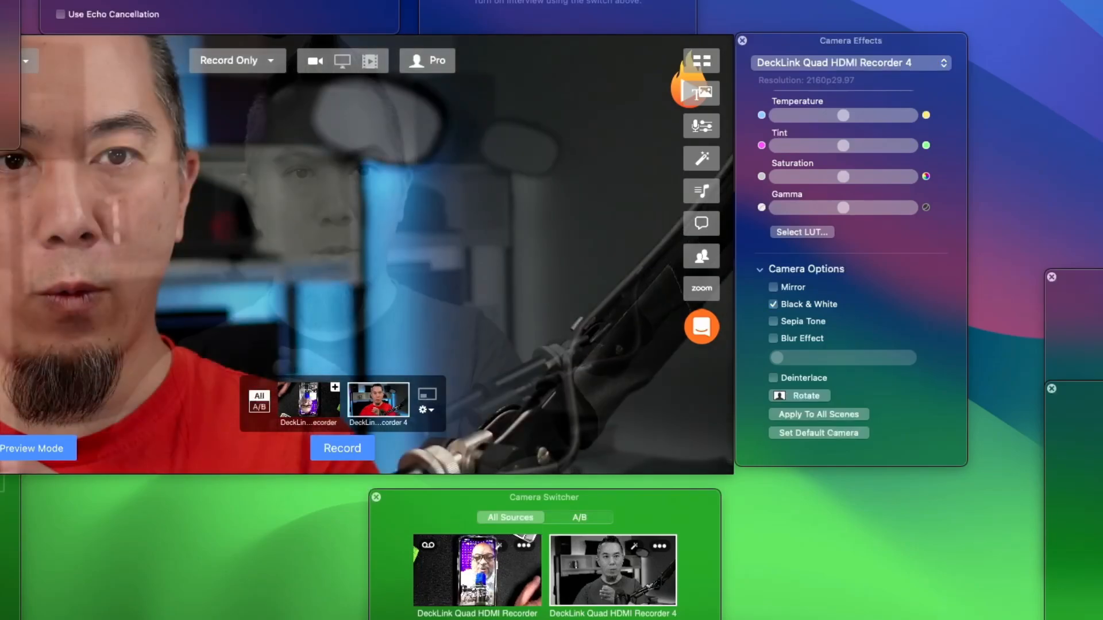
scroll(850, 242, "up", 5)
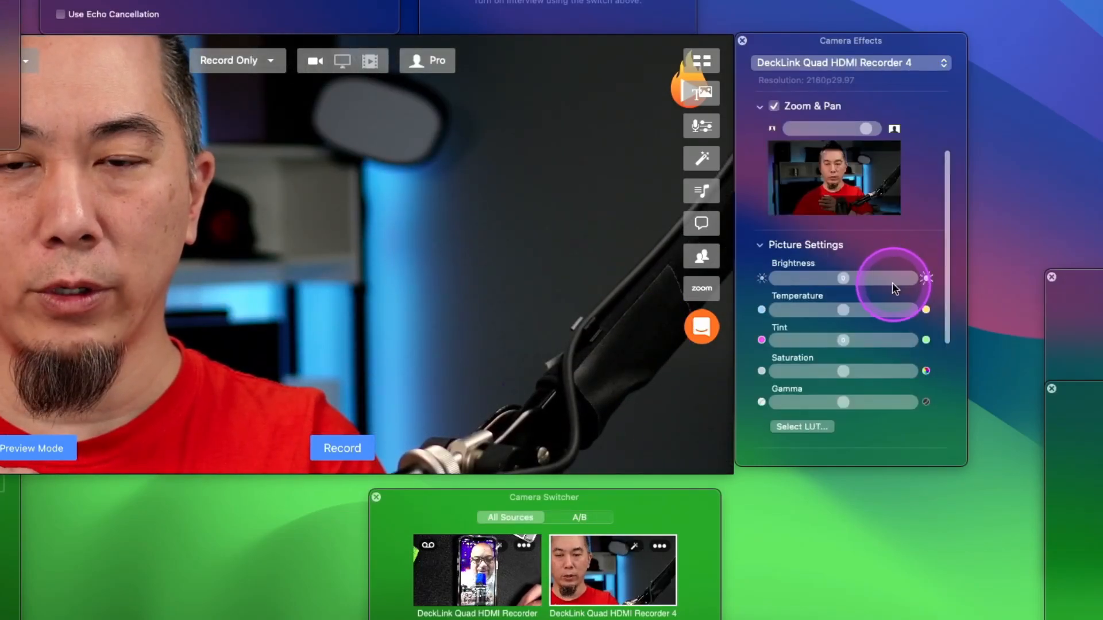
left_click(774, 145)
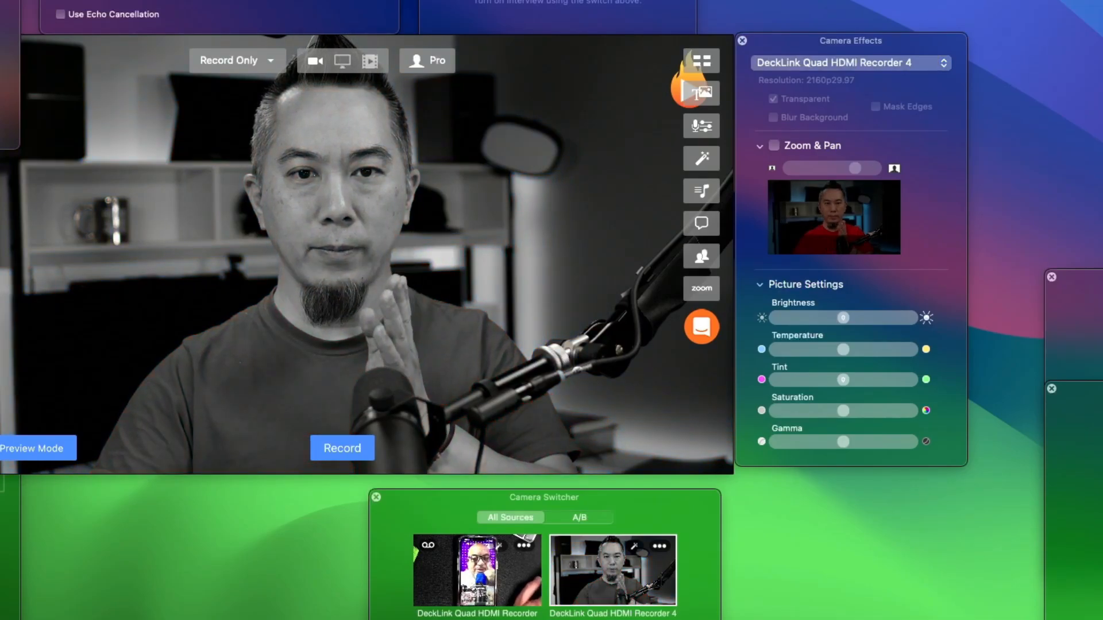
scroll(925, 281, "down", 5)
scroll(925, 281, "down", 2)
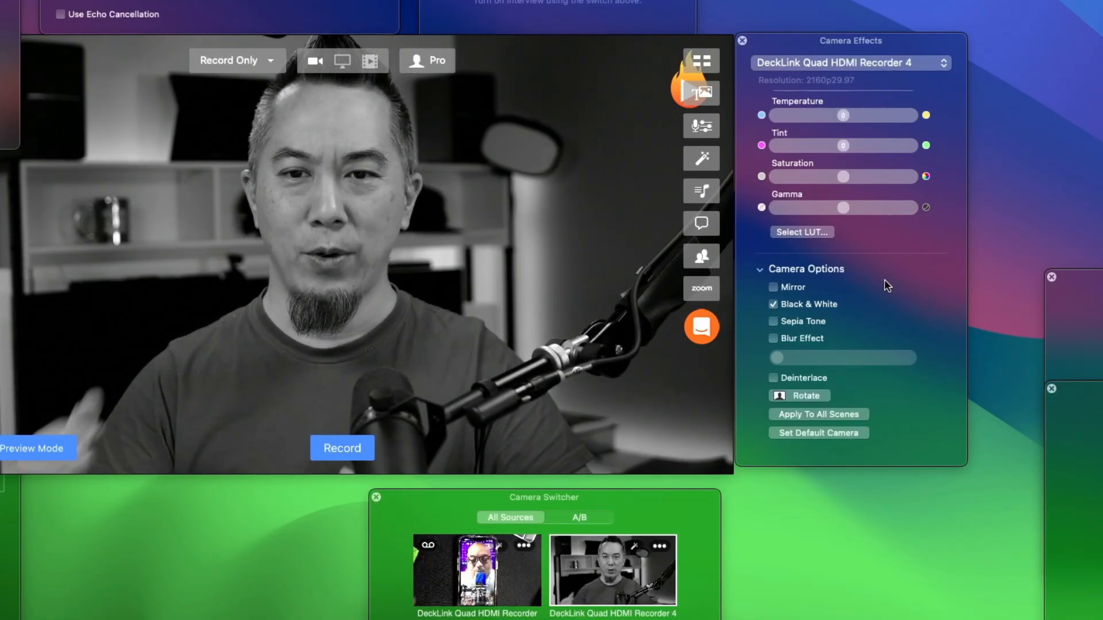
left_click(823, 305)
Step: Try Sepia Tone alone and combined with Black & White, leaving both options off
left_click(807, 324)
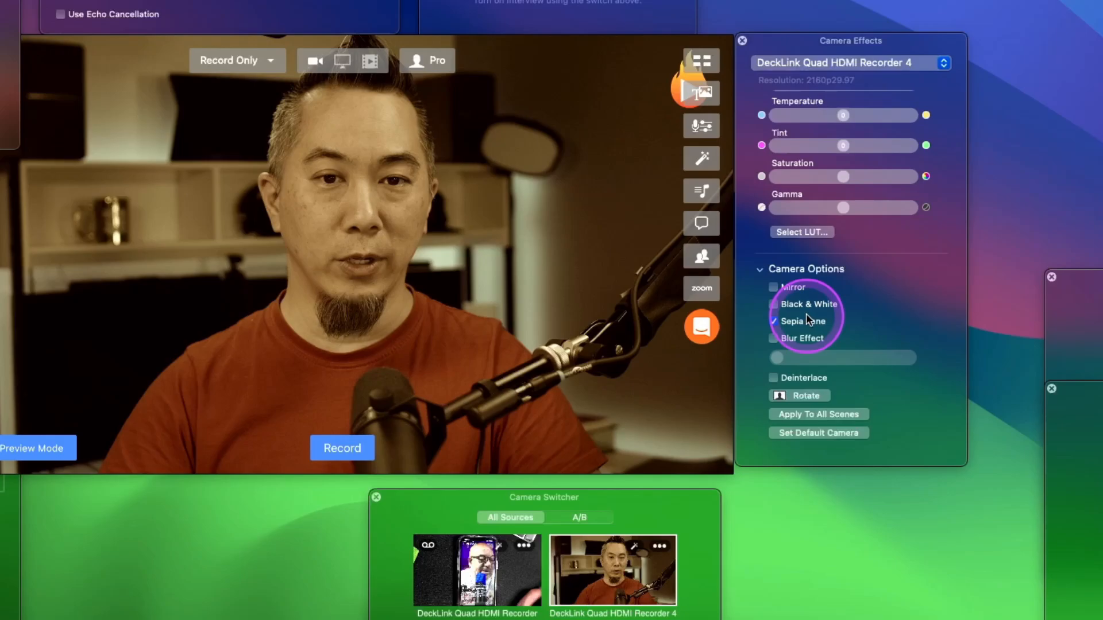
left_click(807, 305)
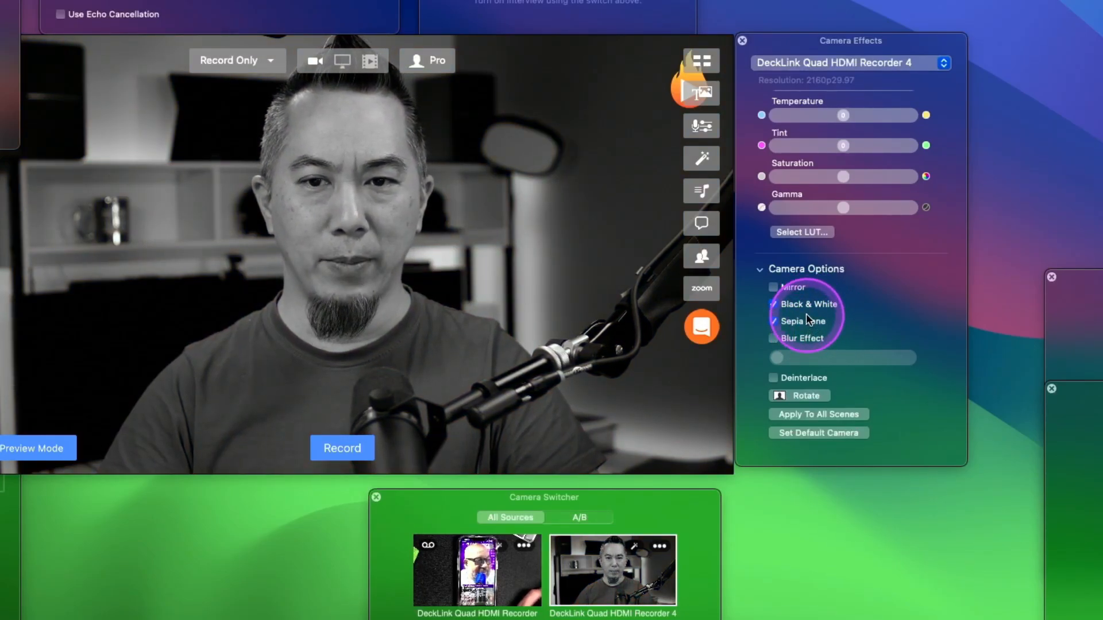
left_click(804, 307)
left_click(810, 320)
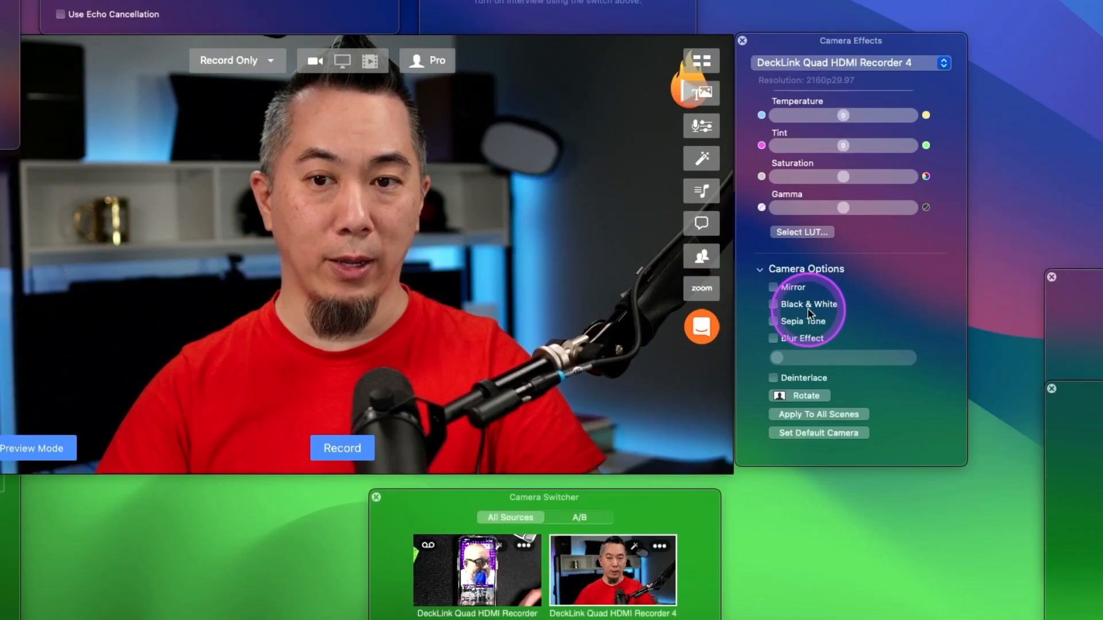
left_click(803, 323)
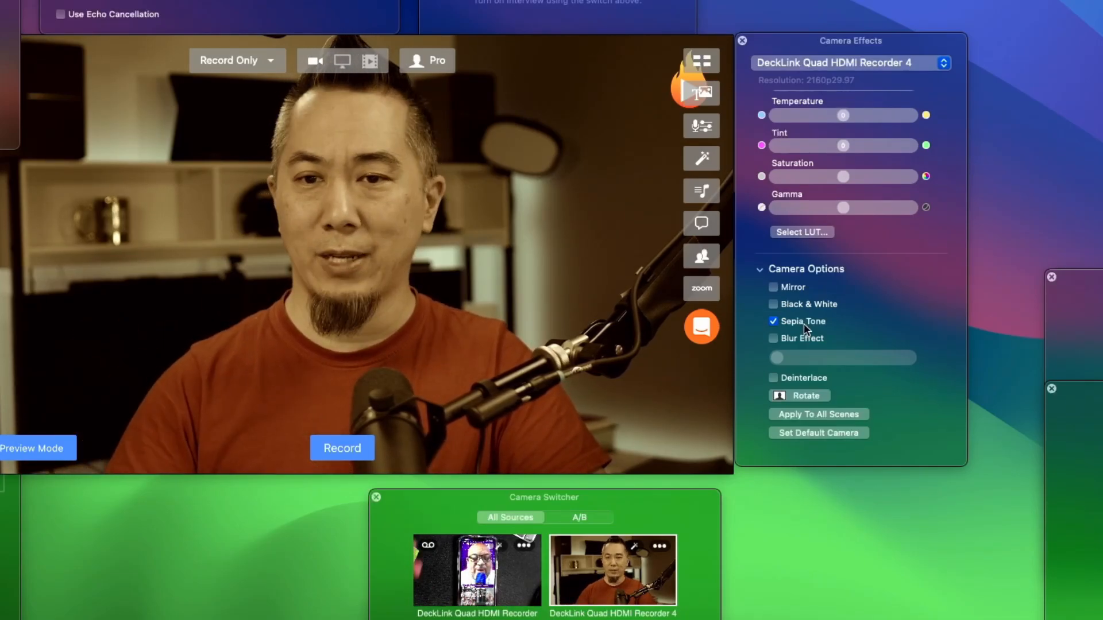
left_click(804, 323)
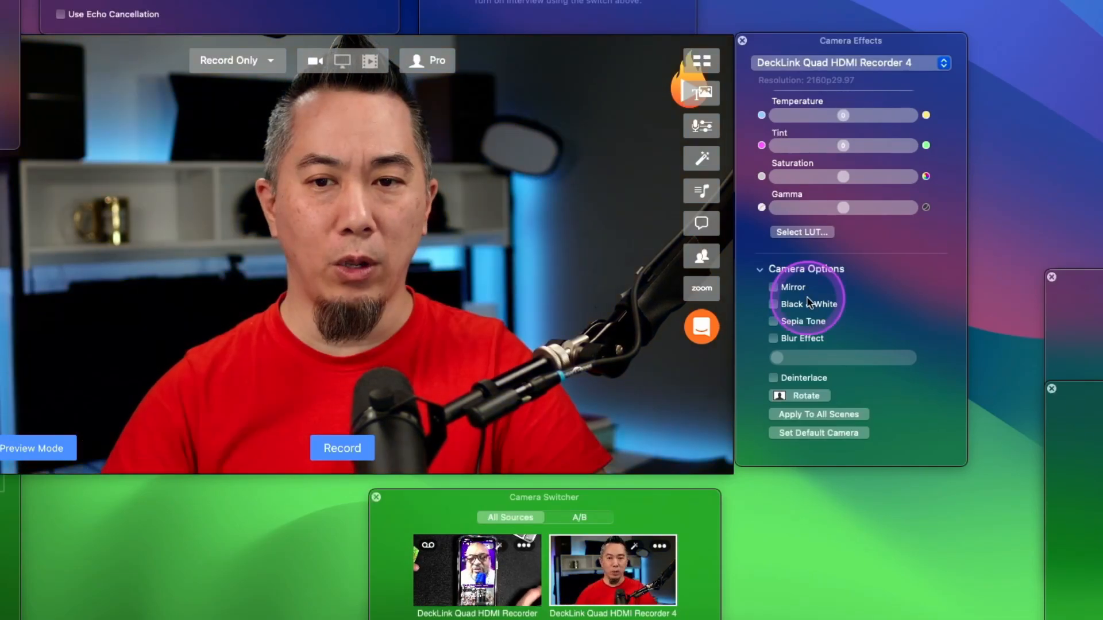
Step: Turn on the Blur Effect for the camera and set its strength to about the middle of the range
left_click(802, 339)
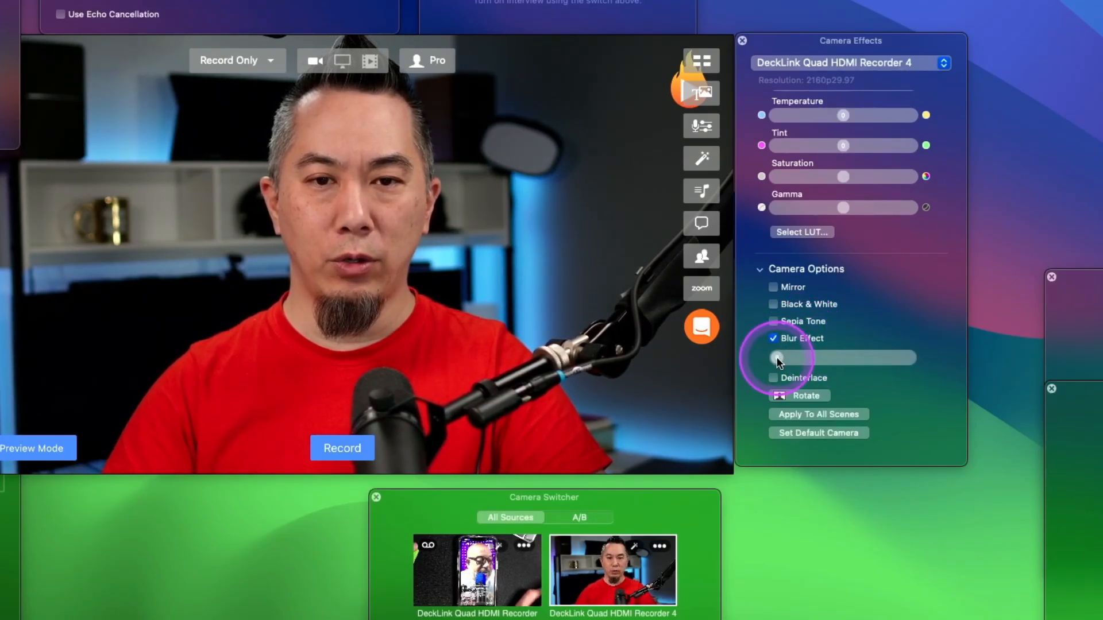
left_click_drag(809, 356, 849, 353)
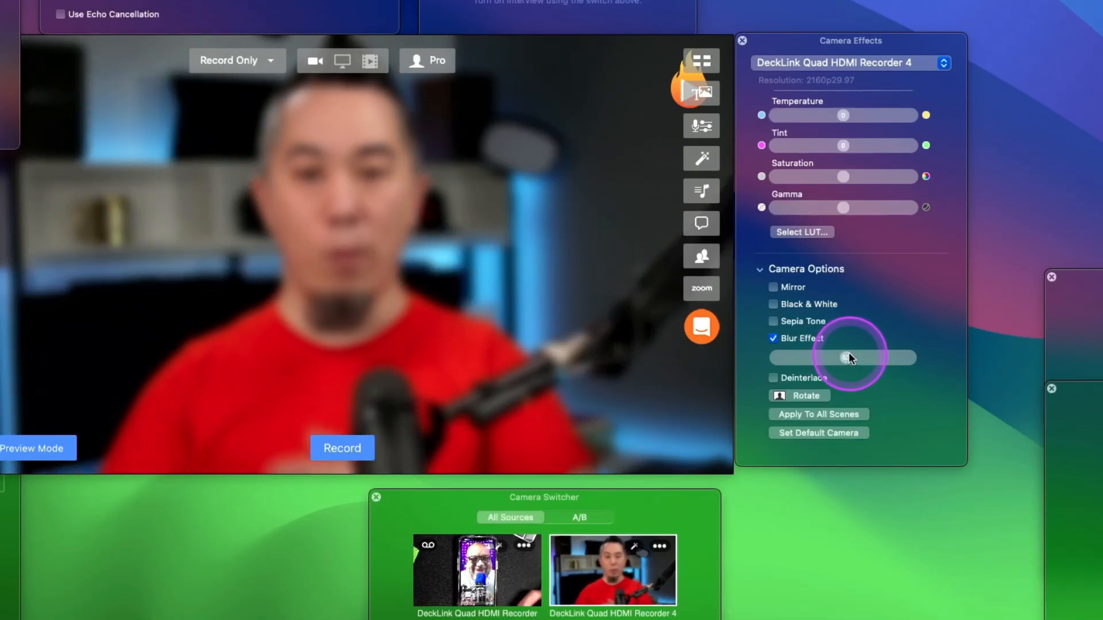
mouse_move(846, 357)
left_mouse_down()
mouse_move(804, 360)
mouse_move(860, 360)
mouse_move(849, 360)
left_mouse_up()
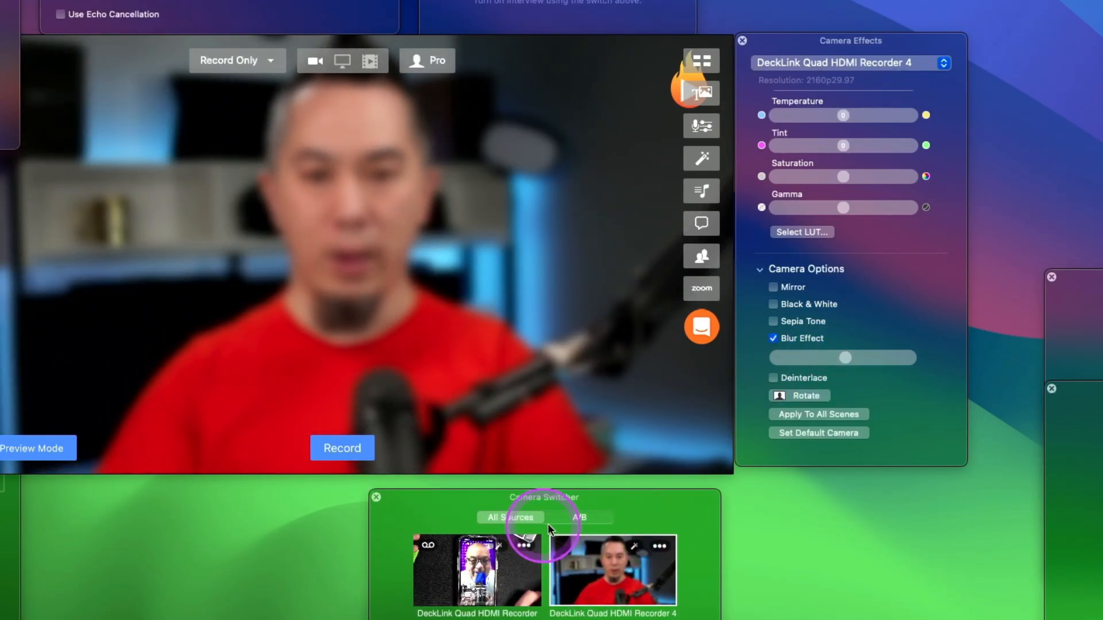
Step: Assign DeckLink Quad HDMI Recorder 4 to Camera A in the A/B switcher and place it as an overlay on the blurred picture
left_click(578, 517)
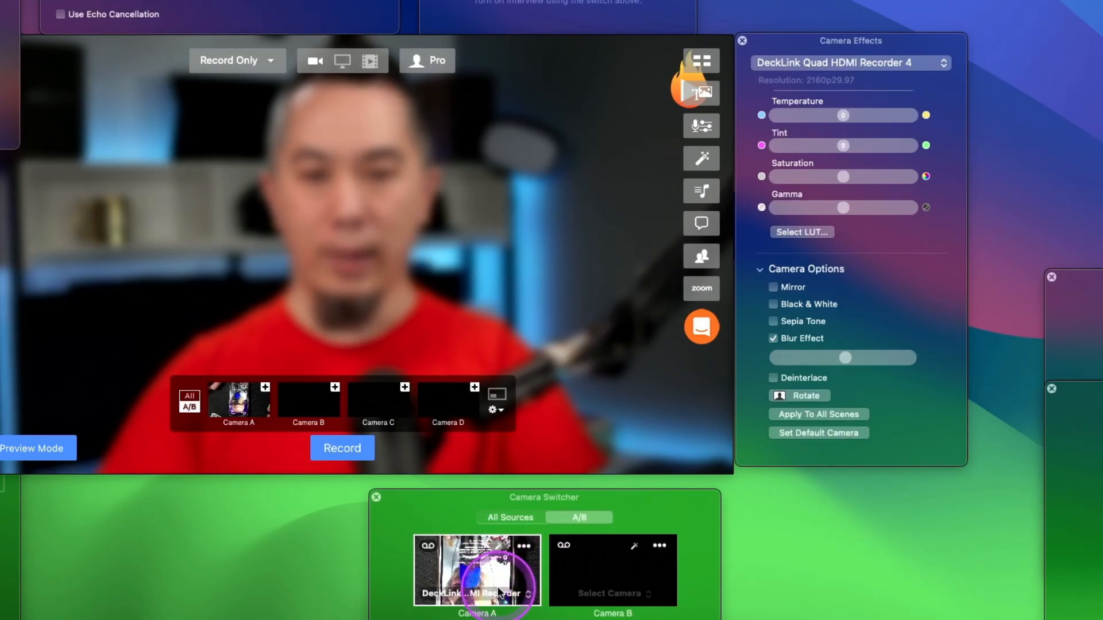
left_click(501, 587)
left_click(497, 611)
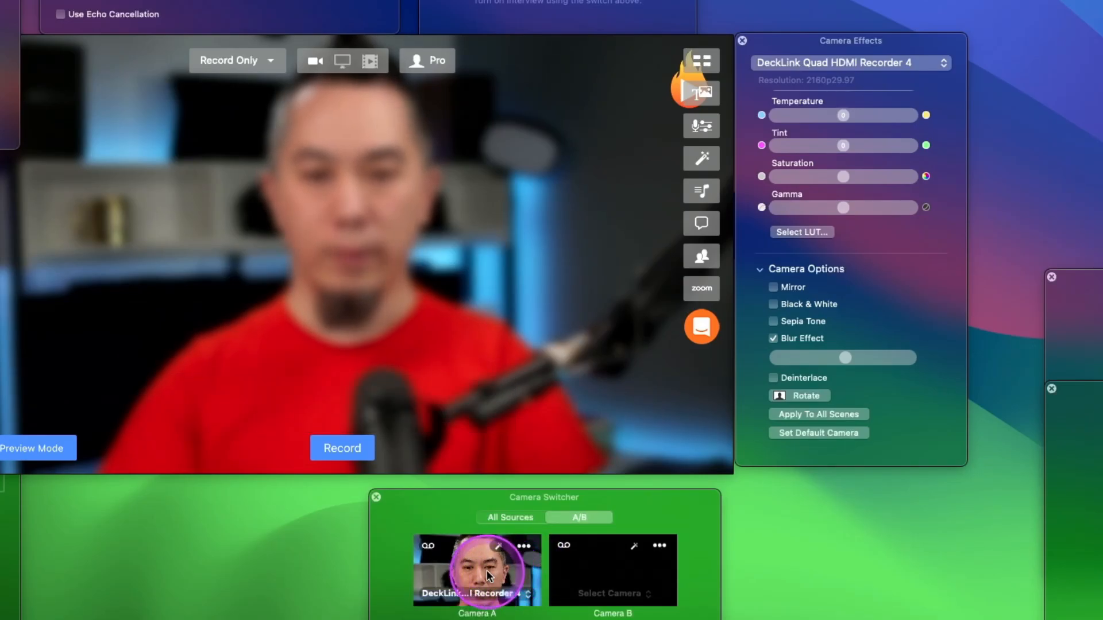
left_click_drag(487, 570, 509, 319)
scroll(531, 272, "down", 5)
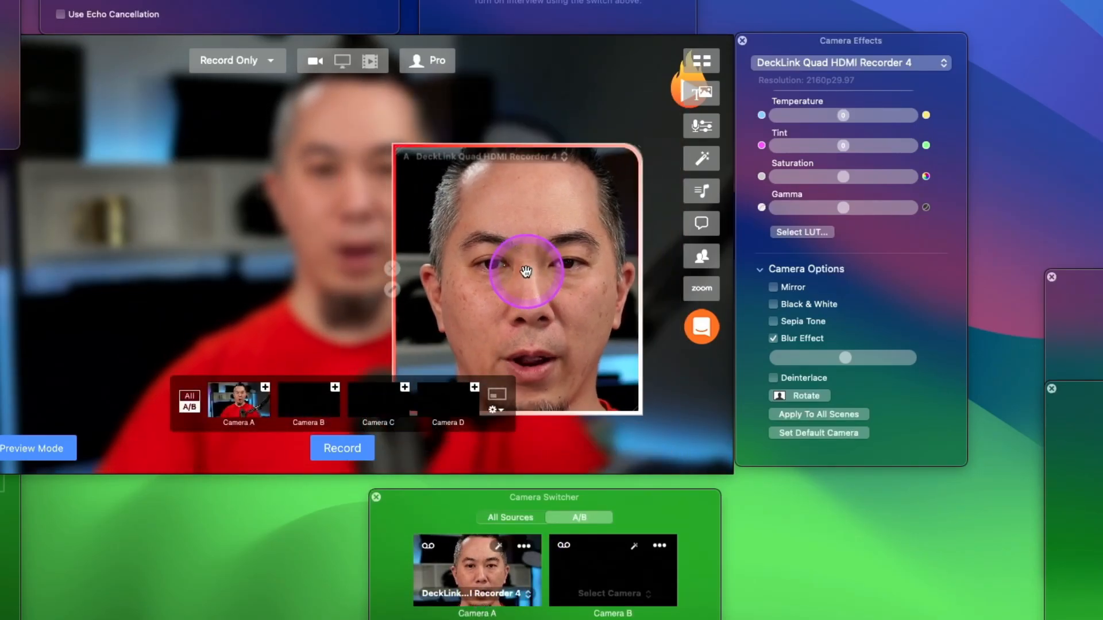
Step: Move the Camera A overlay over the face in the blurred picture and enlarge it
left_click_drag(543, 279, 372, 192)
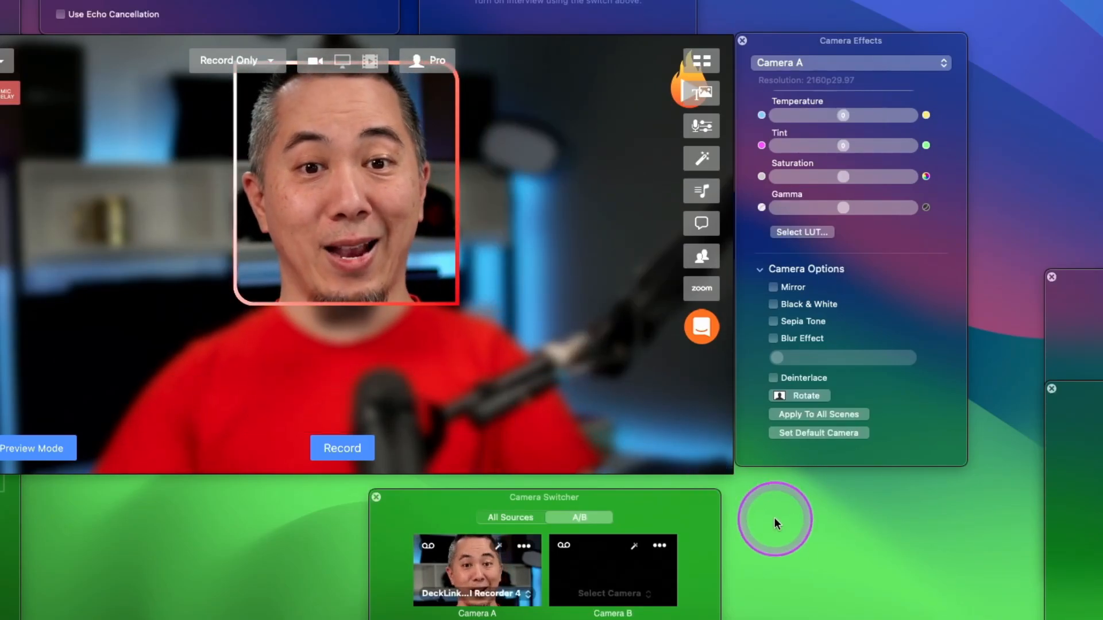
scroll(420, 237, "up", 5)
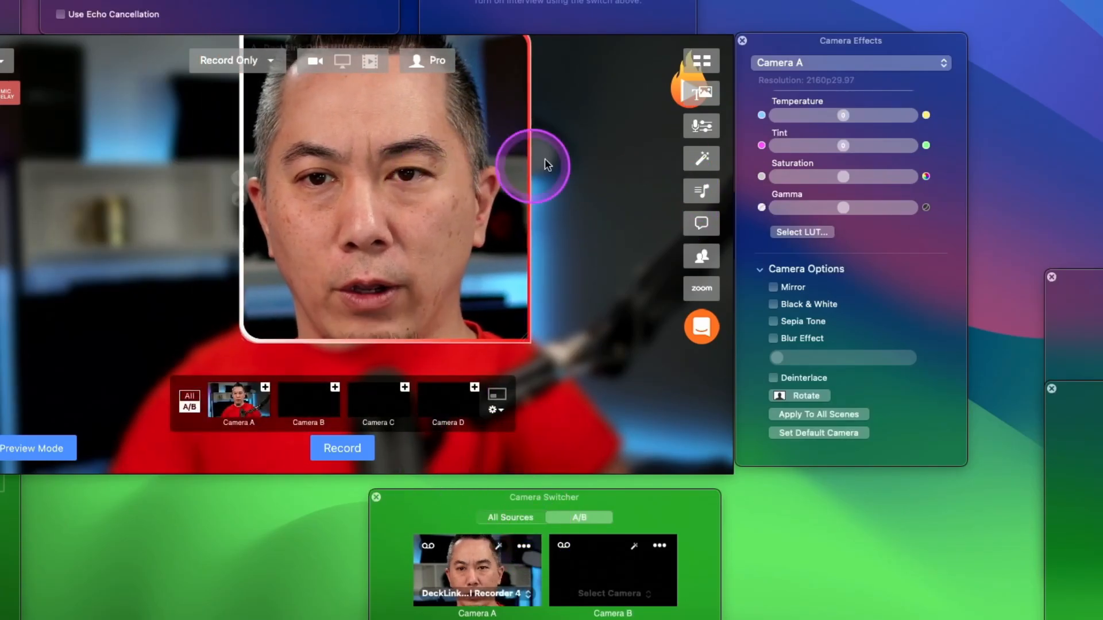
Step: Remove the overlay, try DeckLink Quad HDMI Recorder 4's blur at about a quarter strength, and turn its Blur Effect off
left_click(816, 61)
left_click(849, 146)
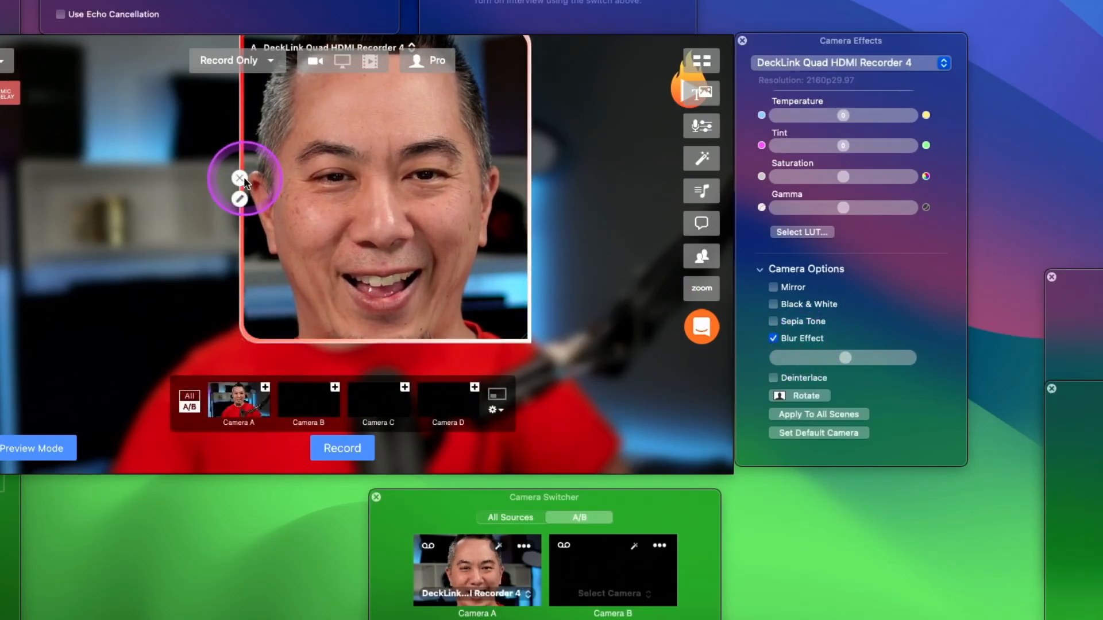
left_click_drag(838, 357, 806, 357)
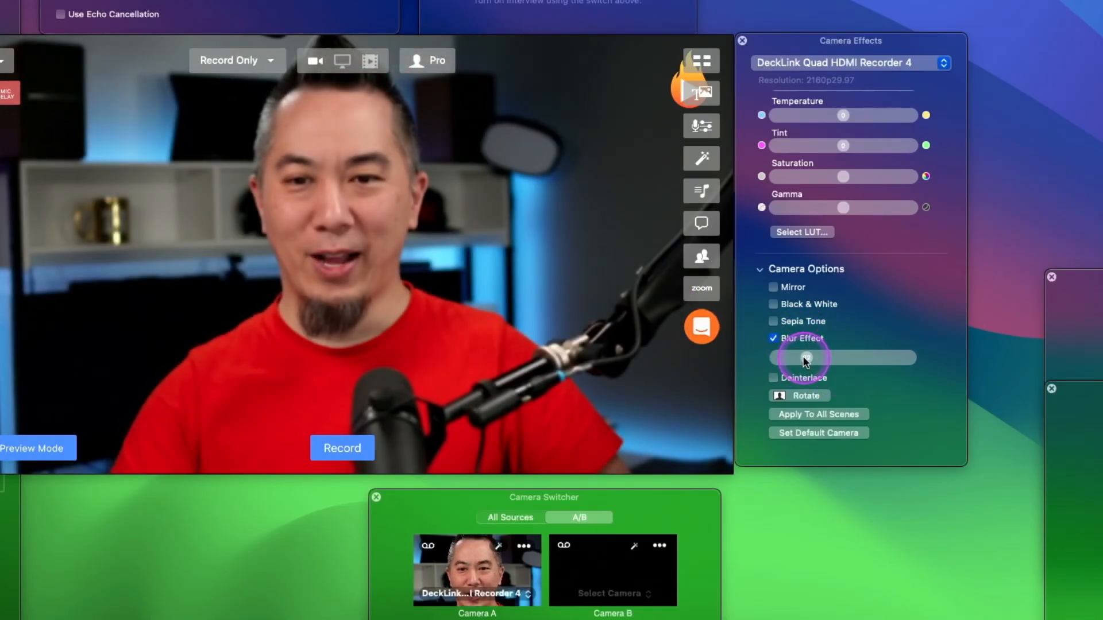
left_click(773, 338)
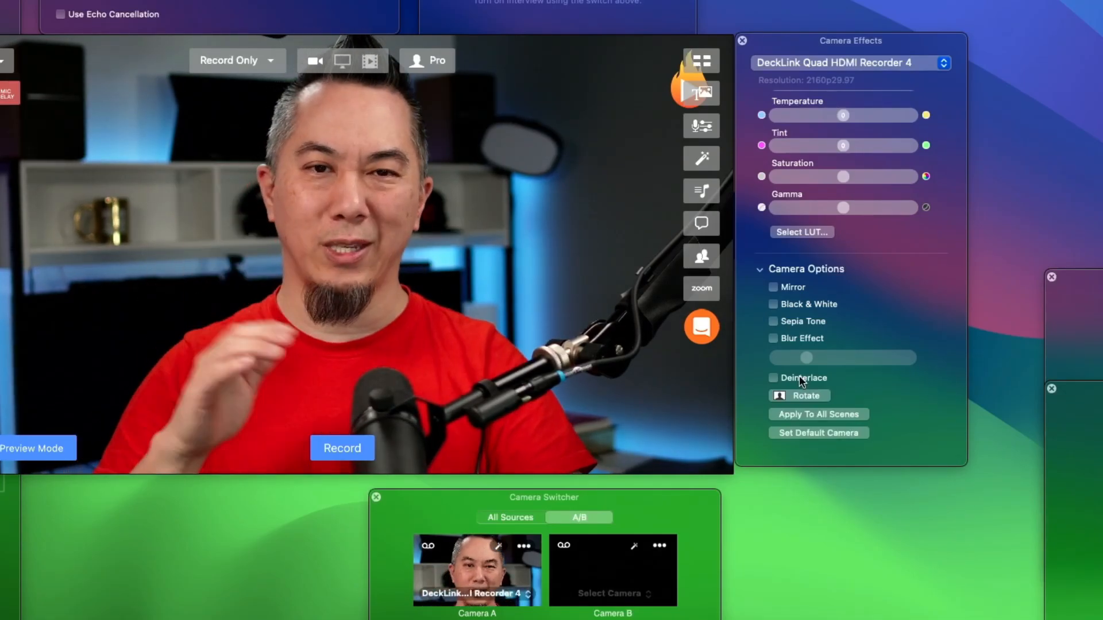
Step: Try Deinterlace and turn it off again, and flip the camera picture upside down with Rotate and back upright
left_click(803, 381)
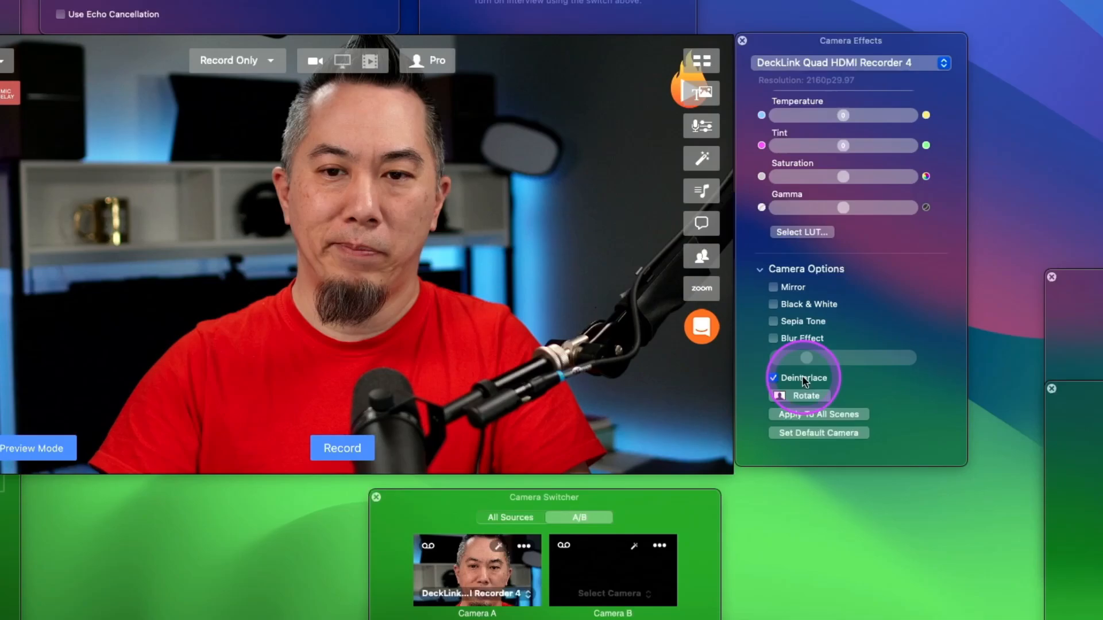
left_click(803, 380)
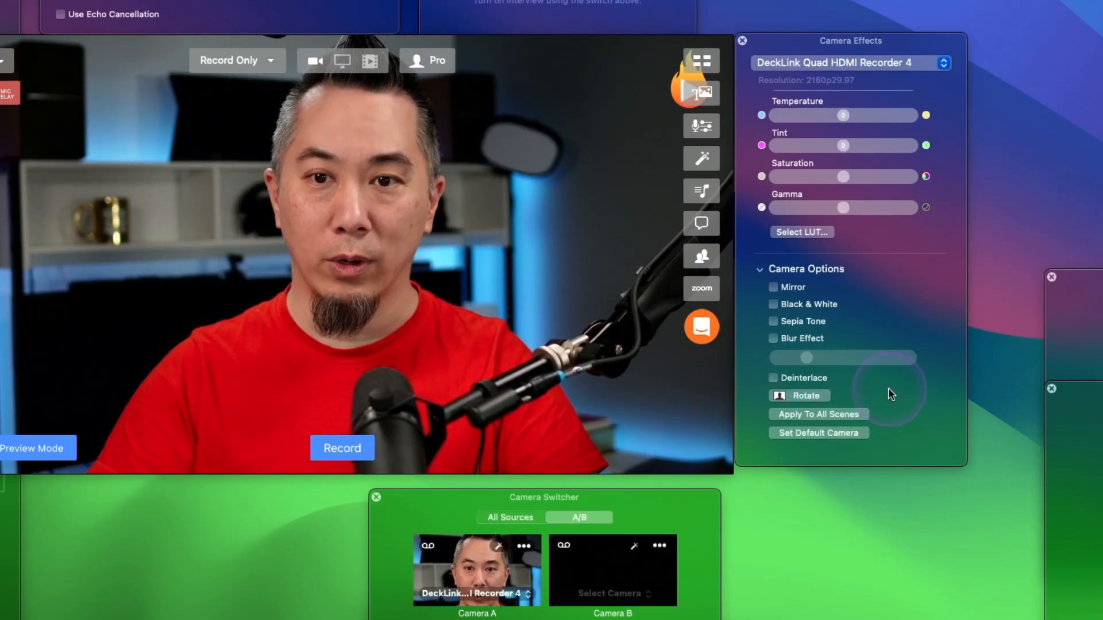
left_click(802, 395)
left_click(801, 395)
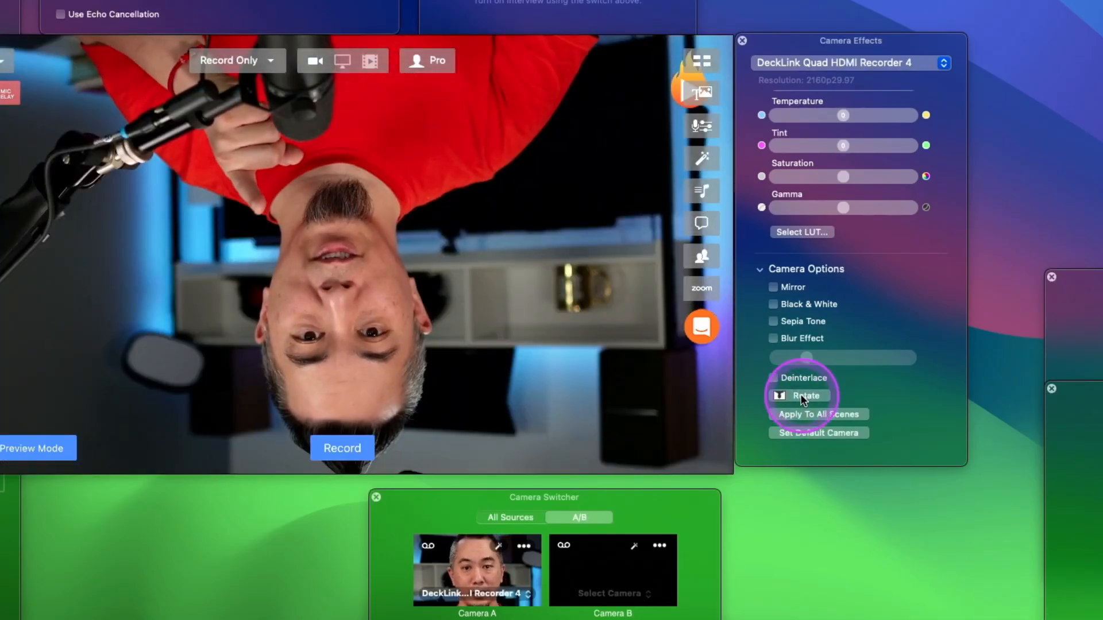
left_click(801, 395)
left_click(802, 396)
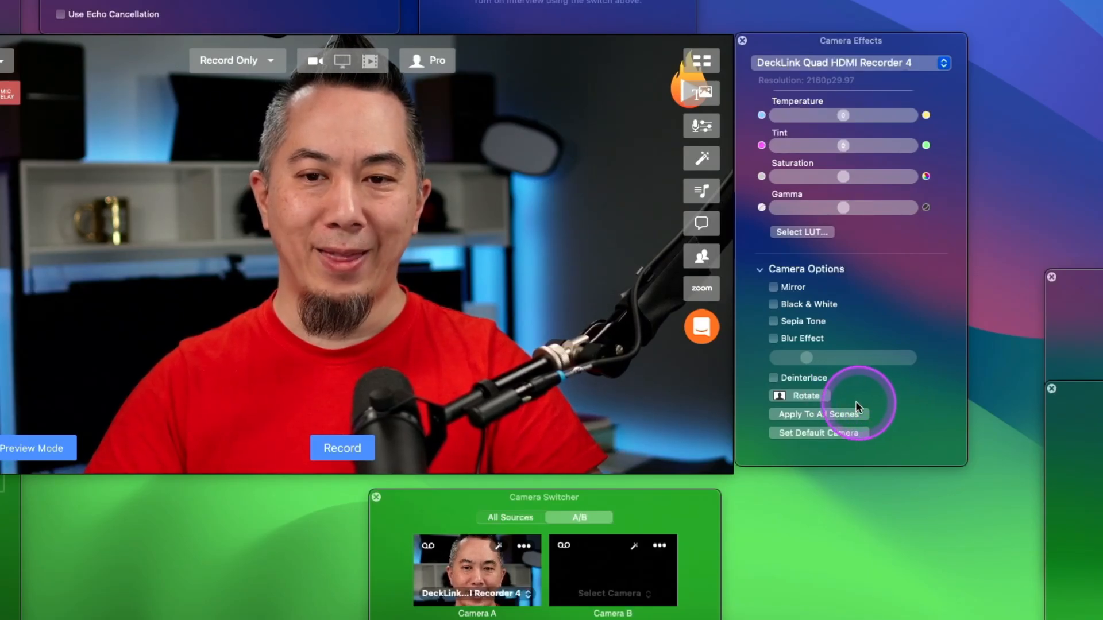
Step: Show all sources in the Camera Switcher and switch to the overhead phone camera, DeckLink Quad HDMI Recorder
mouse_move(660, 377)
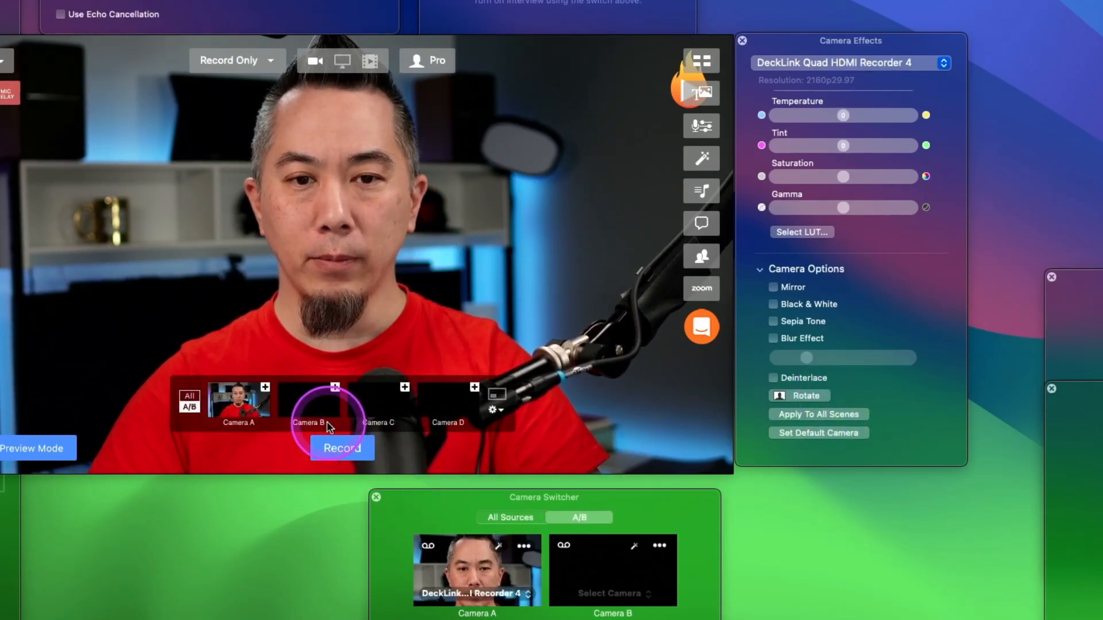
left_click(519, 525)
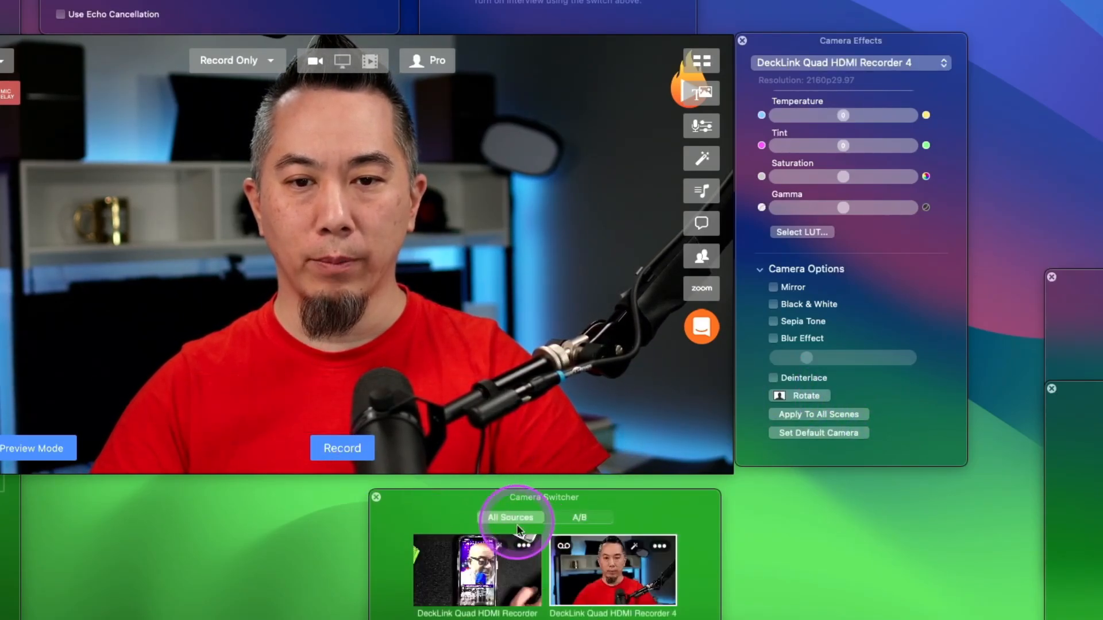
left_click(486, 577)
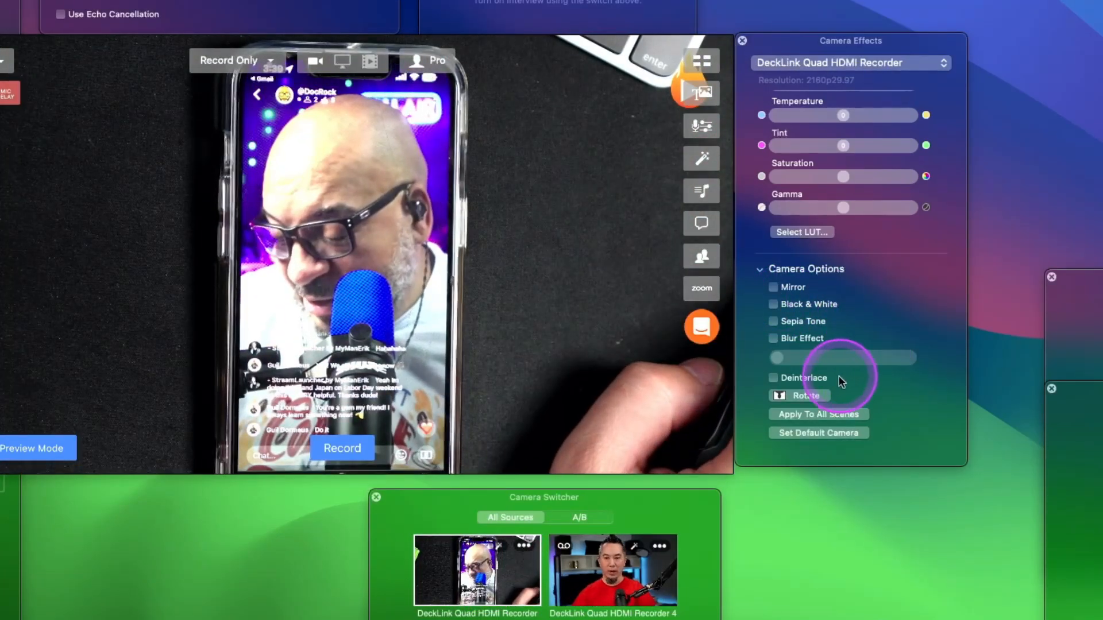
Step: Try rotating the overhead phone camera's picture upside down and back to its upright orientation
left_click(807, 394)
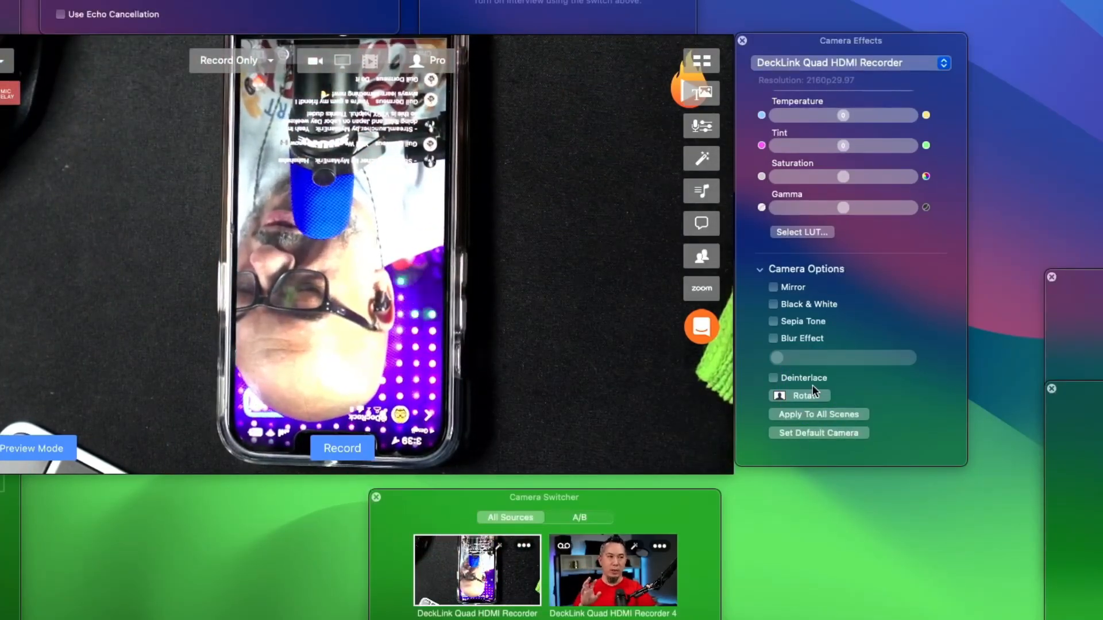
left_click(811, 388)
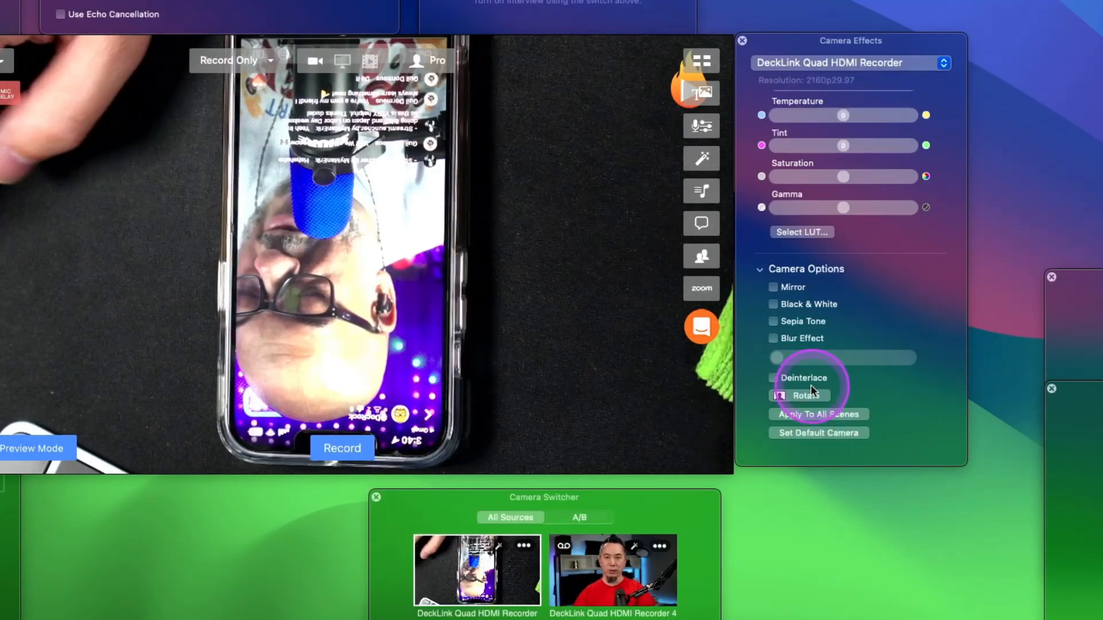
left_click(803, 397)
left_click(803, 397)
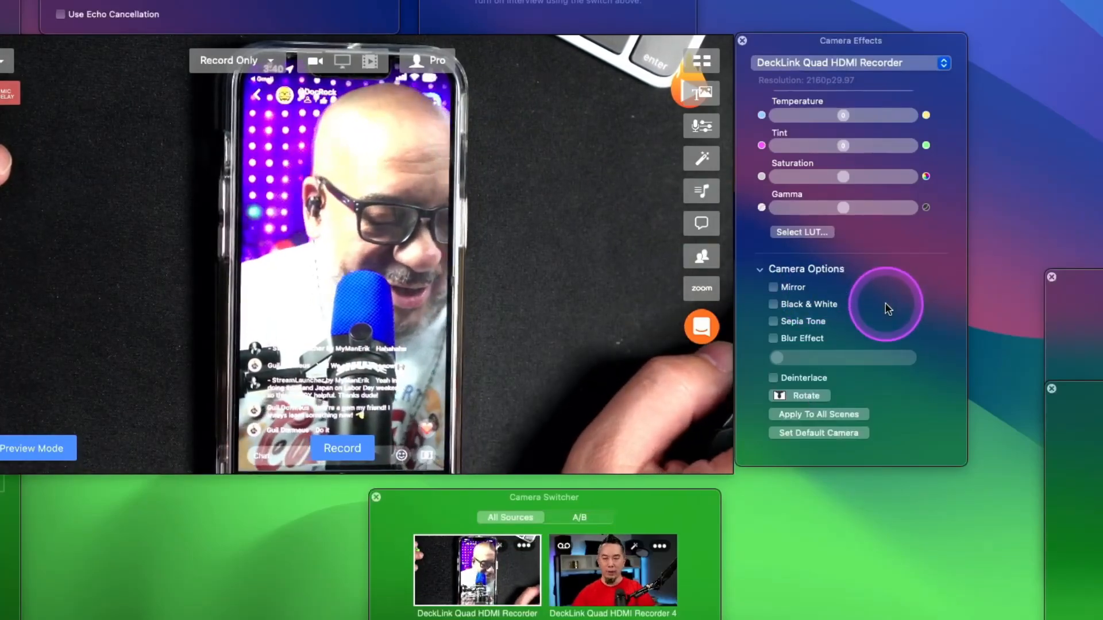
Step: Switch back to DeckLink Quad HDMI Recorder 4 and review its Picture Settings and Camera Options
scroll(908, 309, "up", 5)
scroll(926, 322, "down", 5)
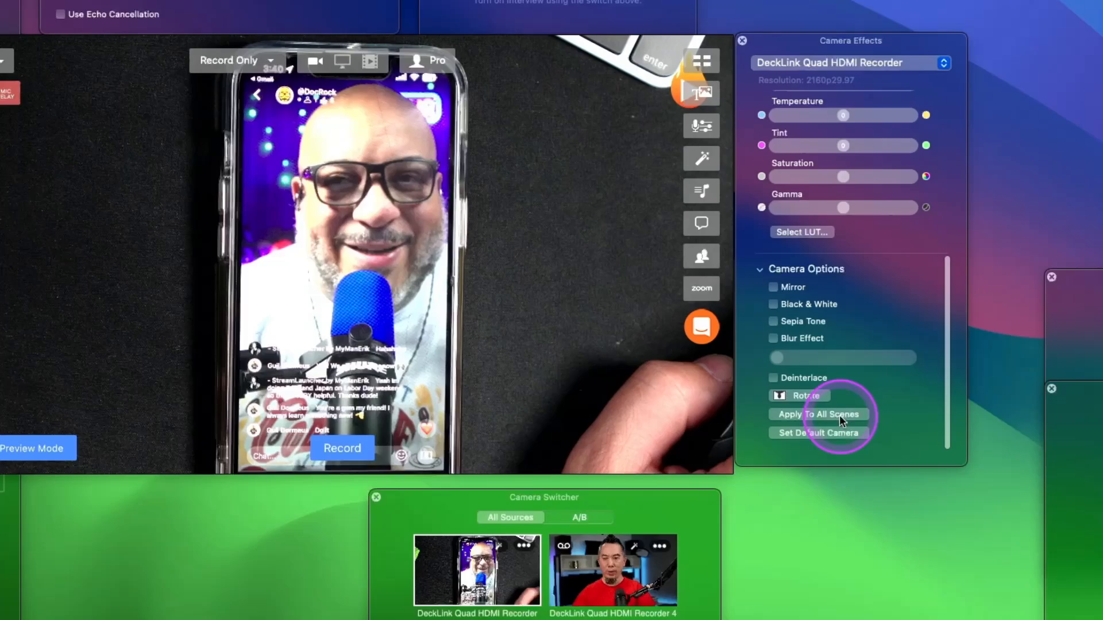
left_click(644, 553)
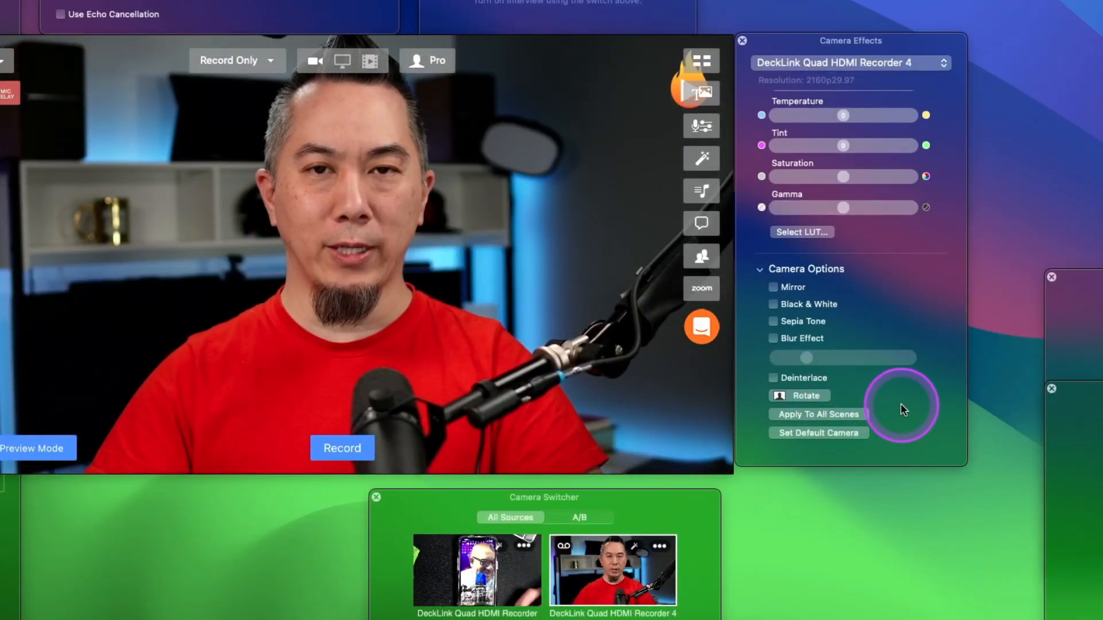
scroll(901, 406, "up", 3)
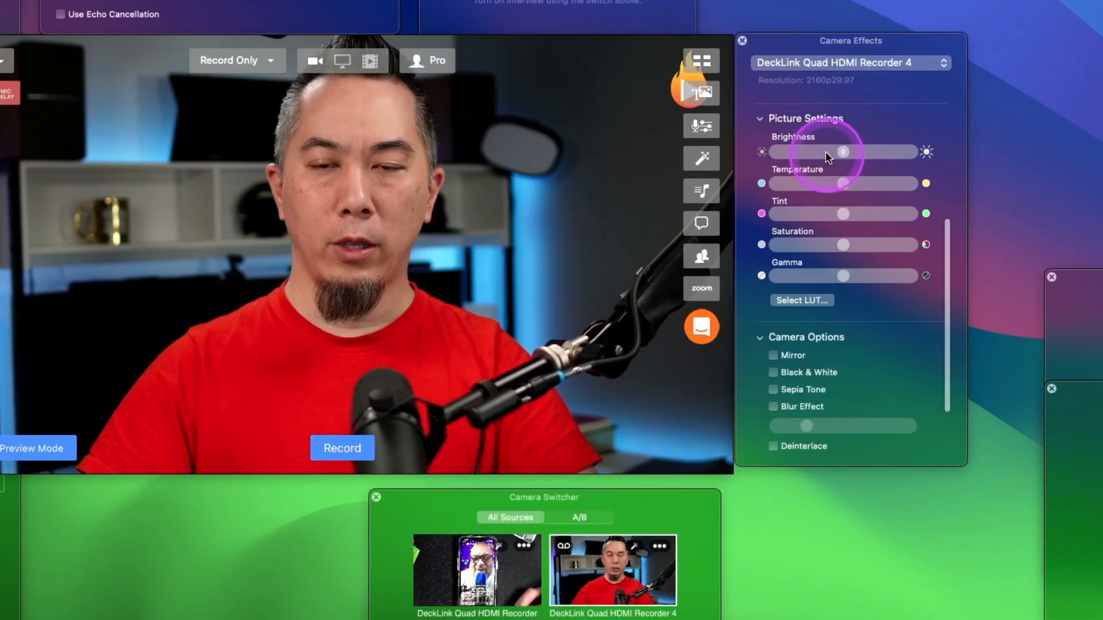
scroll(838, 276, "down", 3)
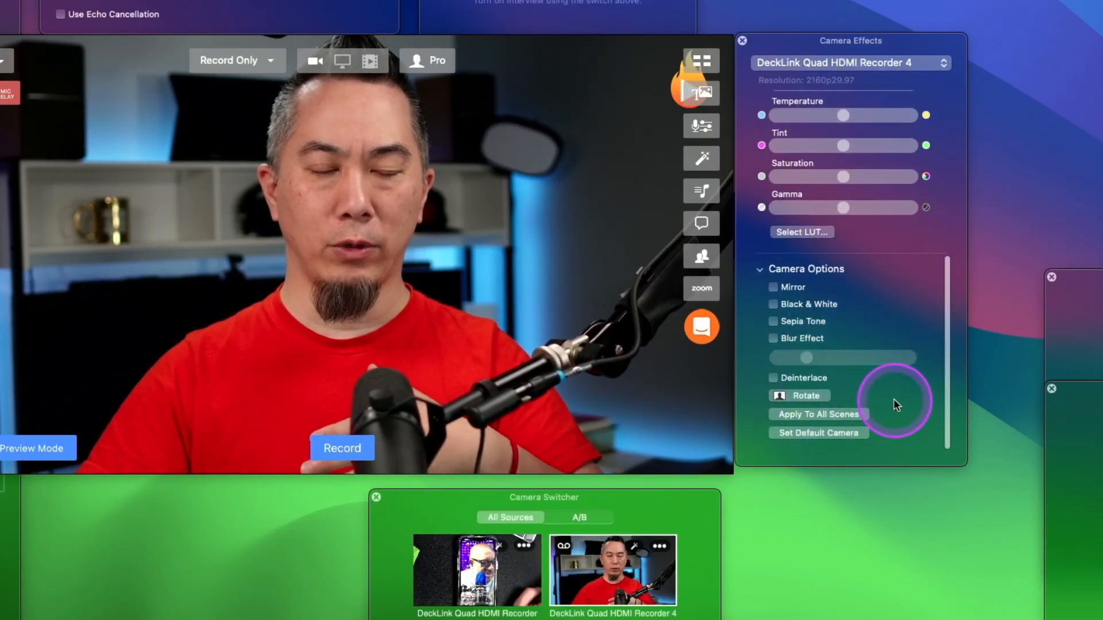
Step: Turn on Zoom & Pan for DeckLink Quad HDMI Recorder 4, zoom in slightly, and pan to reframe the face
scroll(893, 401, "up", 3)
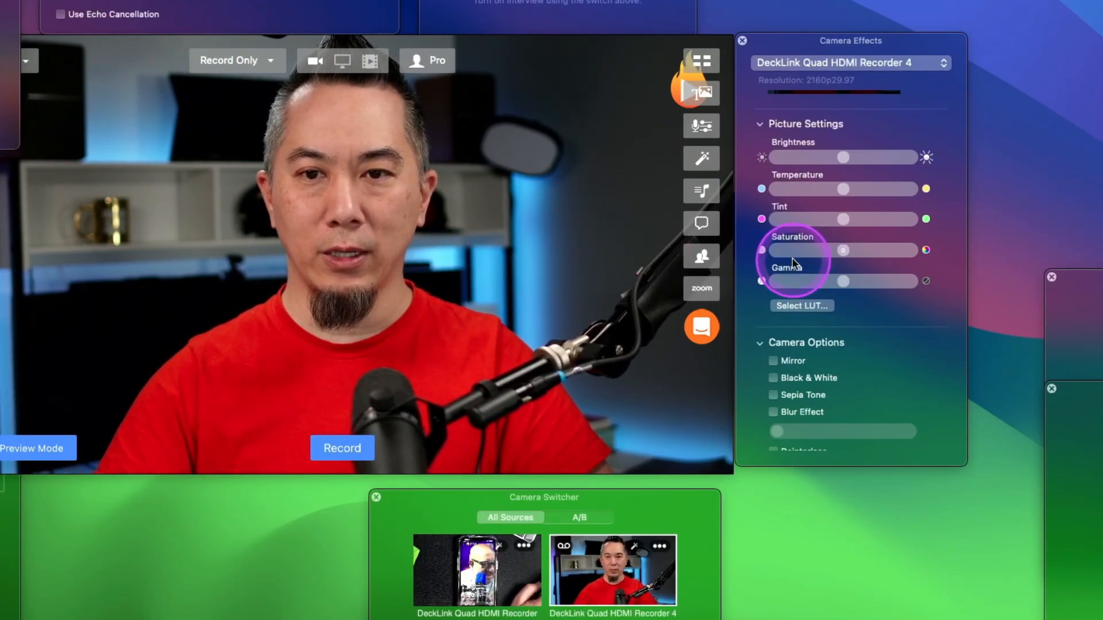
scroll(792, 263, "up", 5)
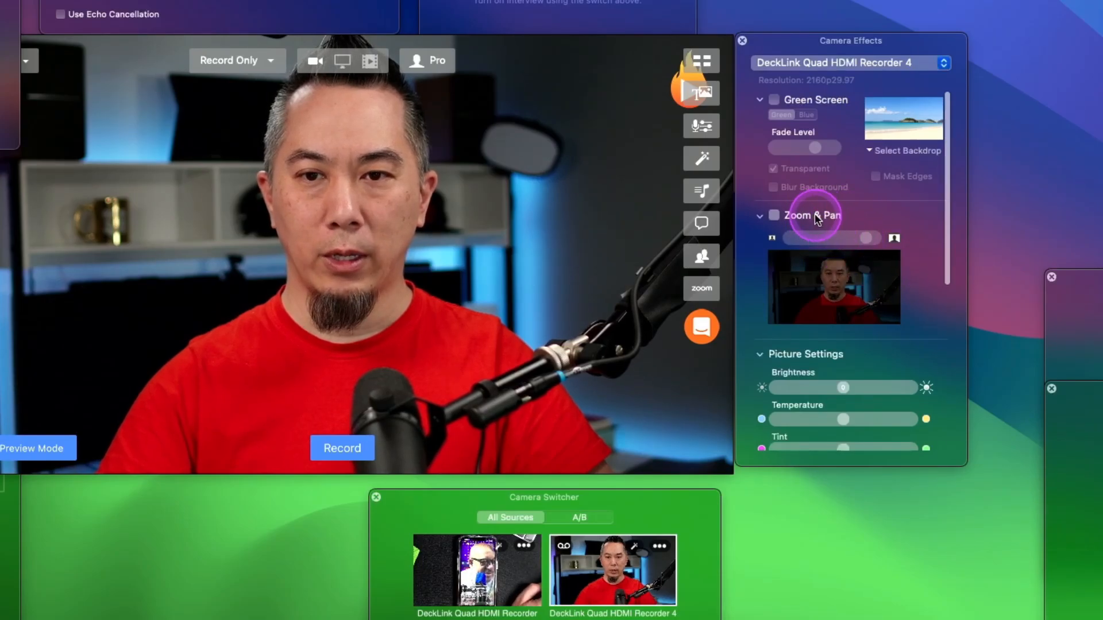
left_click(774, 215)
left_click_drag(865, 238, 846, 238)
left_click_drag(469, 254, 522, 255)
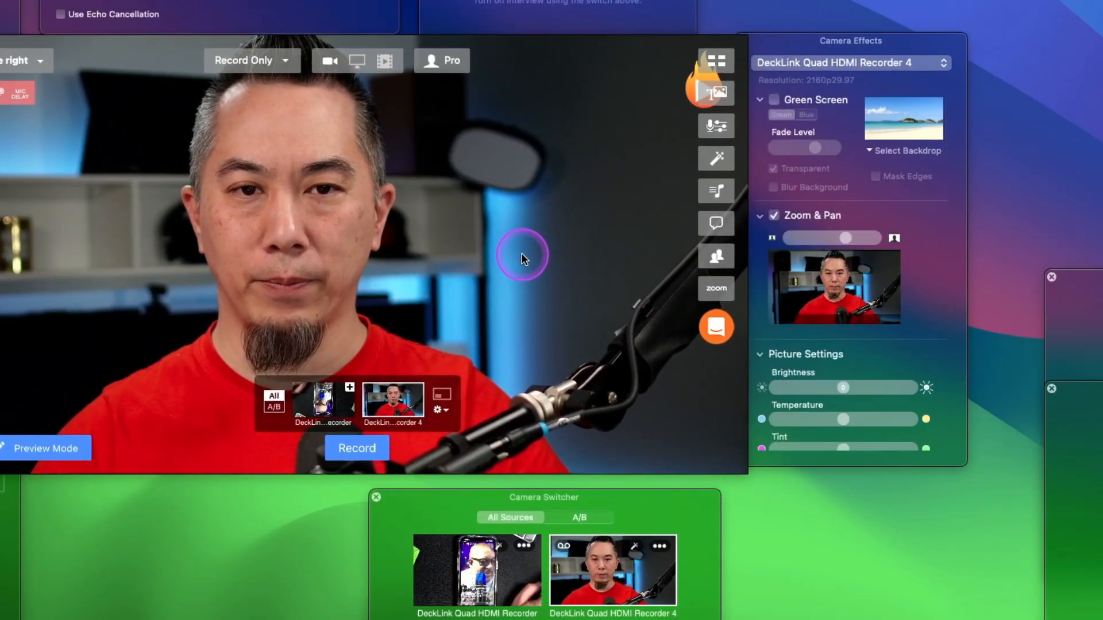
left_click(822, 293)
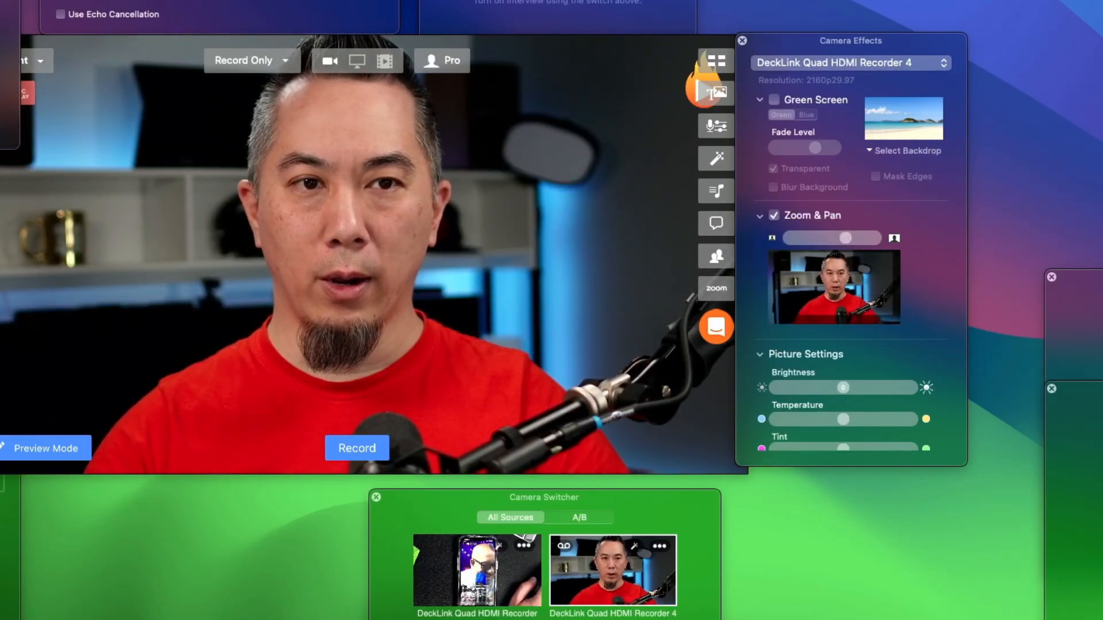
Step: Apply the zoomed scene's Green Screen, Zoom & Pan and Camera Options to all other scenes
scroll(896, 356, "down", 10)
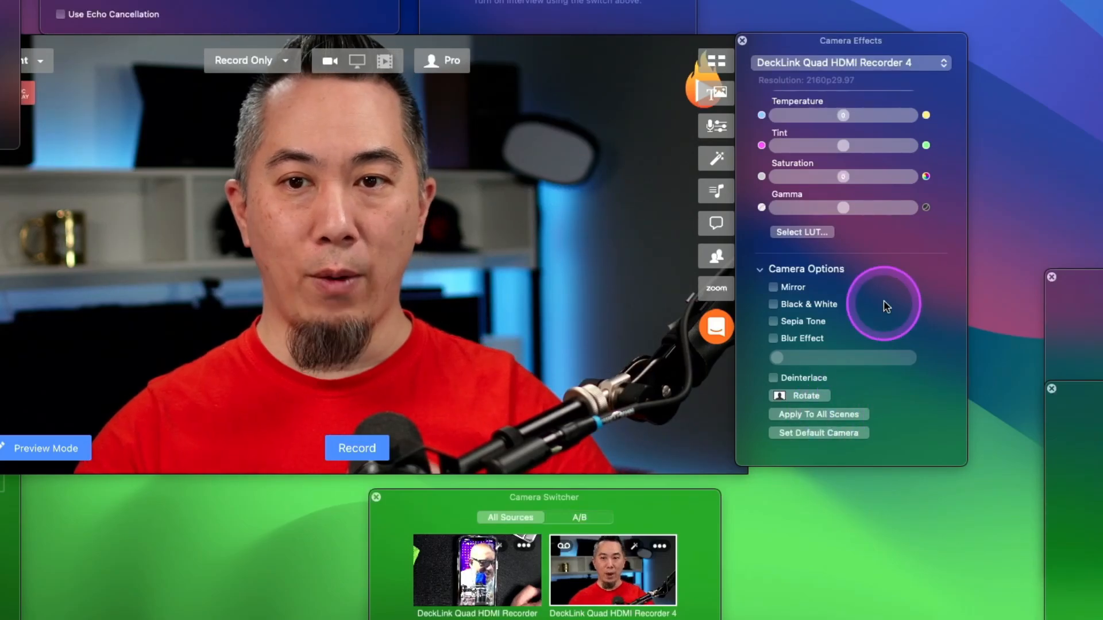
scroll(901, 302, "up", 10)
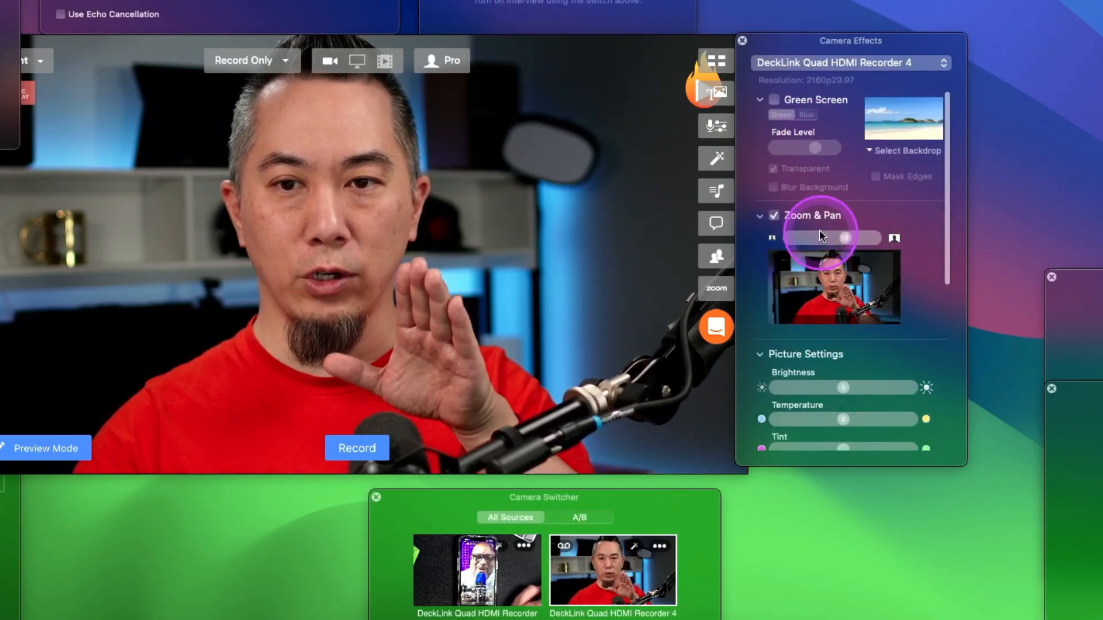
scroll(822, 265, "down", 10)
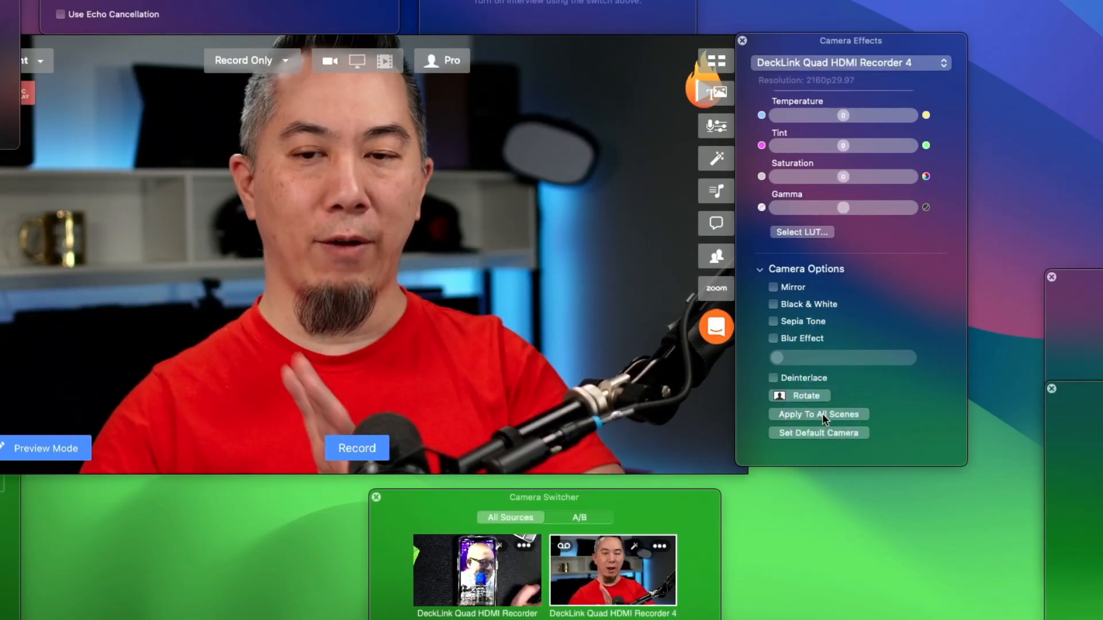
left_click(822, 413)
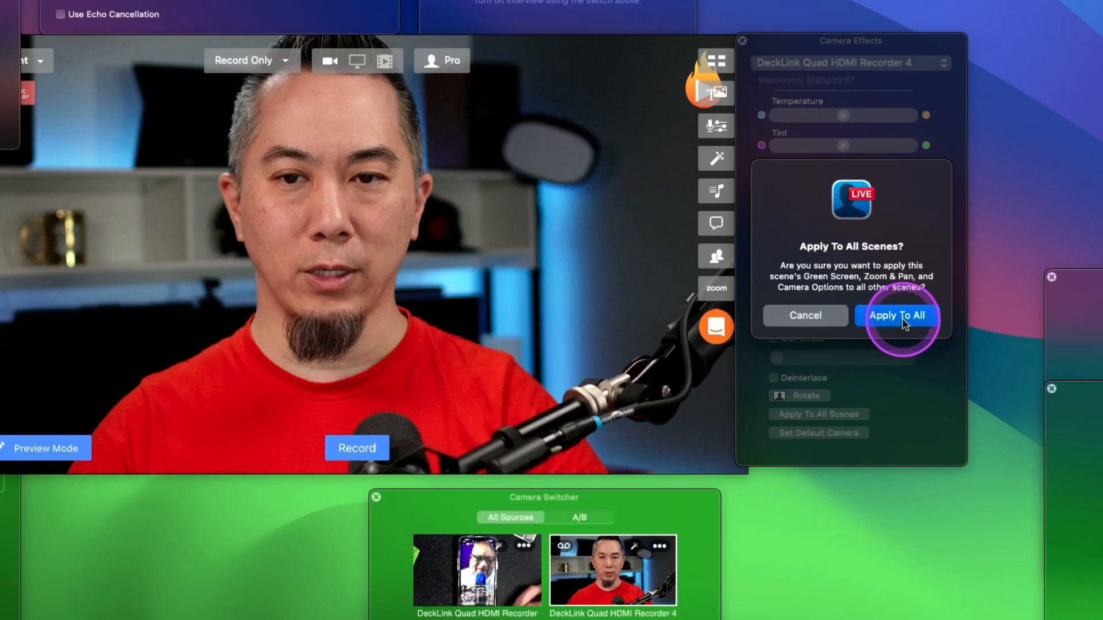
left_click(901, 318)
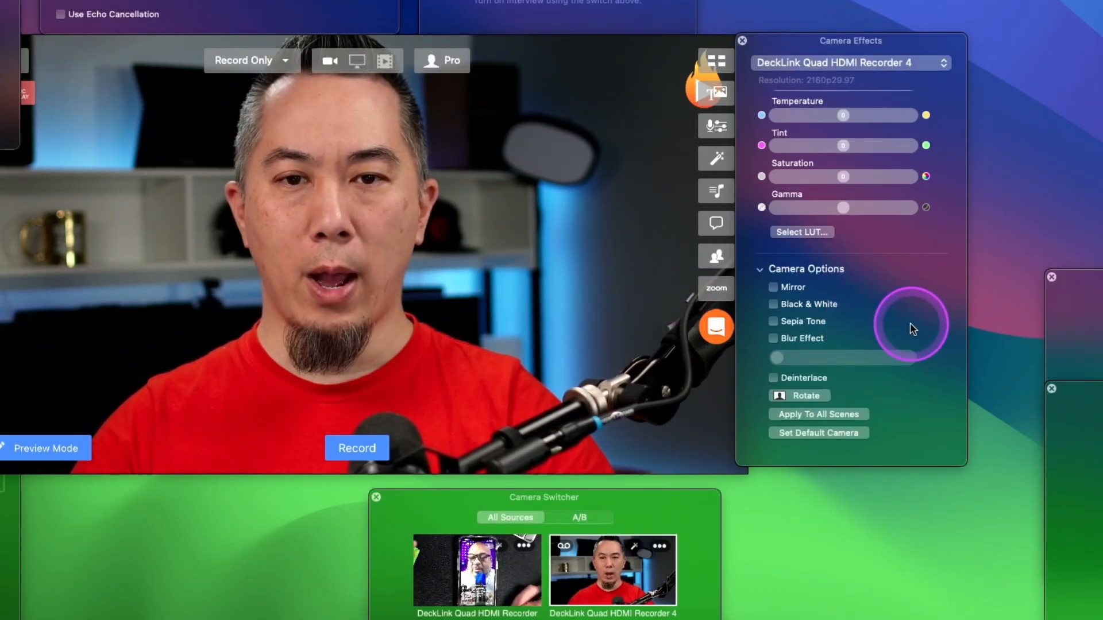
Step: Turn off Zoom & Pan for the camera and apply the scene's camera settings to all other scenes again
scroll(908, 322, "up", 10)
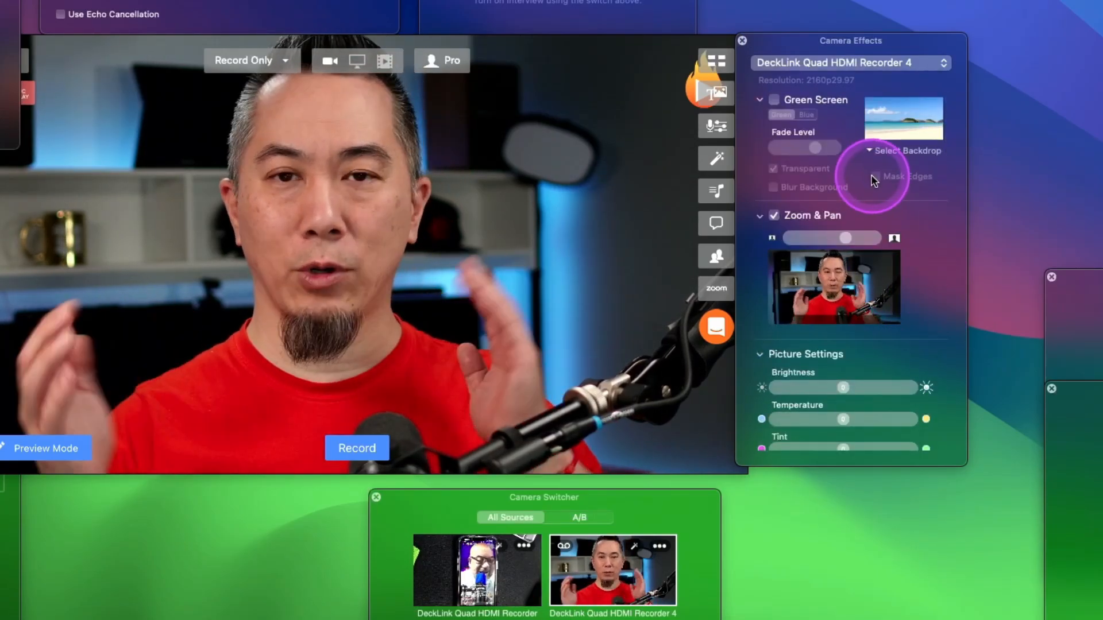
left_click(830, 219)
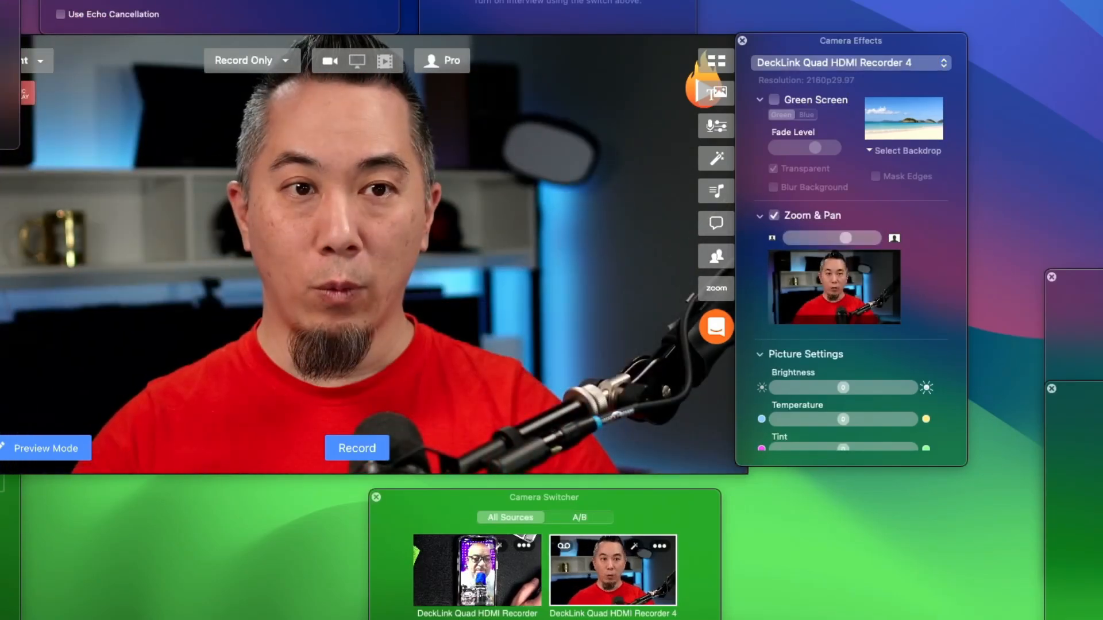
scroll(871, 251, "down", 5)
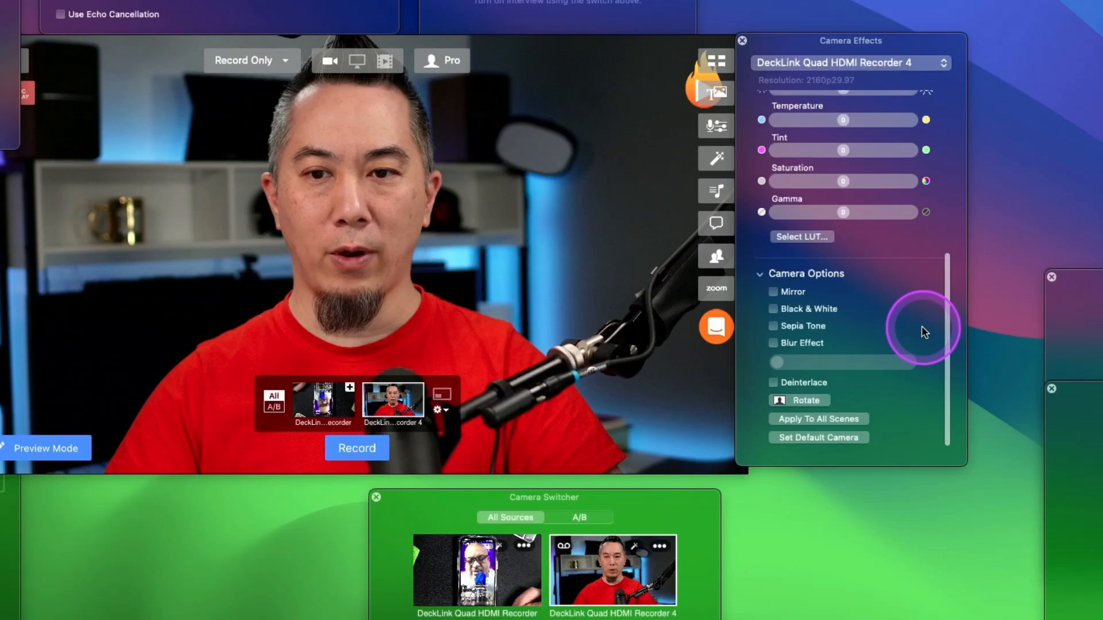
left_click(834, 414)
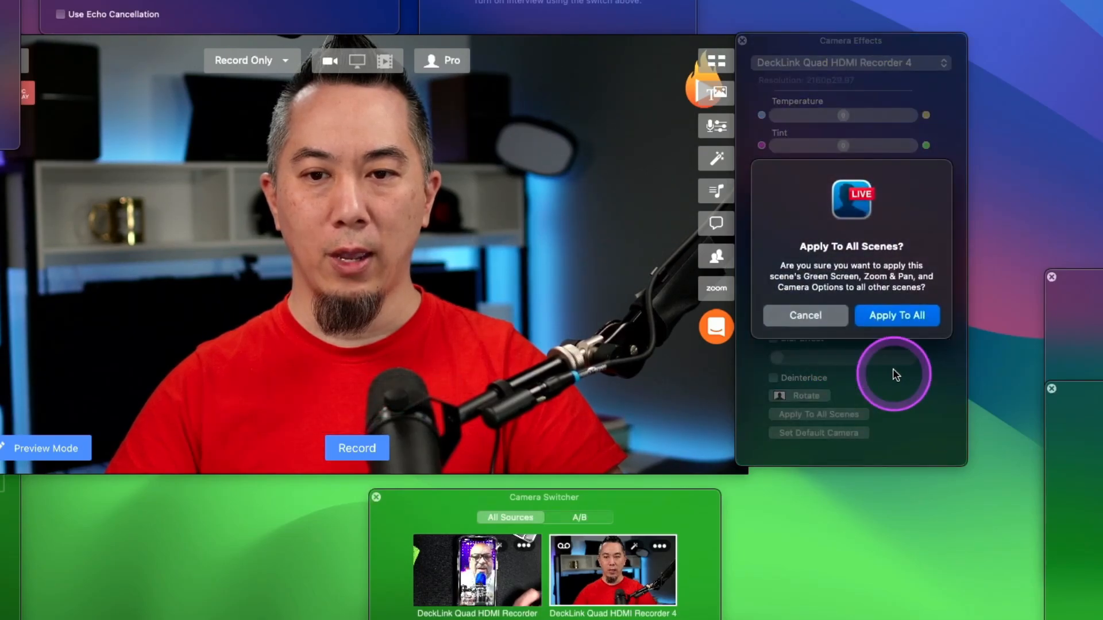
left_click(895, 316)
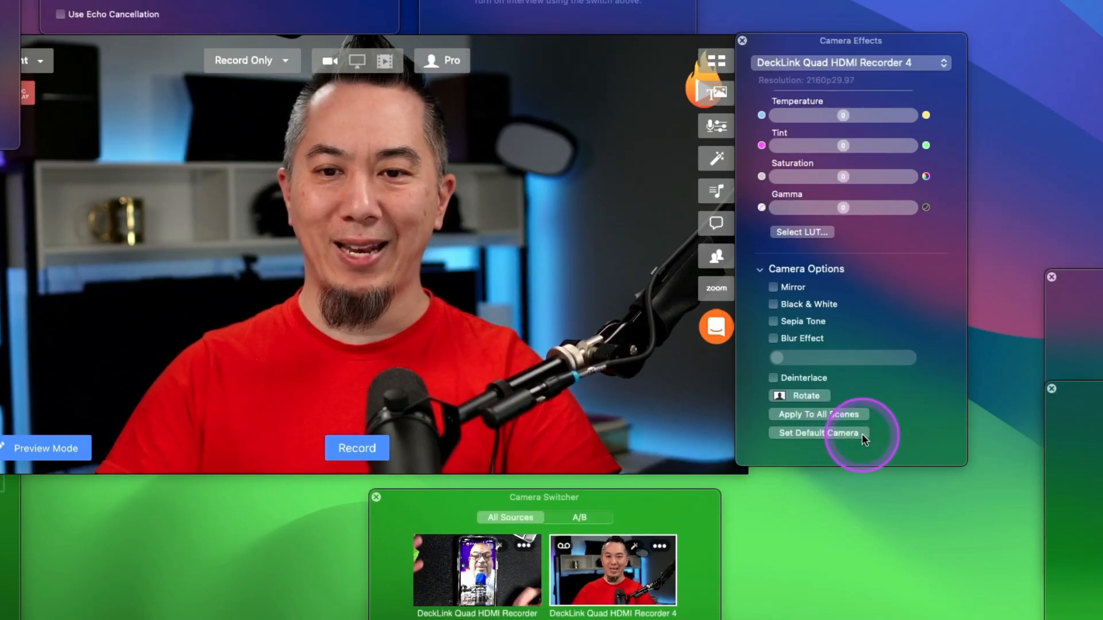
Step: Open the application's preferences window
mouse_move(336, 224)
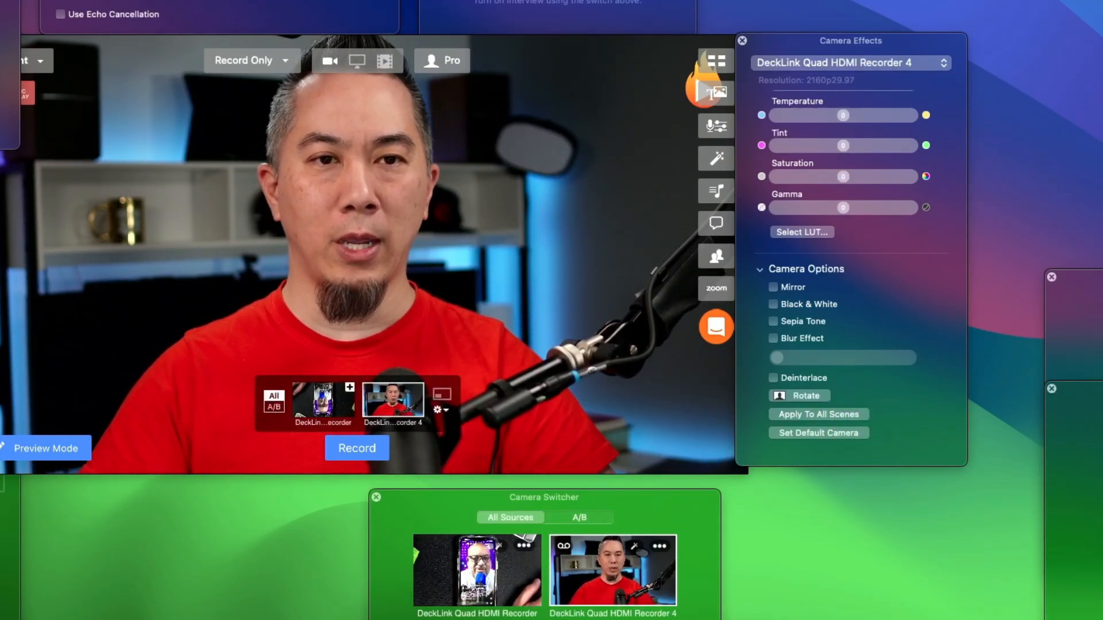
left_click(0, 0)
left_click(6, 107)
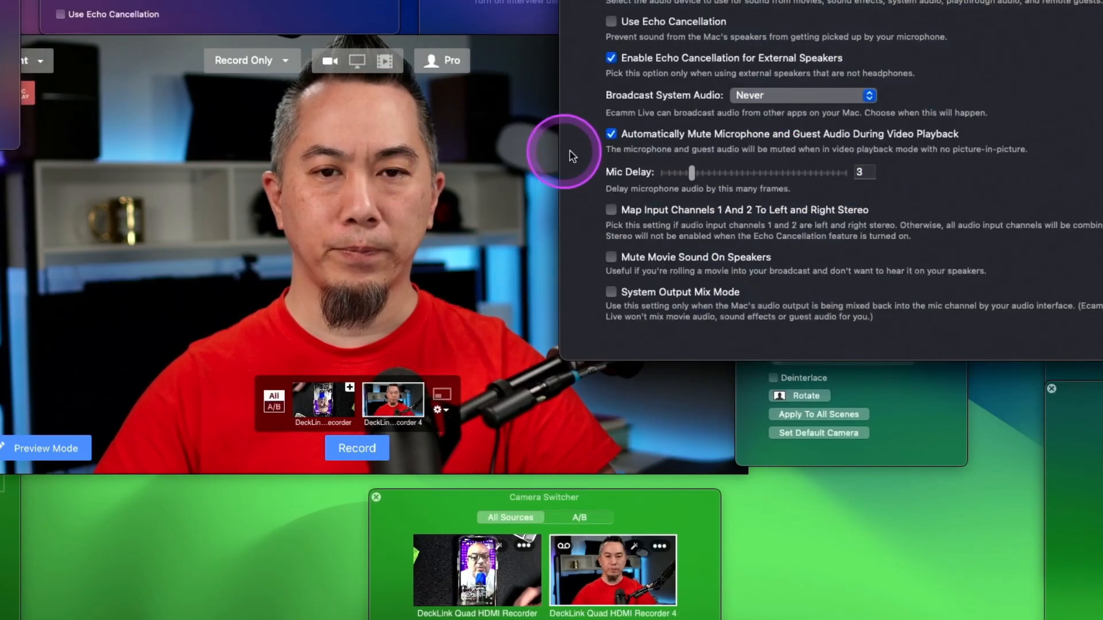
Step: Set the source mode for newly created scenes to Camera in the preferences and close the window
left_click(741, 0)
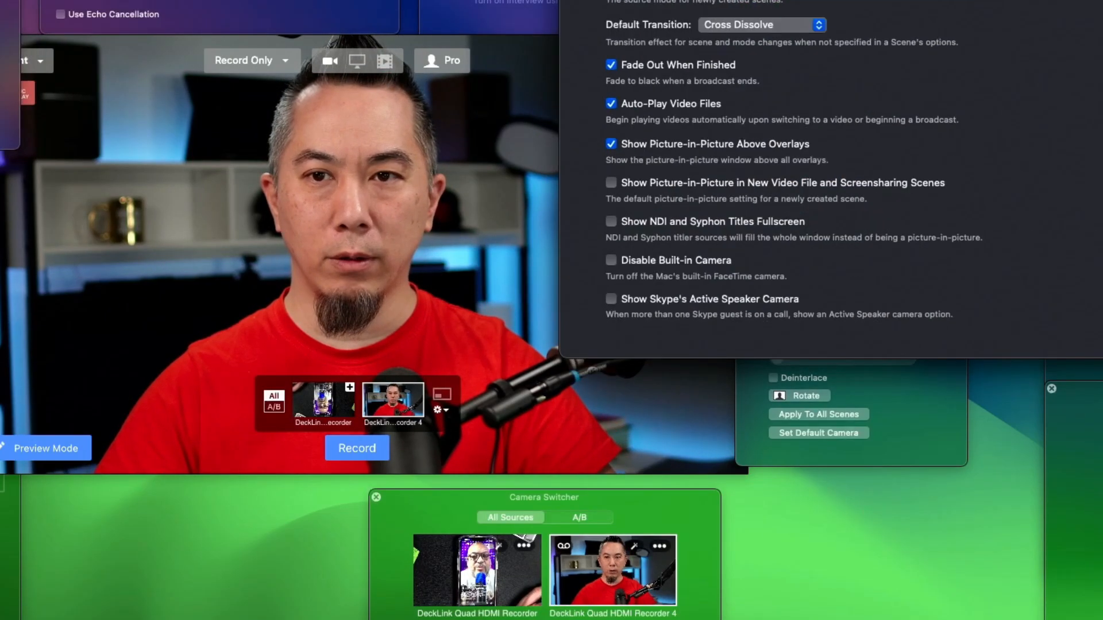
left_click(744, 0)
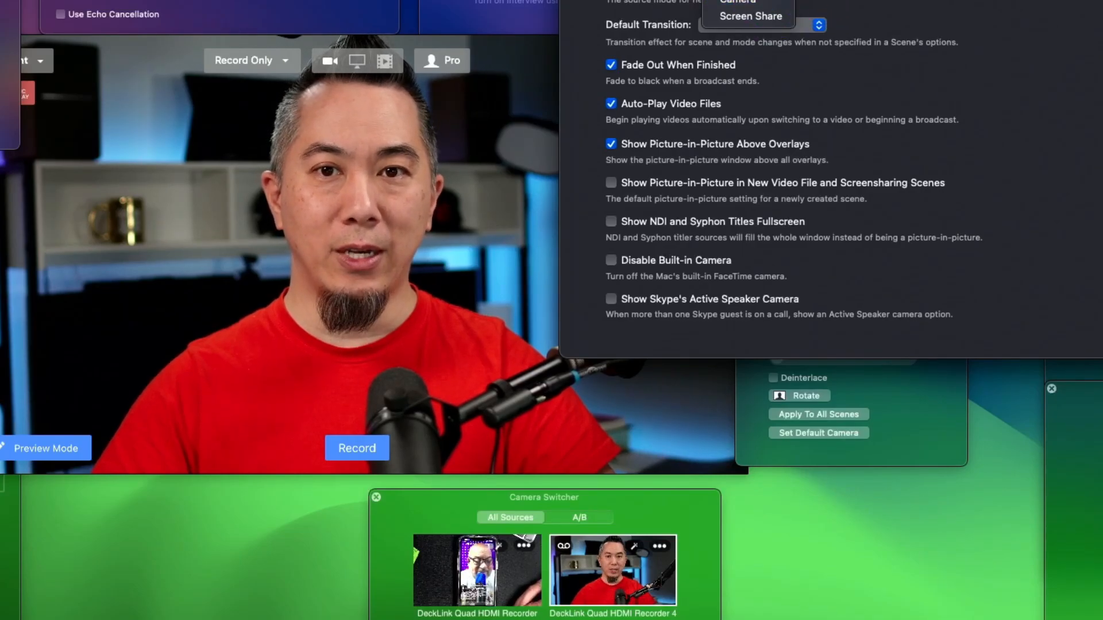
left_click(744, 3)
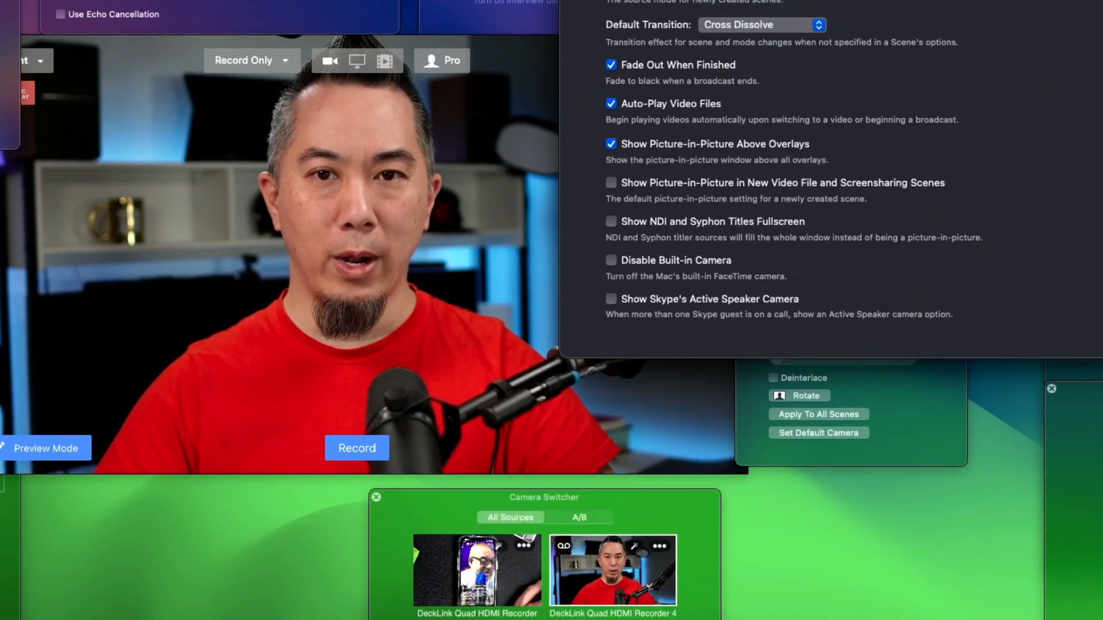
left_click(574, 0)
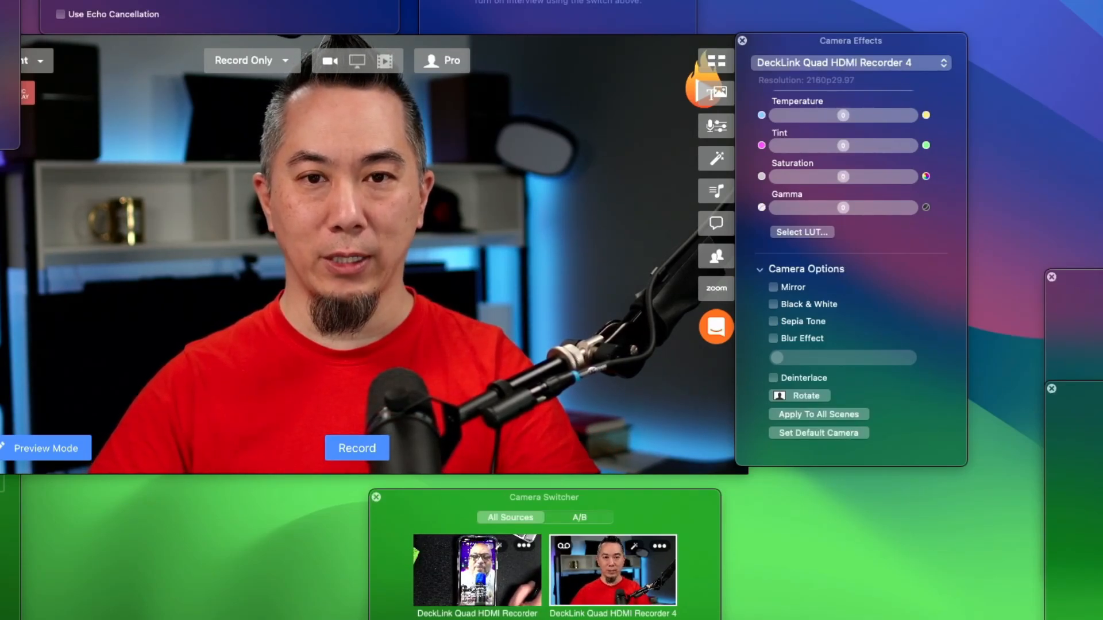
Step: Create a new scene and look over its Camera Effects settings
mouse_move(691, 319)
scroll(910, 372, "up", 10)
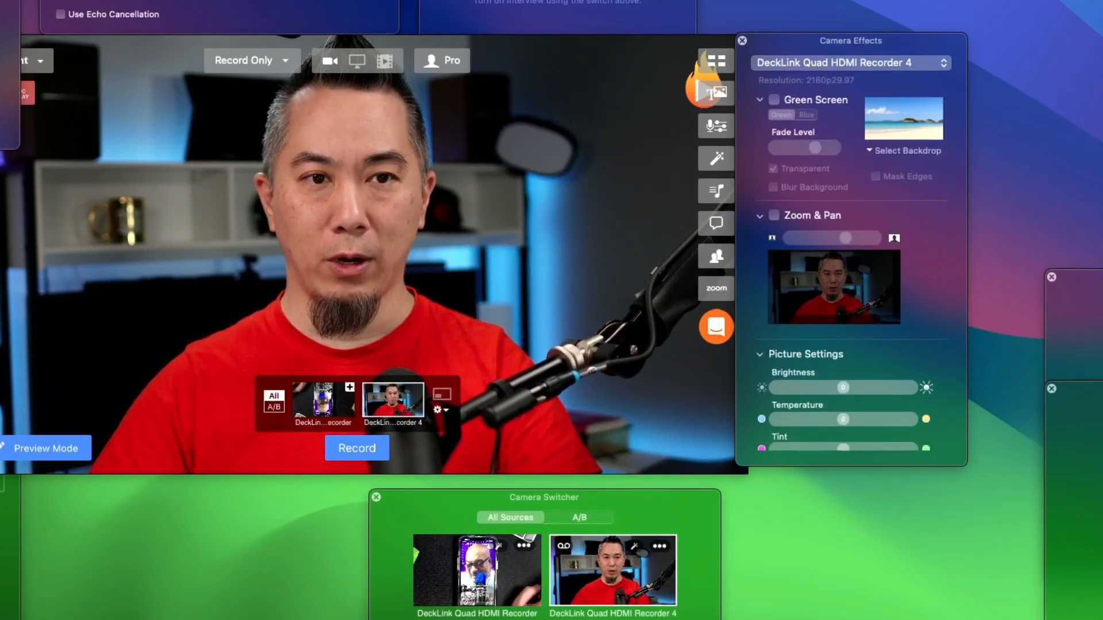
key("super+n")
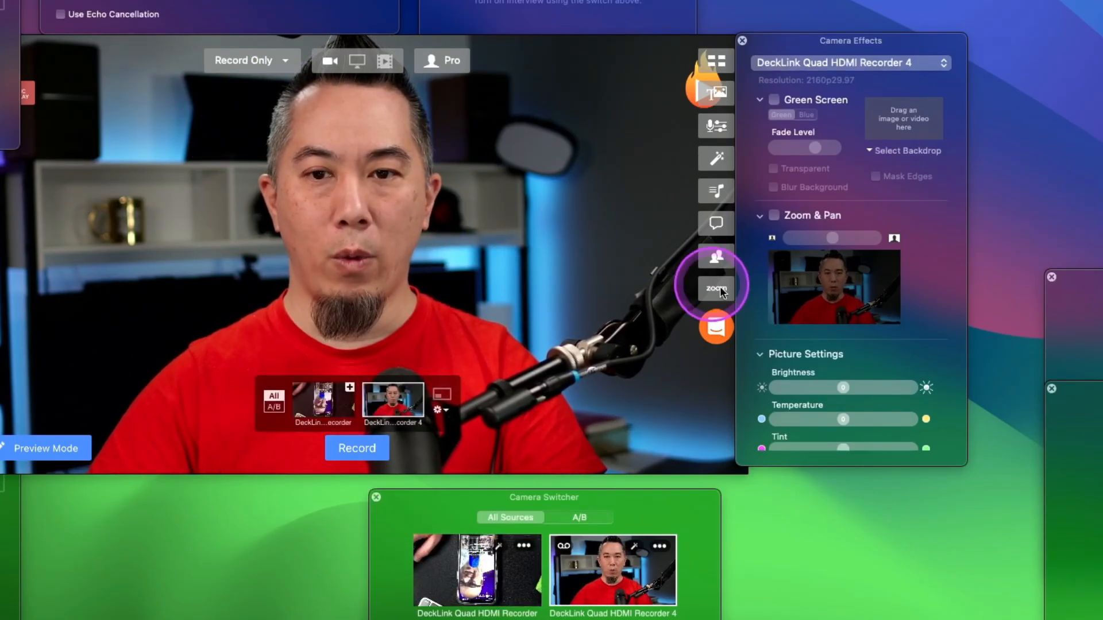
scroll(884, 343, "down", 5)
scroll(888, 291, "up", 5)
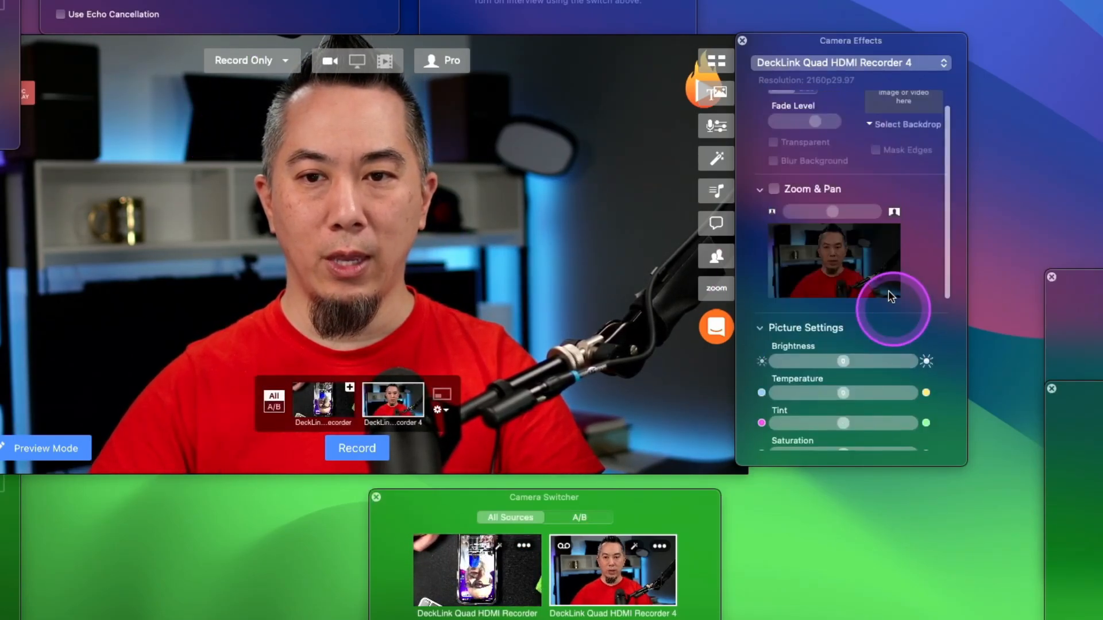
Step: Make DeckLink Quad HDMI Recorder the default camera in Camera Effects, and create another new scene
left_click(824, 60)
left_click(822, 45)
scroll(919, 327, "down", 5)
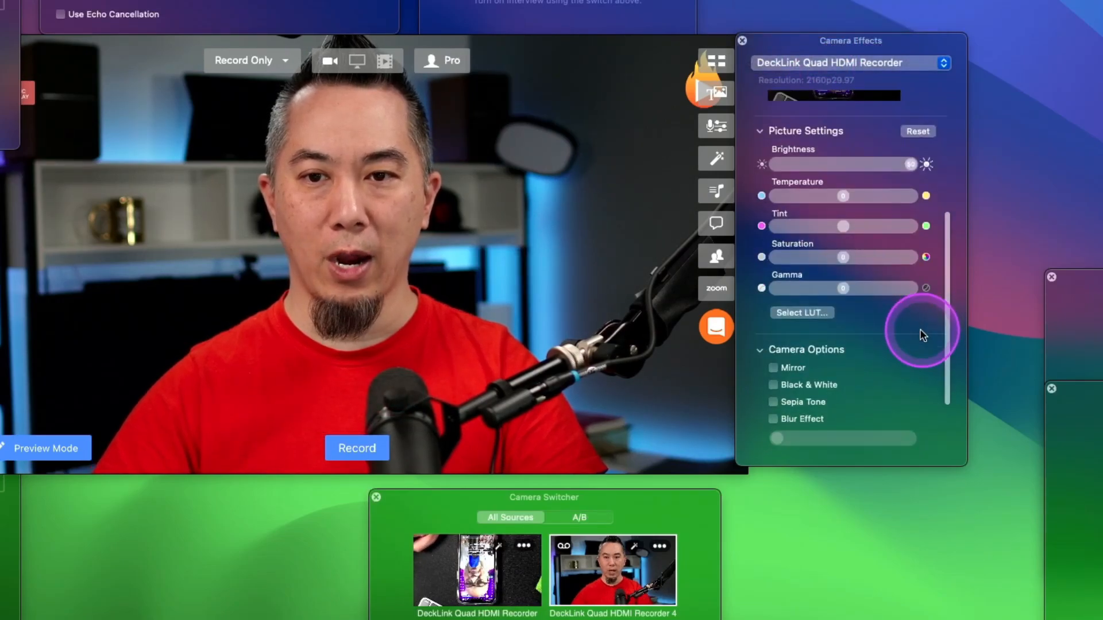
scroll(896, 362, "down", 3)
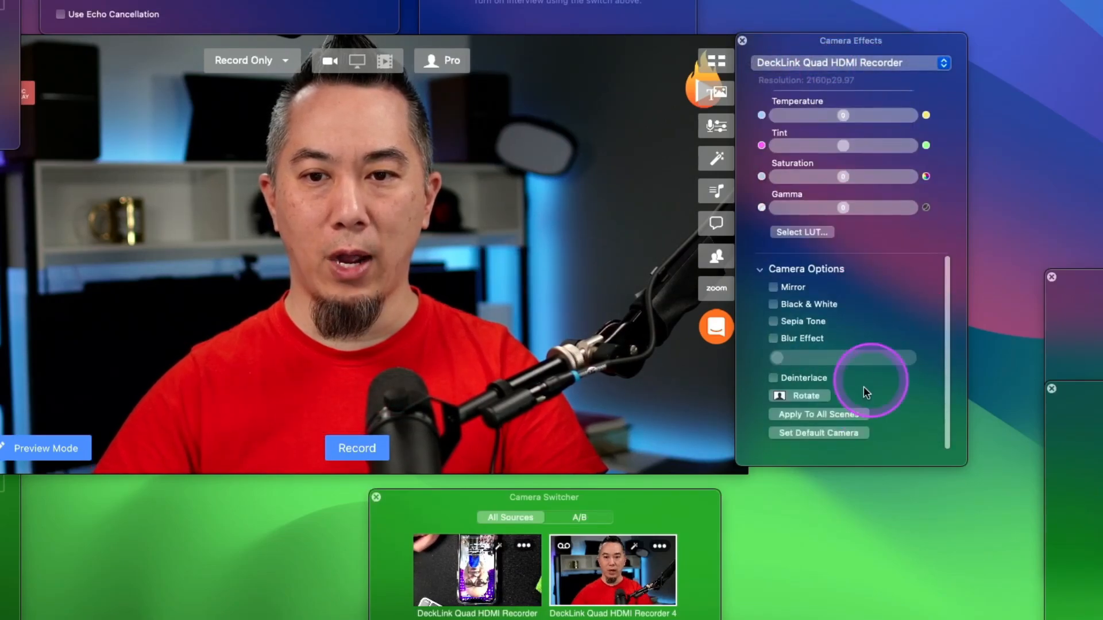
left_click(827, 431)
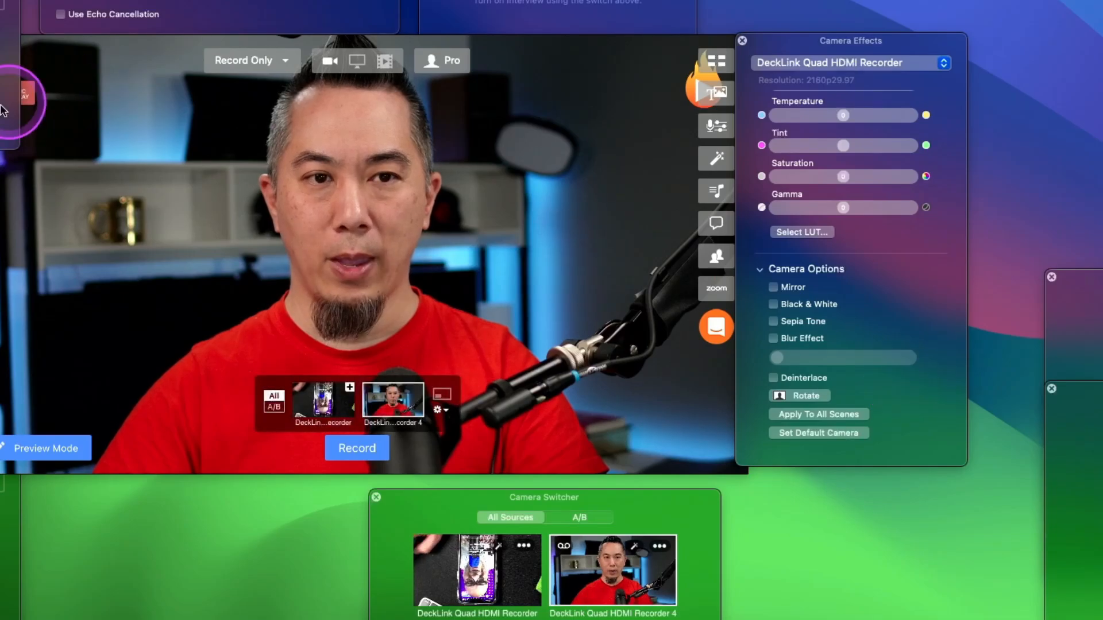
key("super+n")
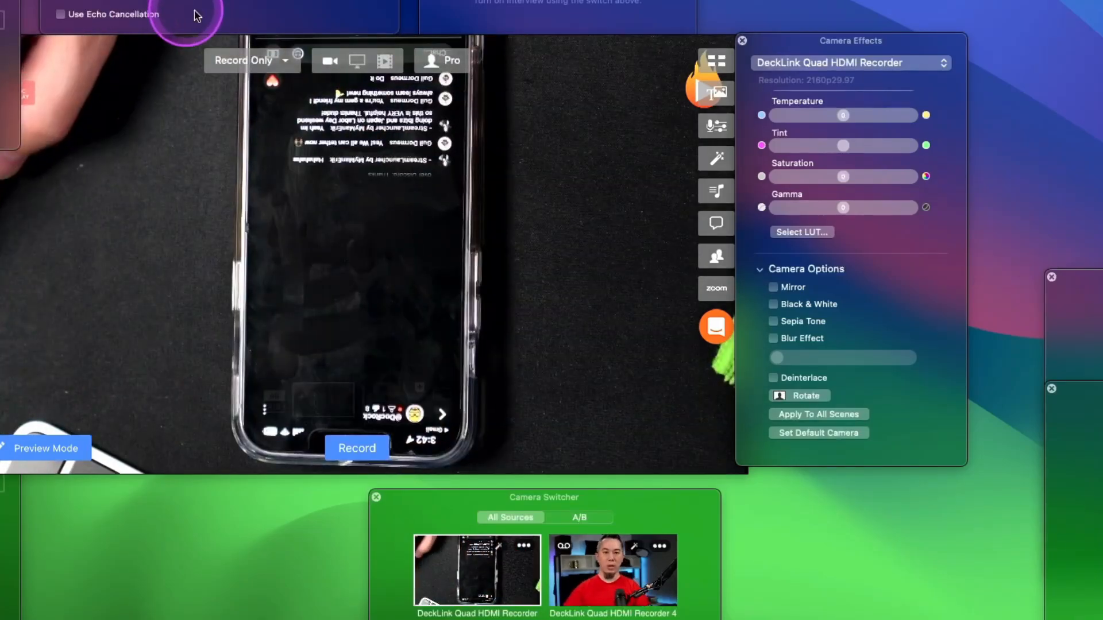
Step: Reopen the preferences, review the source mode choices for newly created scenes, and return to the main window
scroll(897, 300, "up", 5)
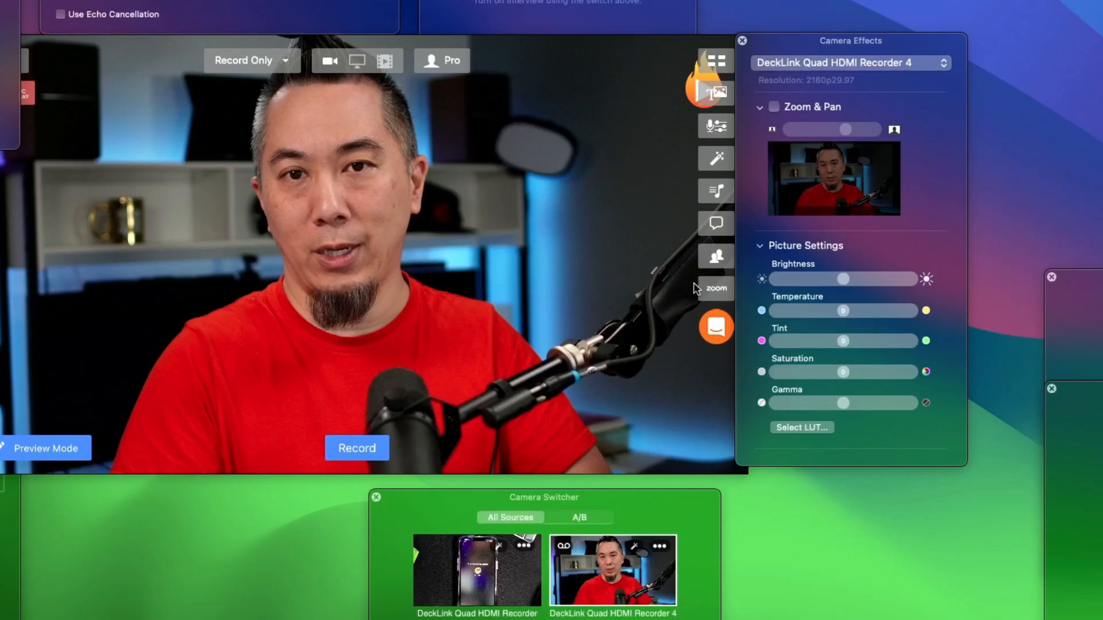
scroll(828, 298, "down", 5)
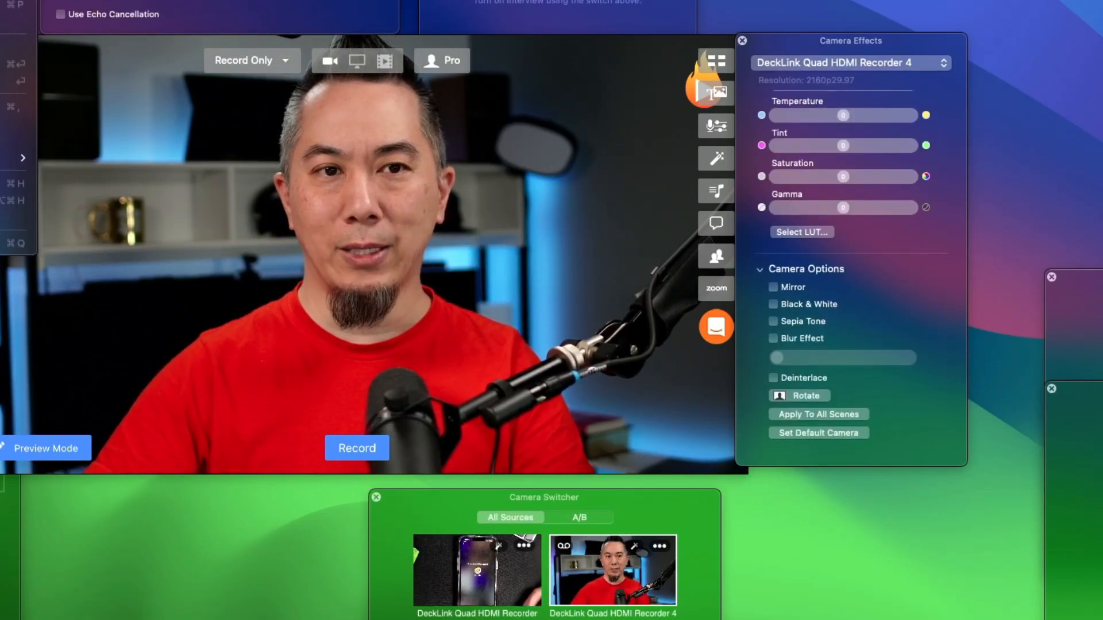
left_click(6, 107)
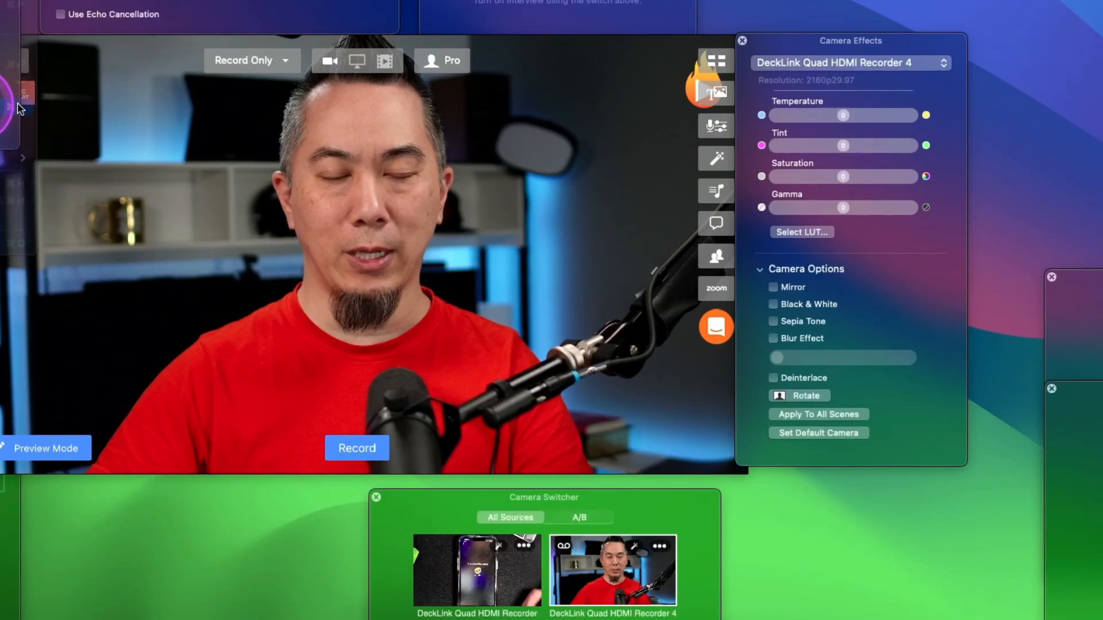
left_click(758, 1)
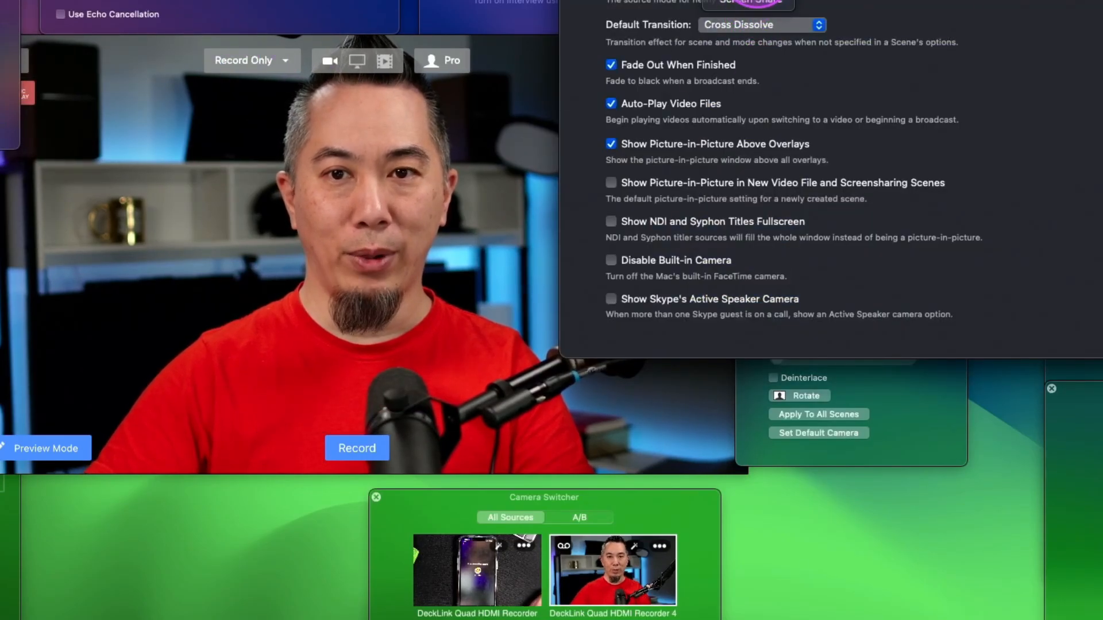
key("super+w")
left_click(512, 233)
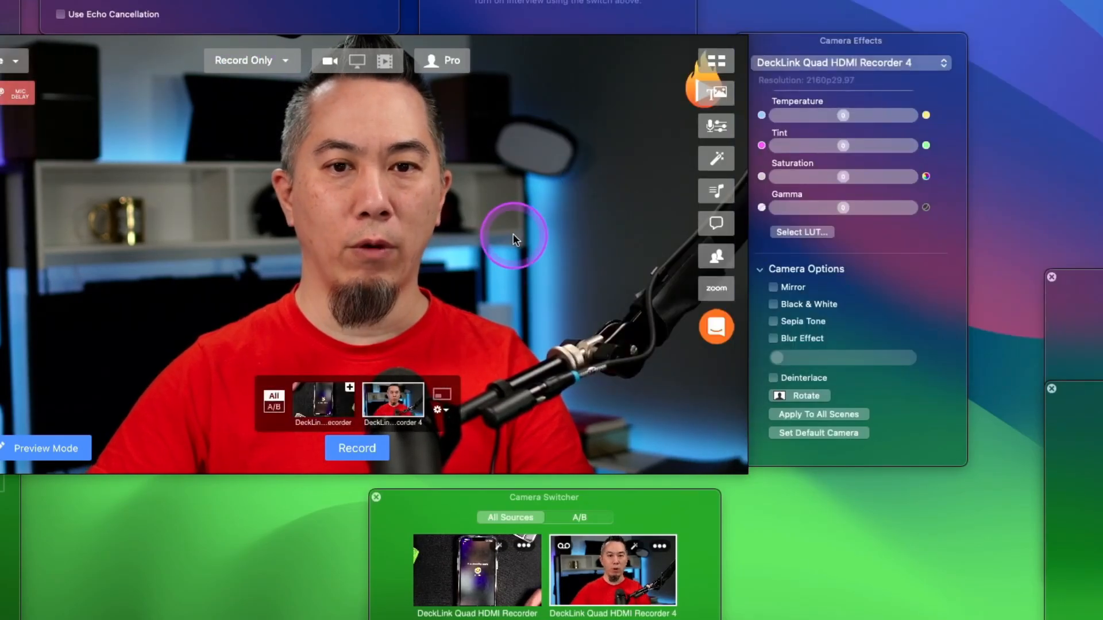